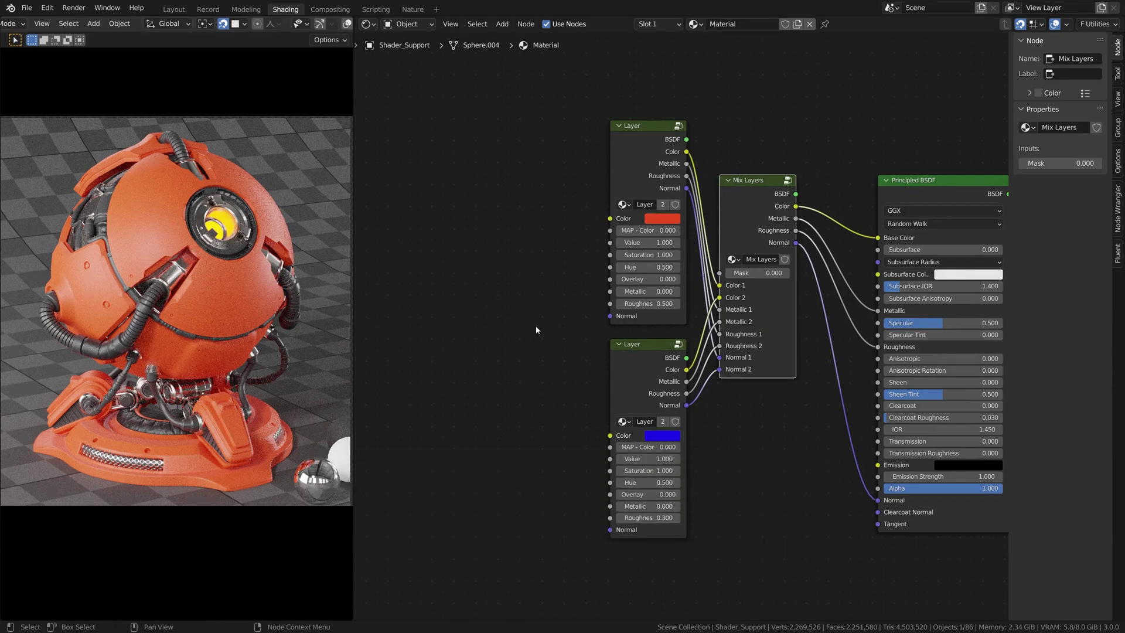
Add an All Edges mask to the Mix Layers node and place it to the left of the two Layer nodes.
middle_drag(529, 322, 606, 314)
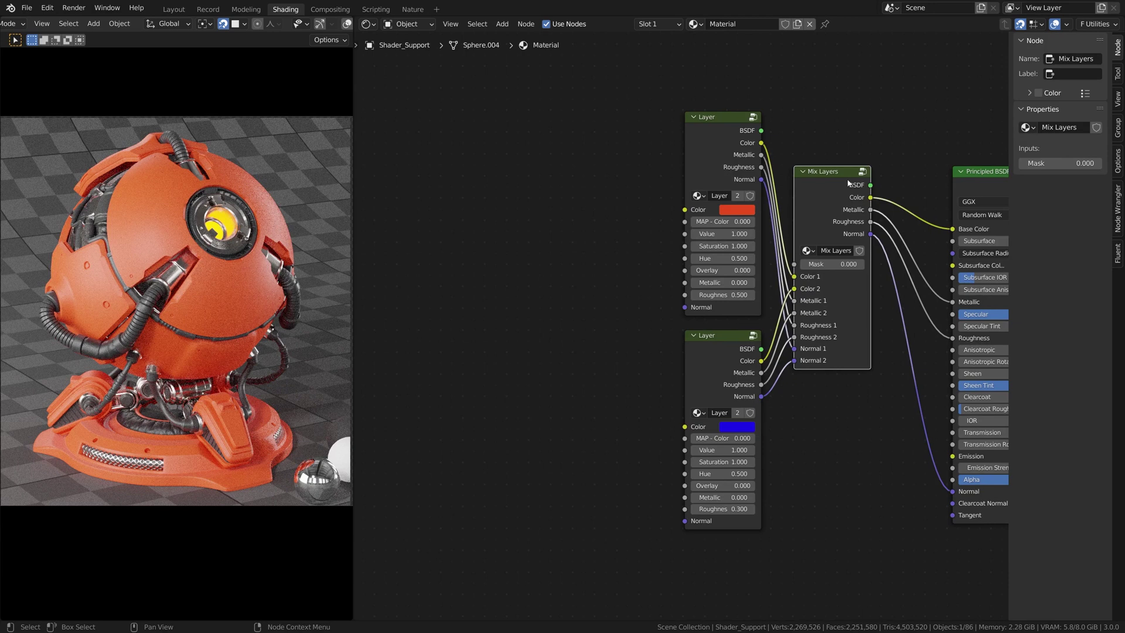
click(718, 123)
click(719, 335)
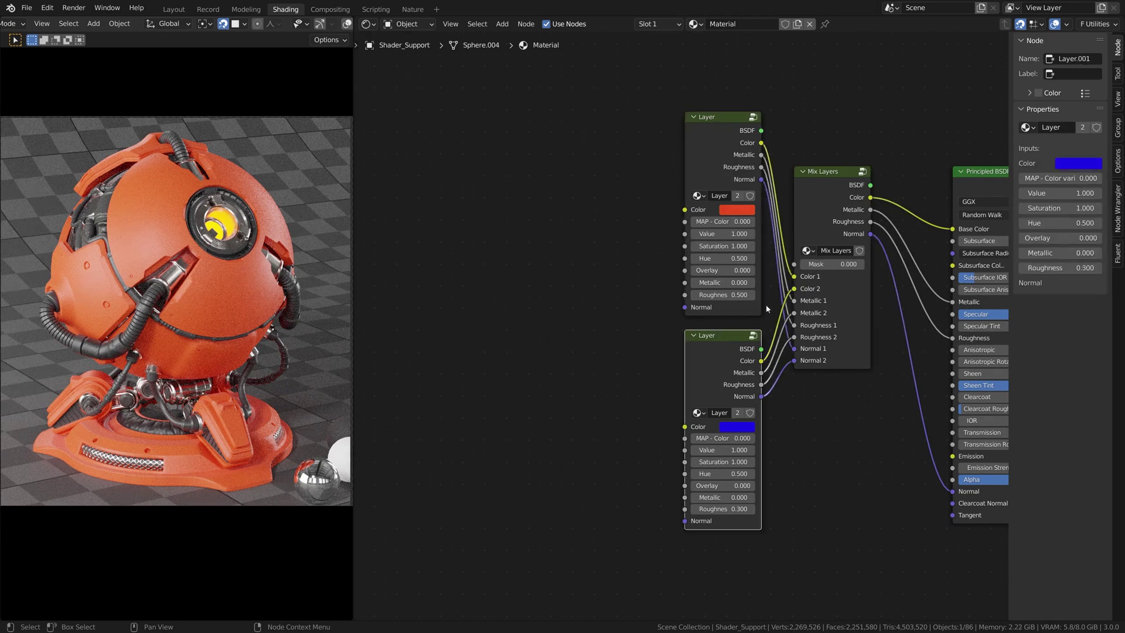
click(842, 164)
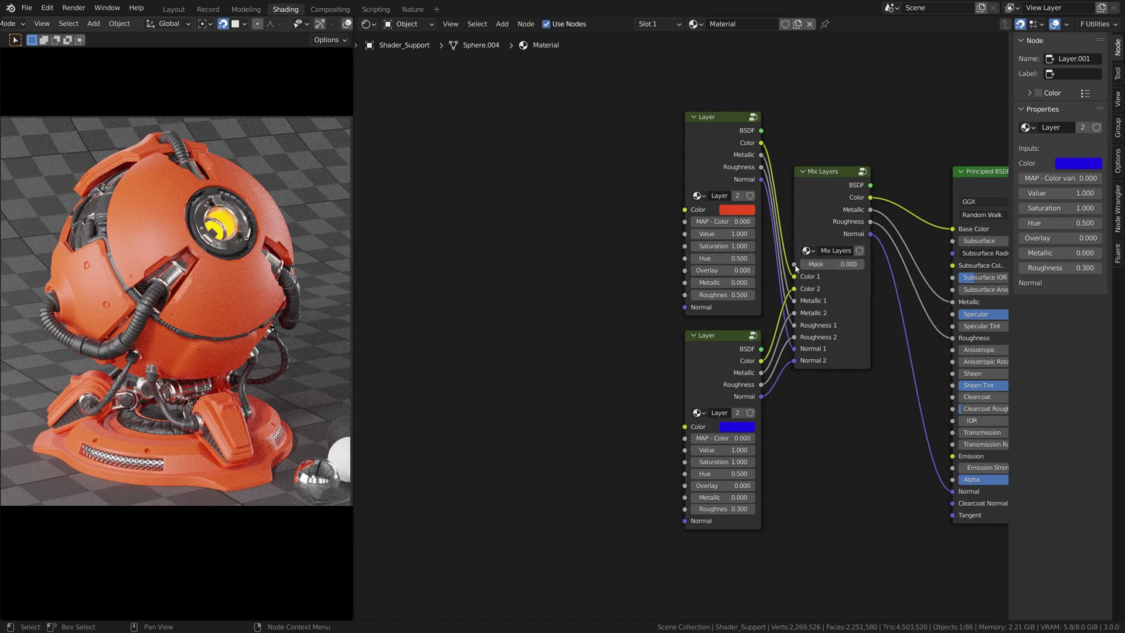
click(802, 195)
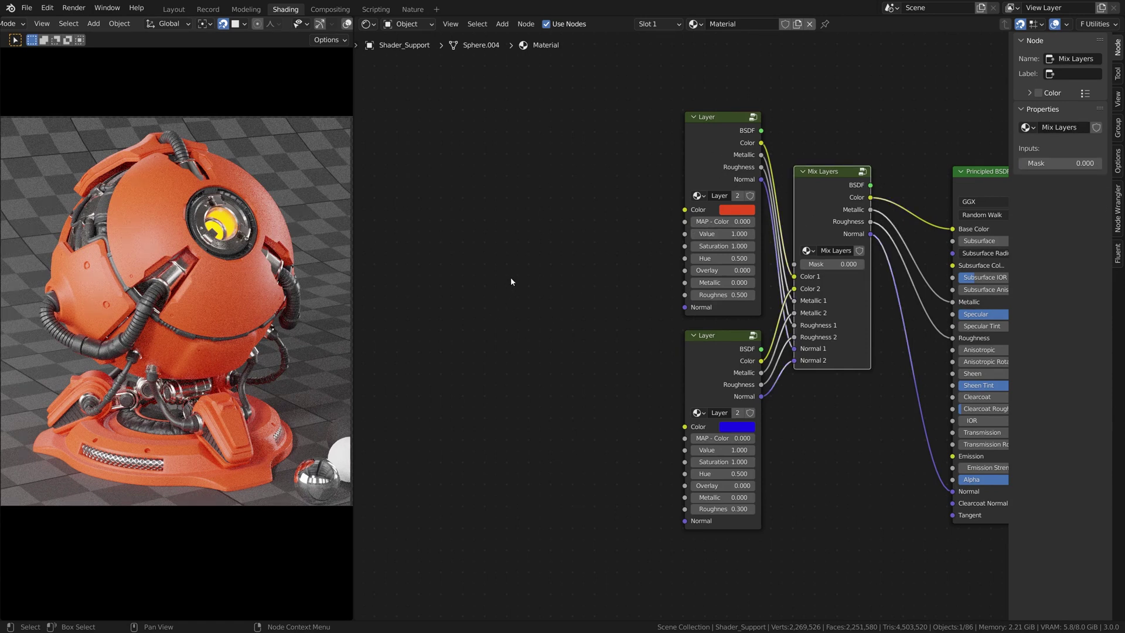
key(f)
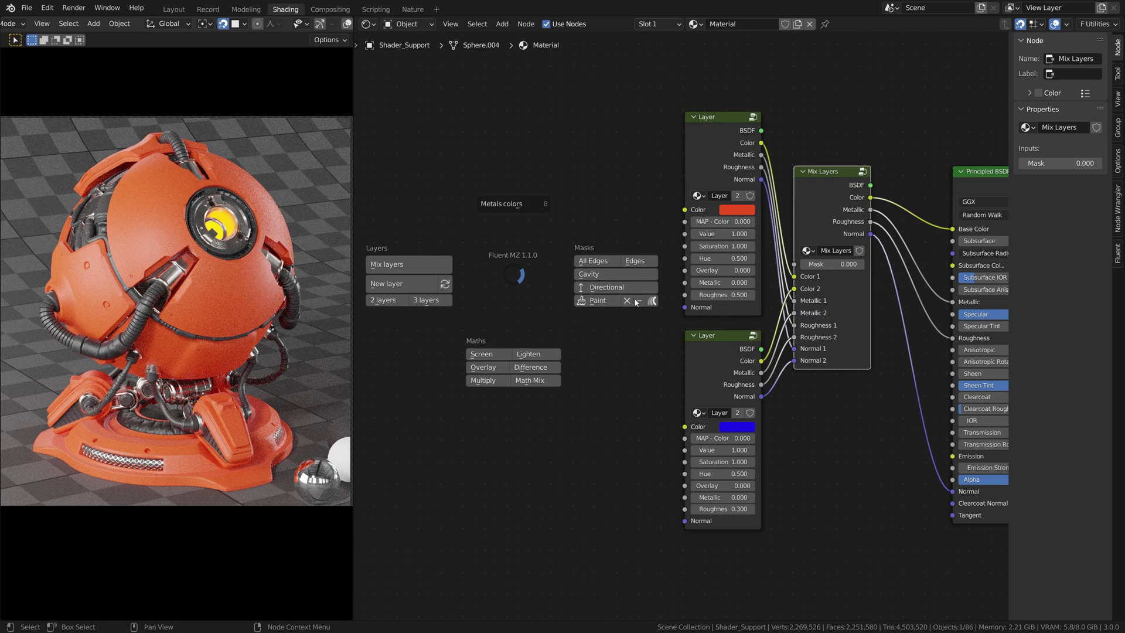
click(593, 263)
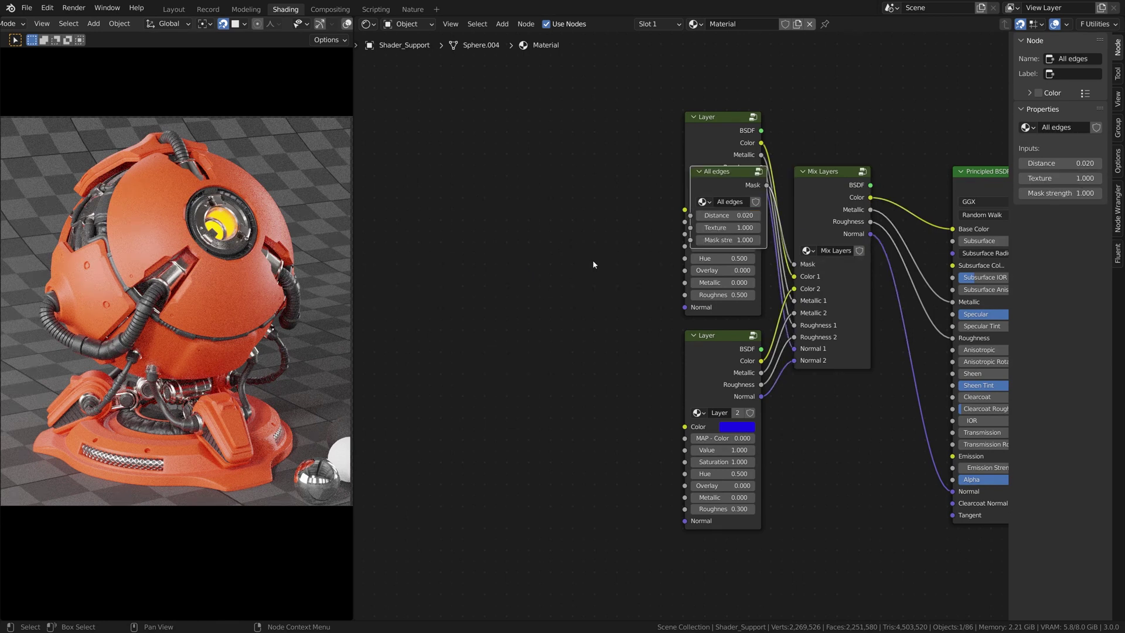
drag(723, 190, 599, 303)
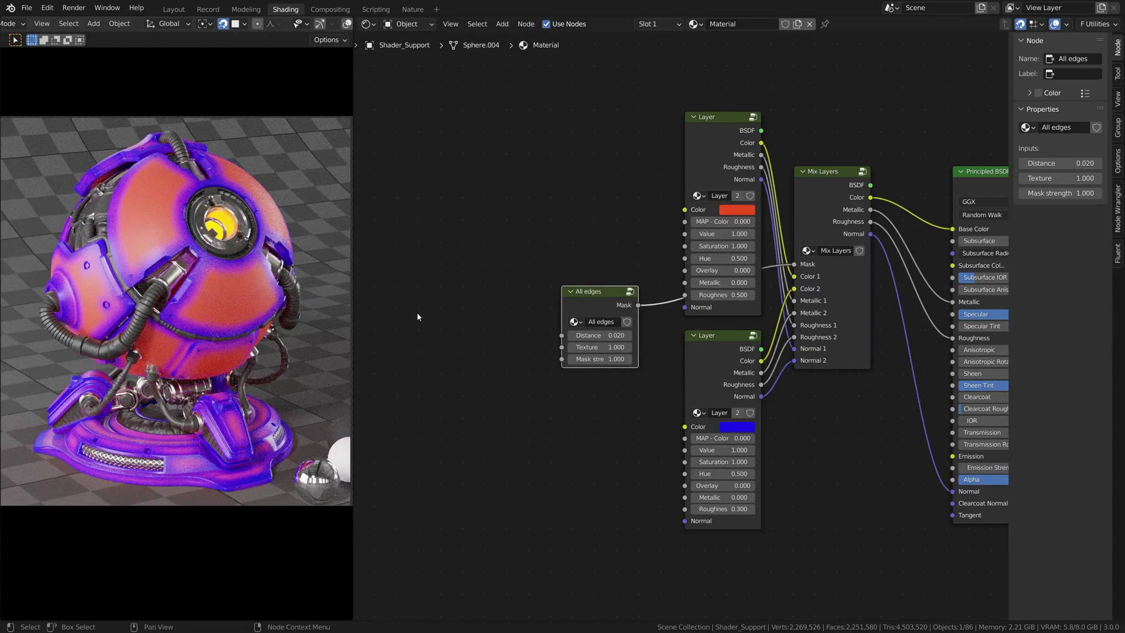
Change the lower Layer node's bright blue color to a darker, less saturated blue-violet.
click(737, 426)
drag(820, 292, 814, 311)
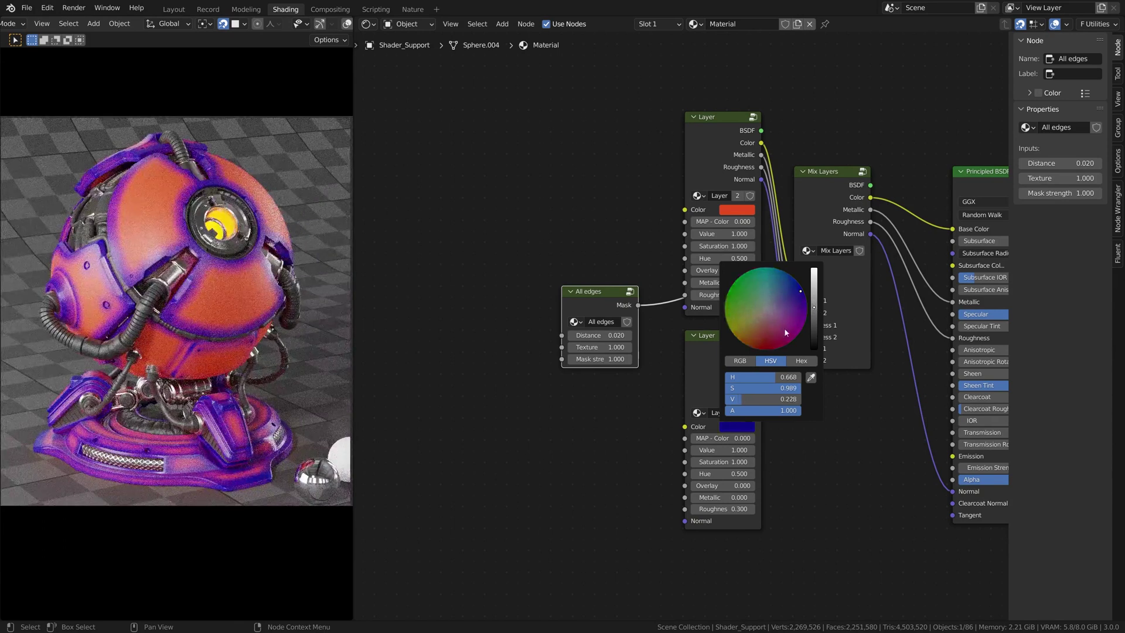
click(785, 332)
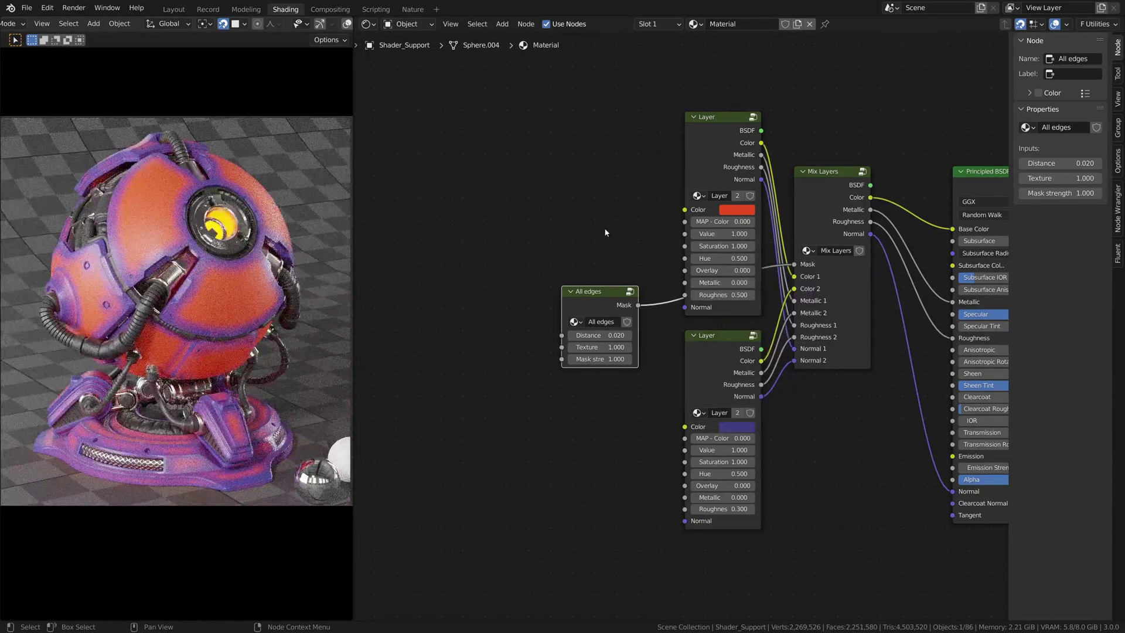
click(606, 232)
click(814, 185)
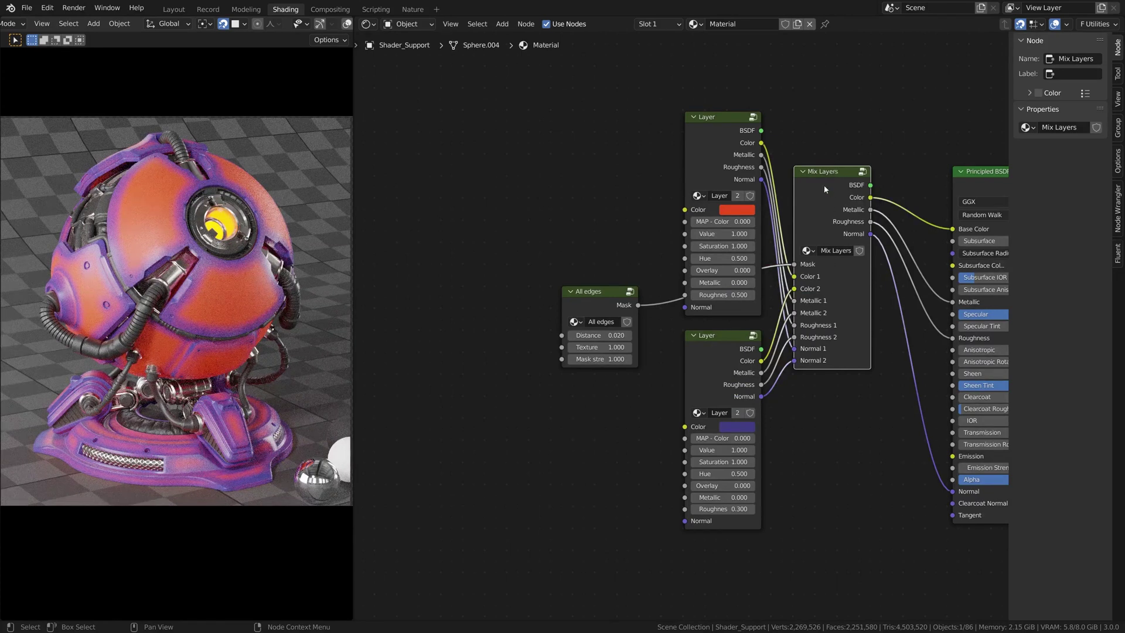
key(f)
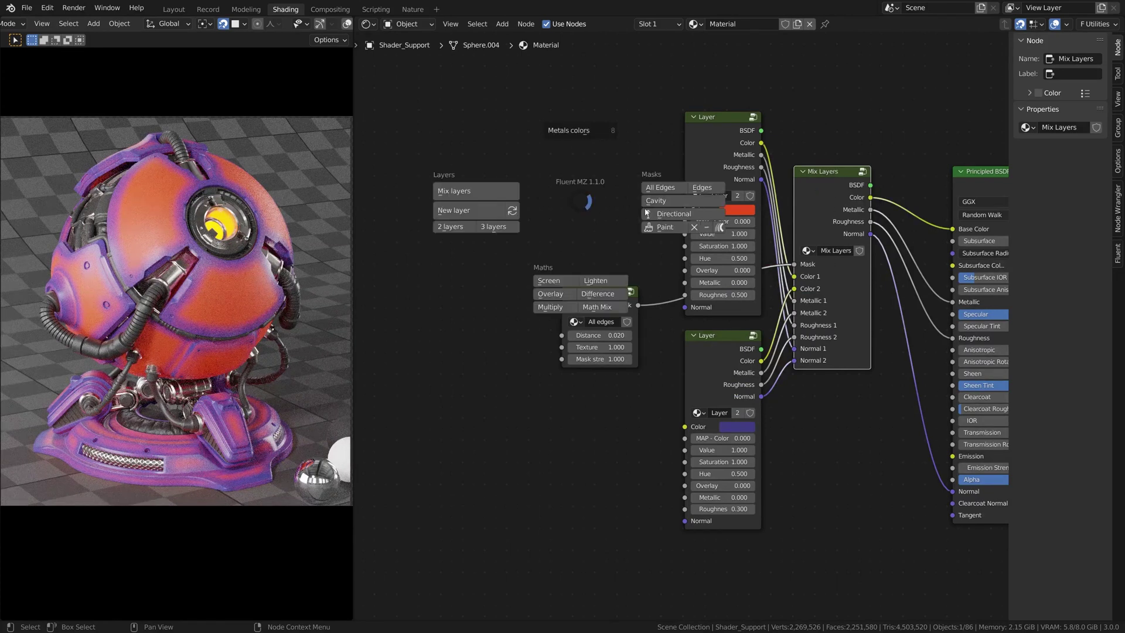
right_click(593, 217)
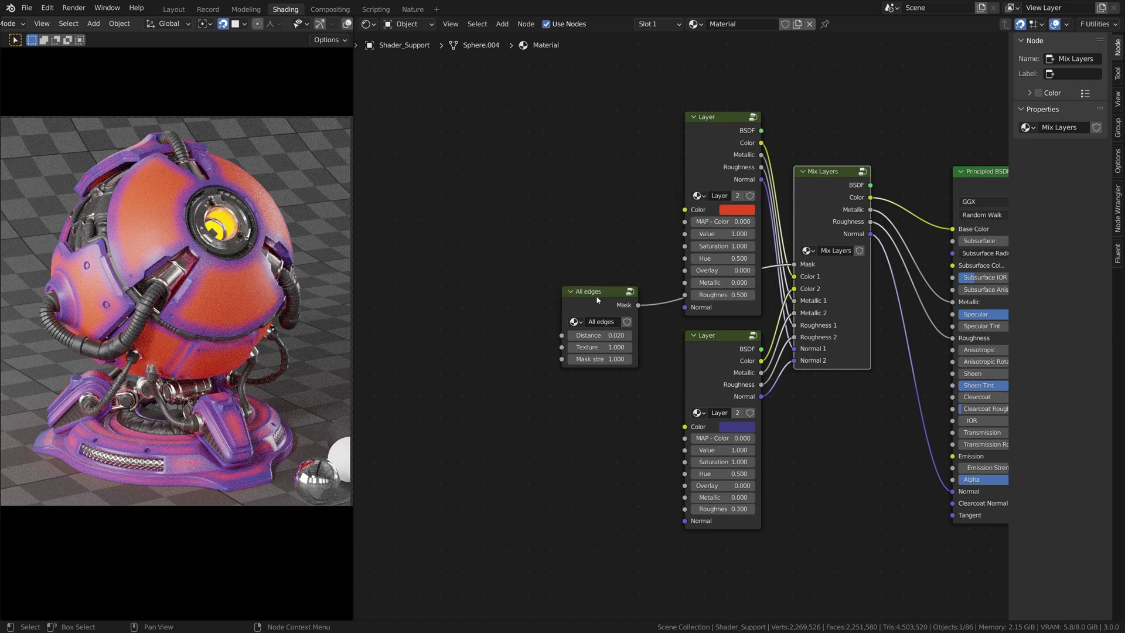
Shift the All edges node slightly down and left, and set its Distance to 0.01.
drag(596, 296, 584, 318)
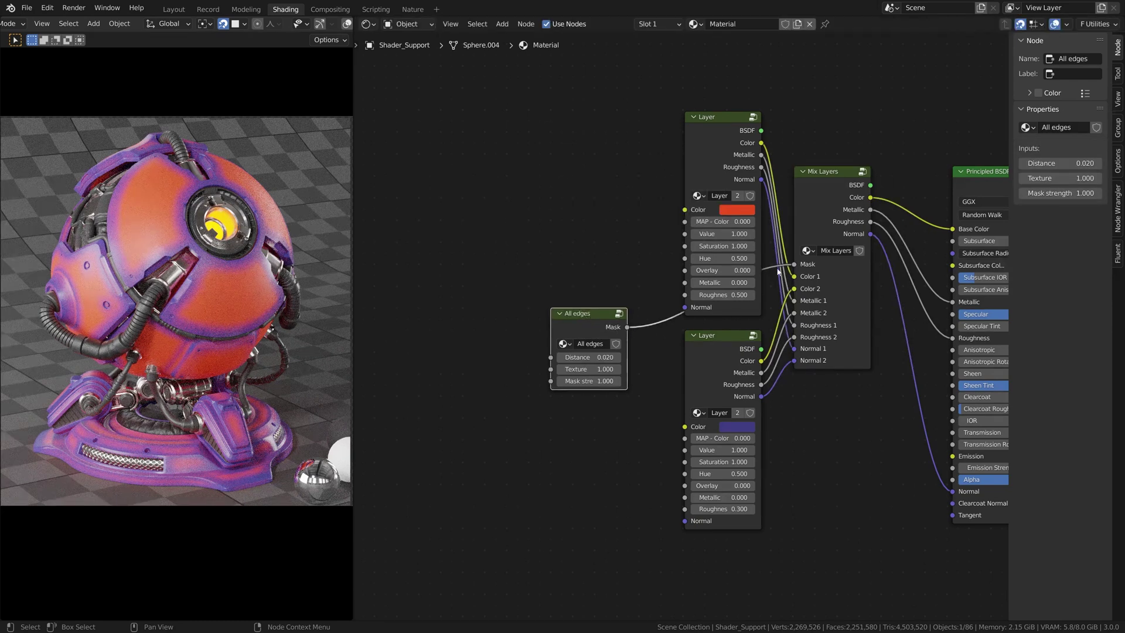
scroll(588, 355, up, 3)
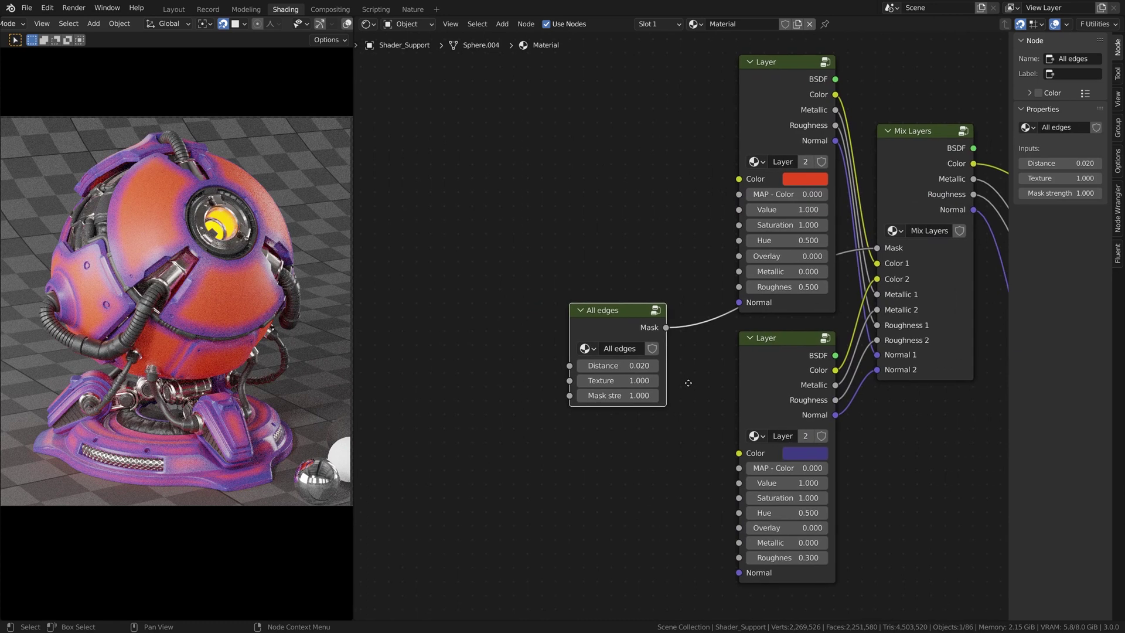
click(605, 346)
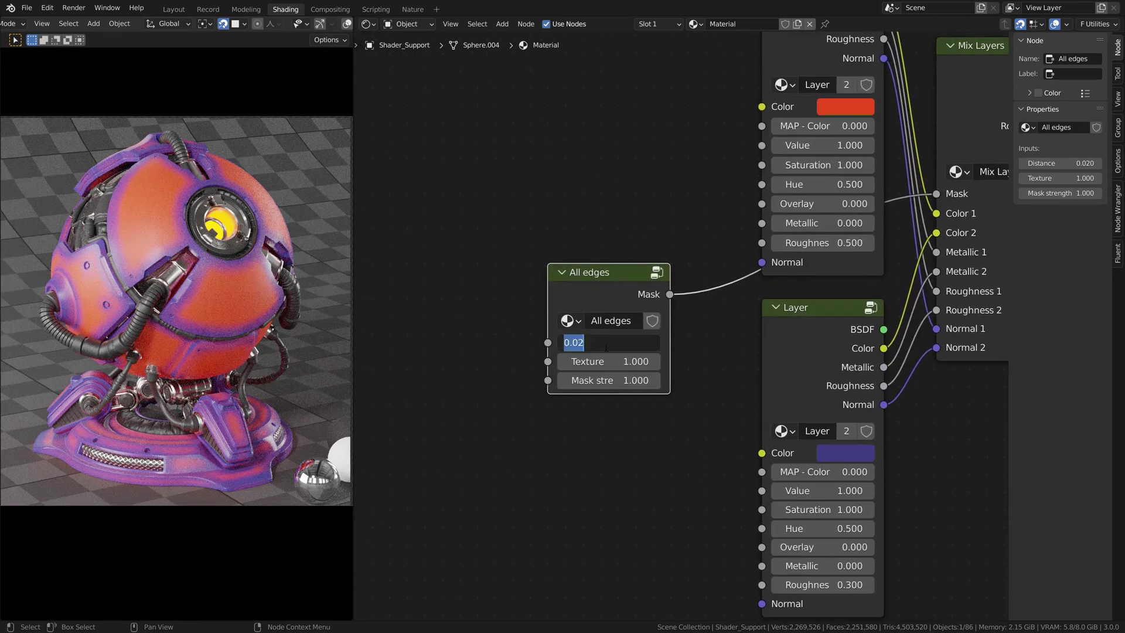
click(604, 342)
key(Return)
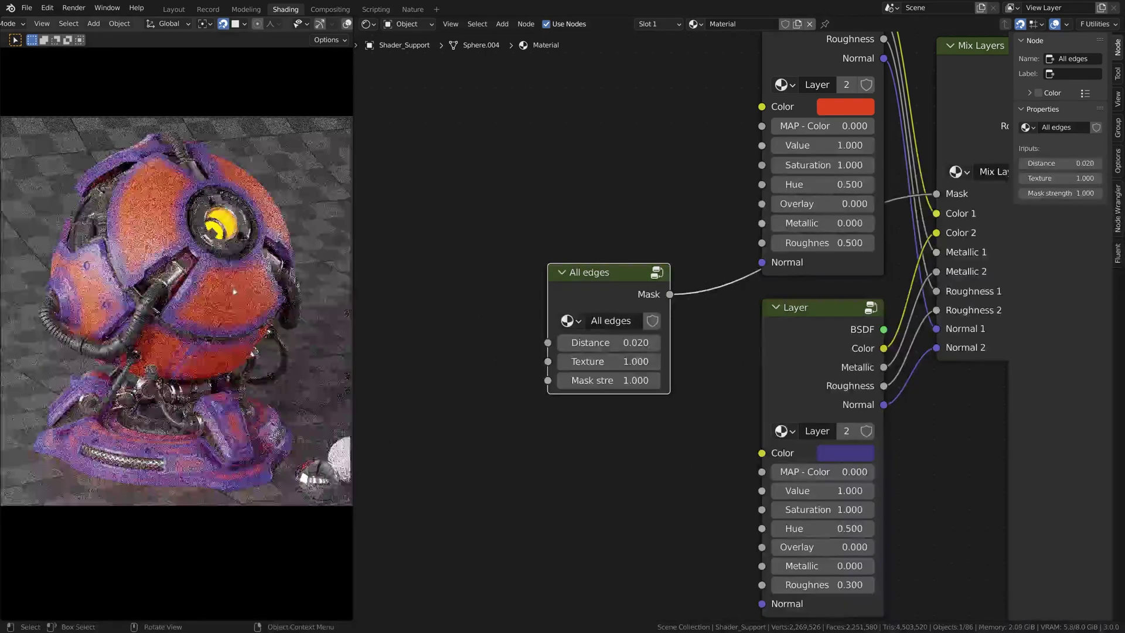
scroll(205, 245, up, 5)
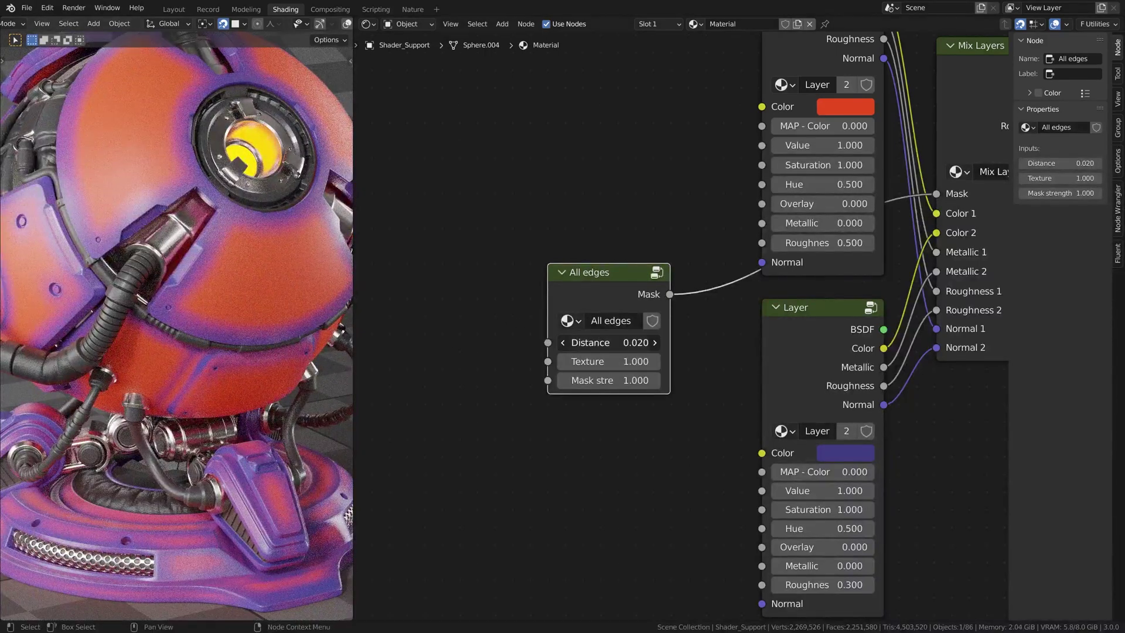
mouse_move(609, 342)
mouse_down()
mouse_move(596, 342)
mouse_move(657, 342)
mouse_move(596, 342)
mouse_move(624, 342)
mouse_up()
Set the All edges mask's Distance to 0.005 and check the result on the whole robot.
click(624, 342)
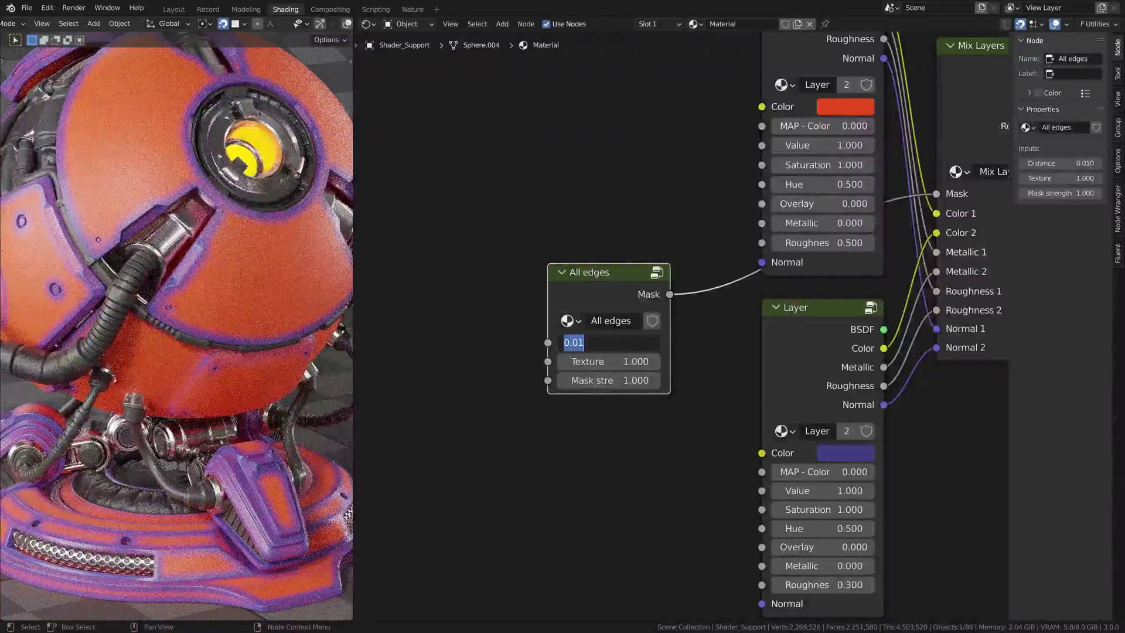
click(624, 342)
key(BackSpace)
text(05)
key(Return)
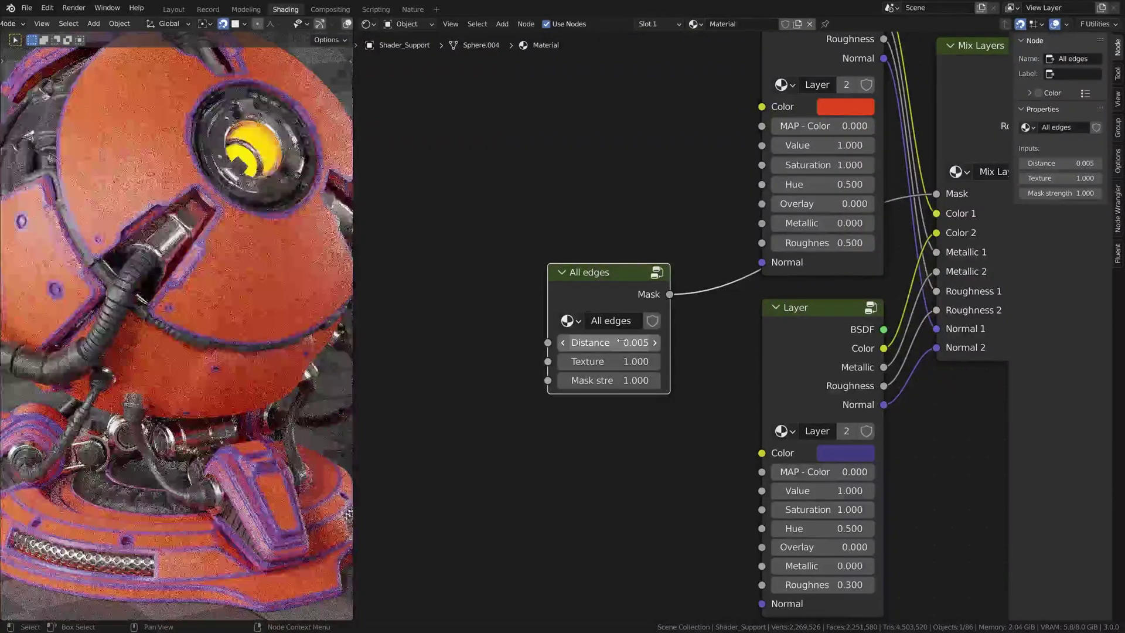
scroll(209, 280, down, 2)
shift+middle_drag(248, 345, 252, 289)
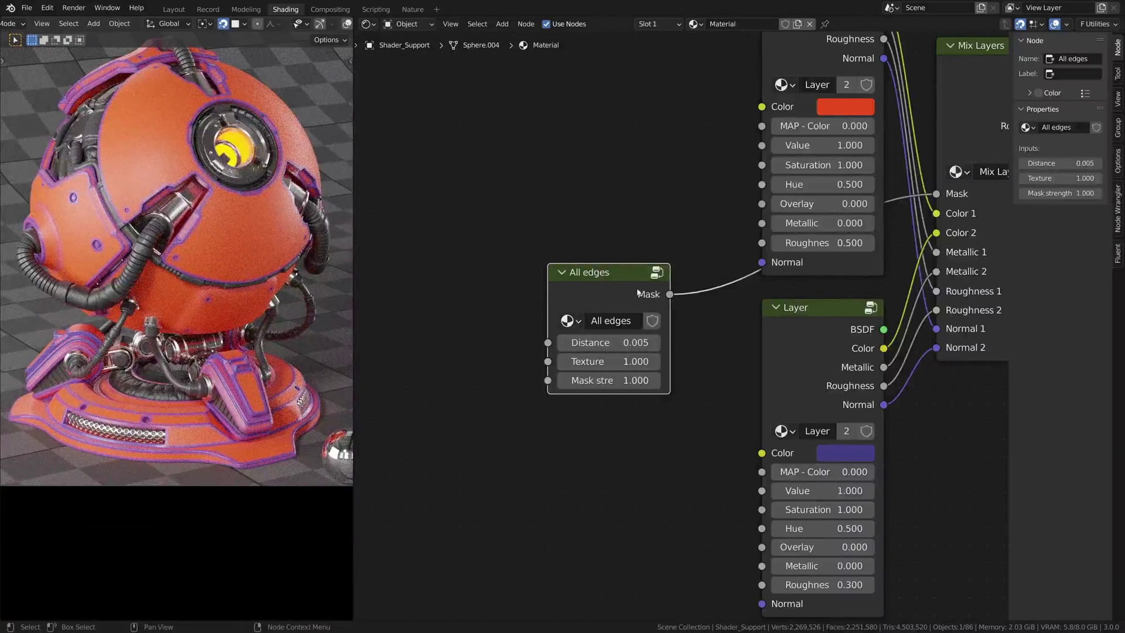
Add an Edges mask above the All edges node and connect its Mask output to the Mask input of Mix Layers.
middle_drag(637, 293, 571, 309)
key(f)
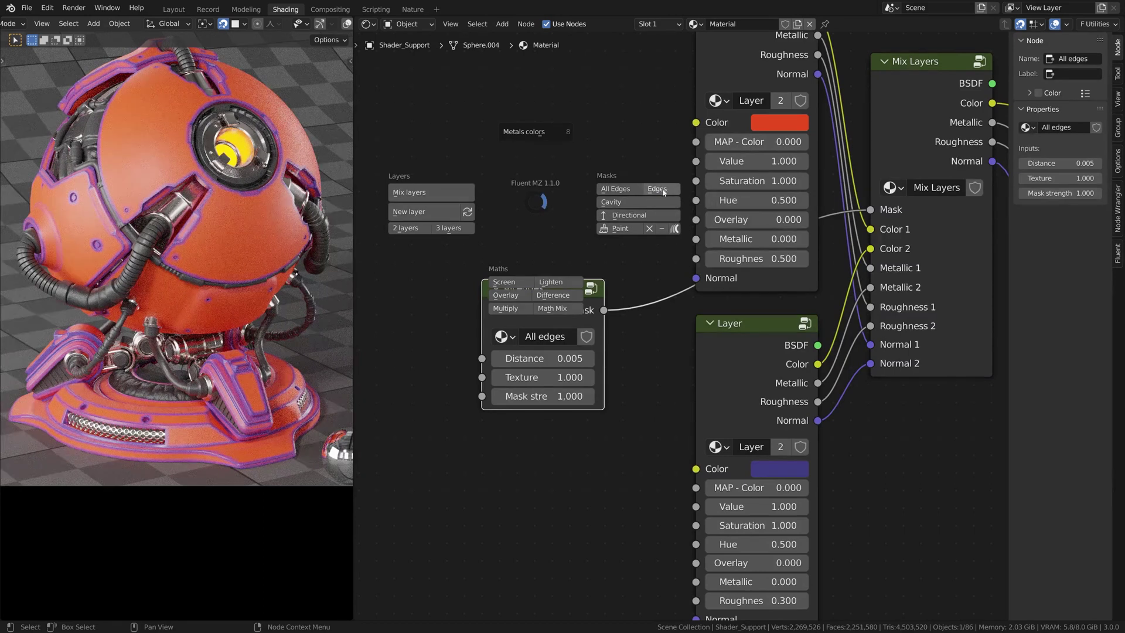
click(657, 188)
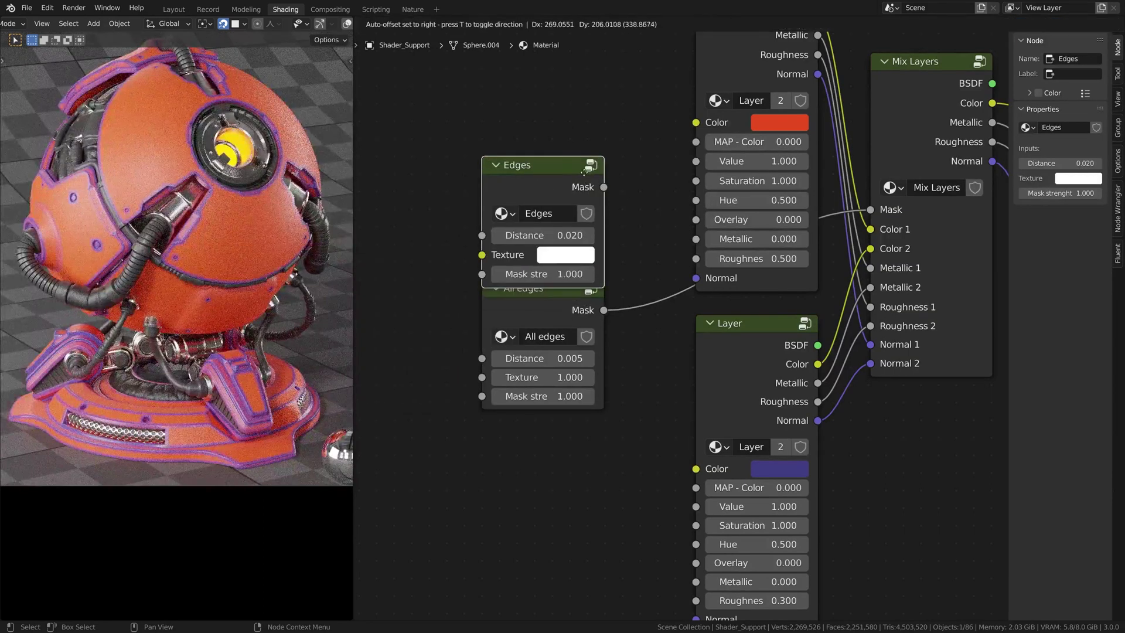
click(603, 159)
scroll(230, 359, up, 8)
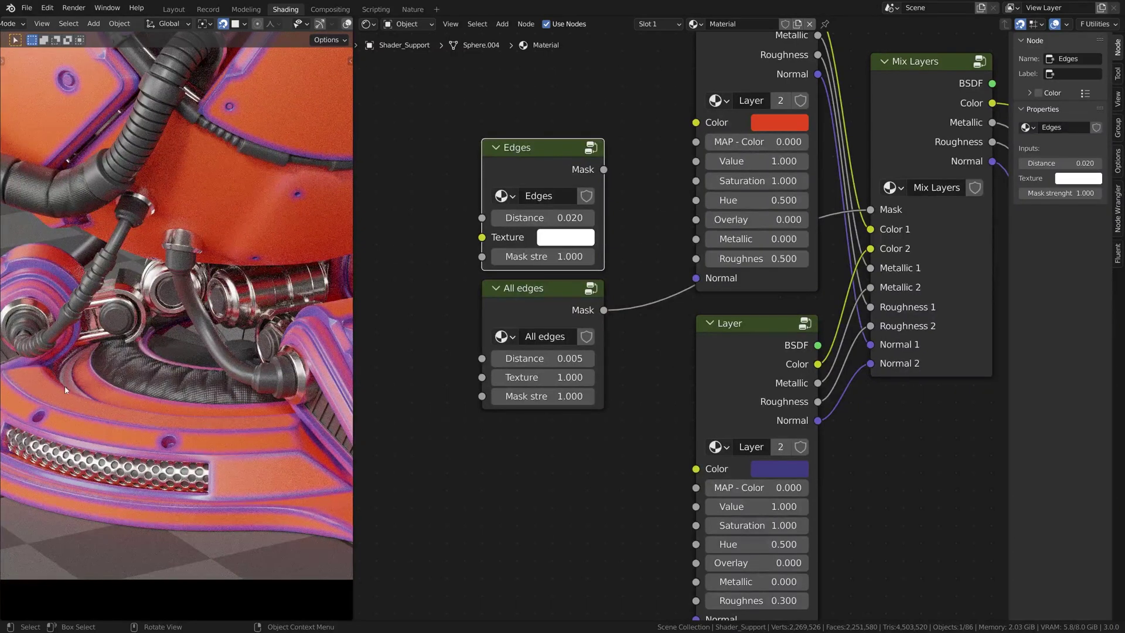
shift+middle_drag(168, 340, 79, 330)
drag(604, 169, 871, 209)
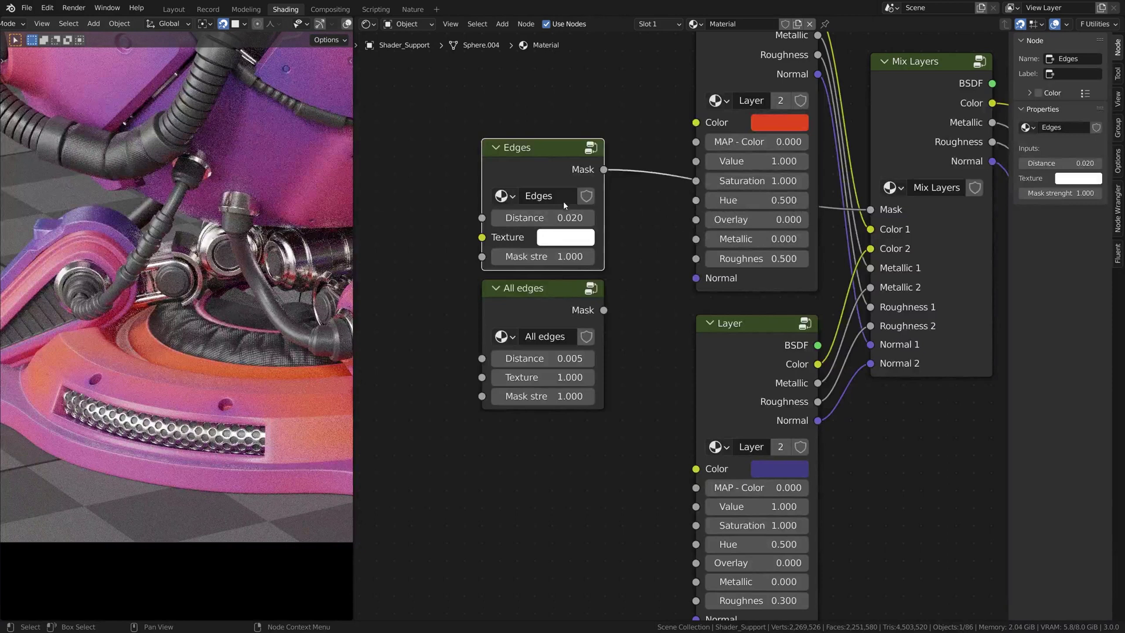
Set the Edges mask's Distance to 0.005 and inspect the edges on the robot's base and body.
click(542, 220)
click(543, 220)
key(BackSpace)
text(05)
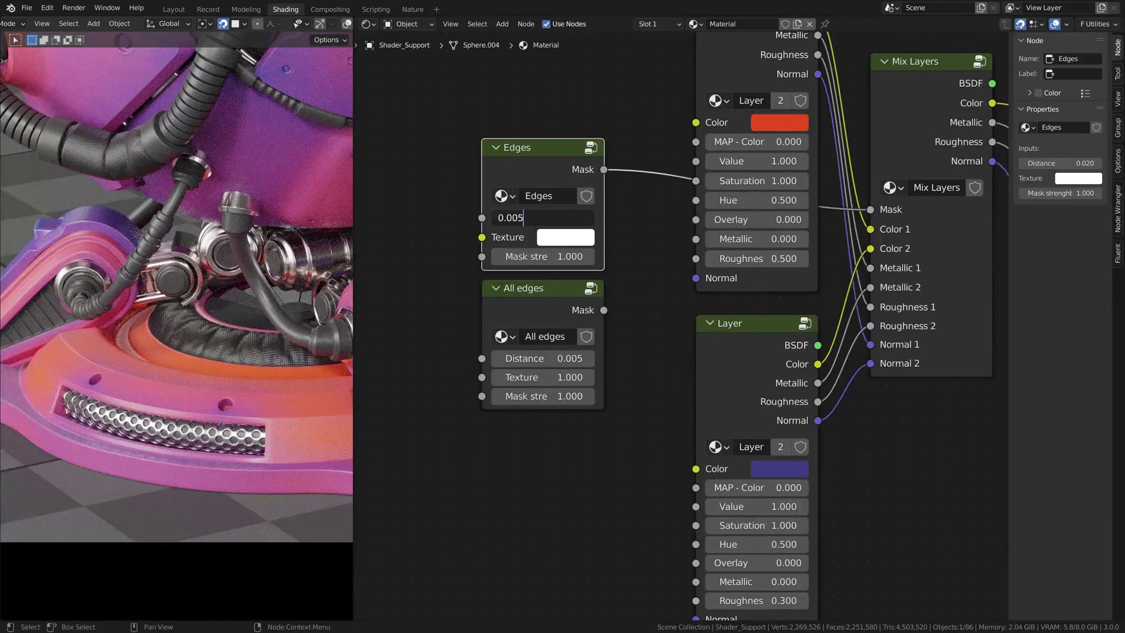
key(Return)
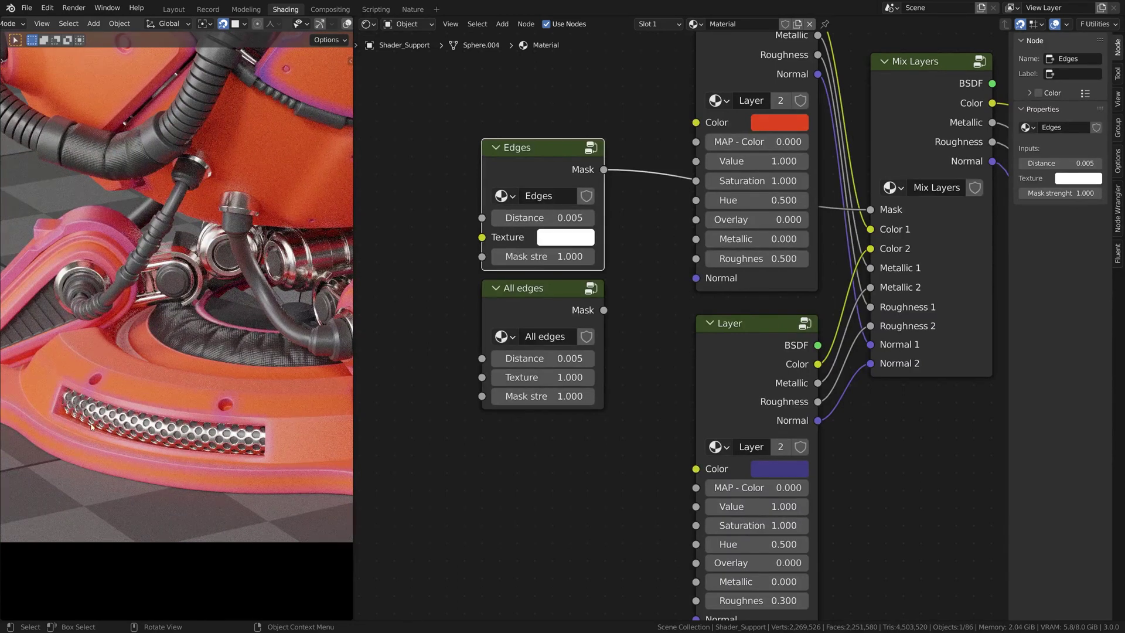
shift+middle_drag(197, 191, 102, 371)
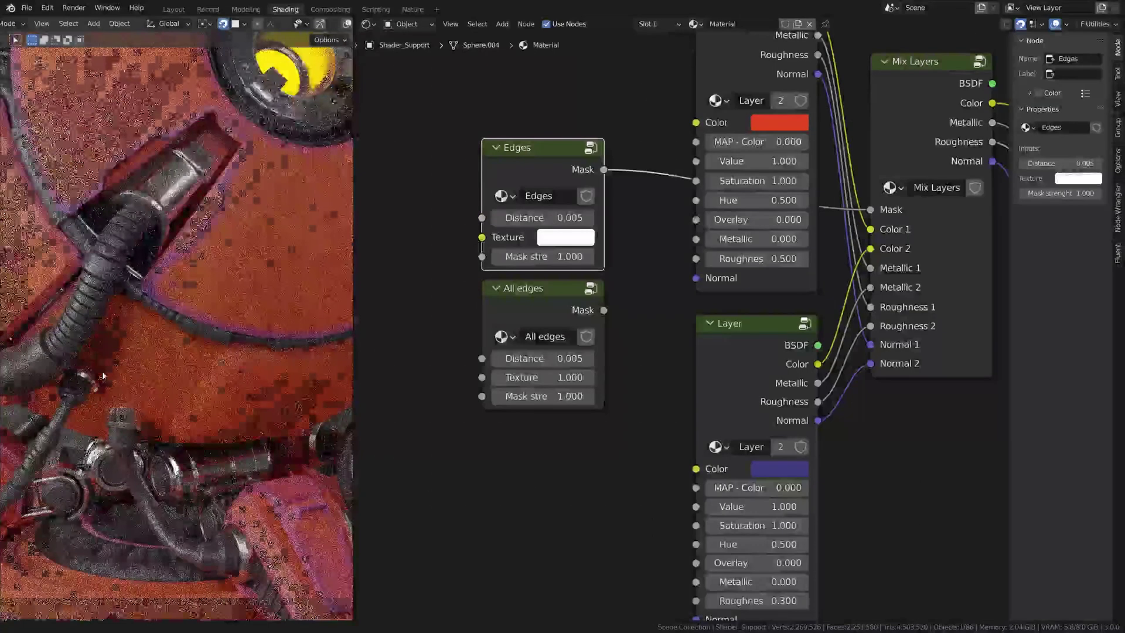
shift+middle_drag(177, 356, 206, 251)
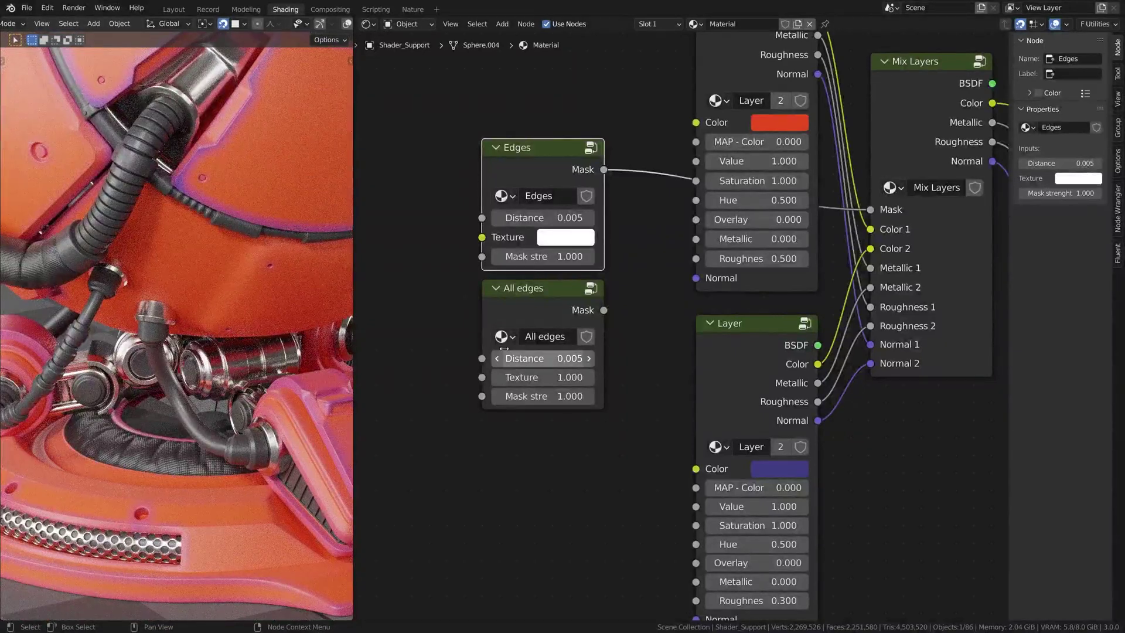
Delete both the Edges and All edges mask nodes.
middle_drag(592, 493, 687, 500)
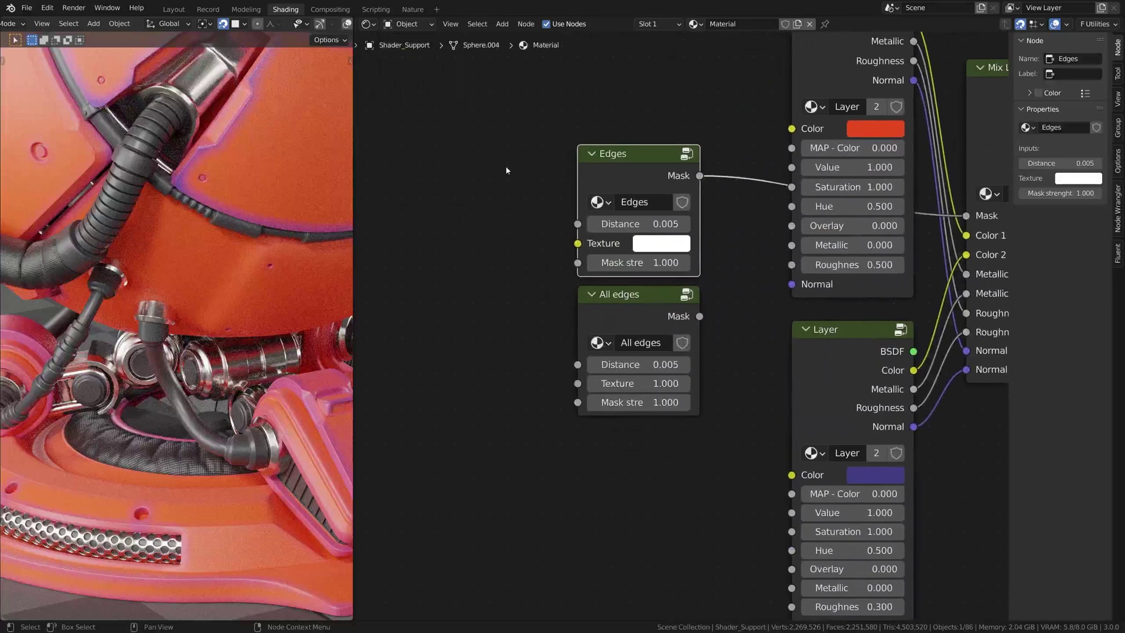
drag(495, 156, 629, 355)
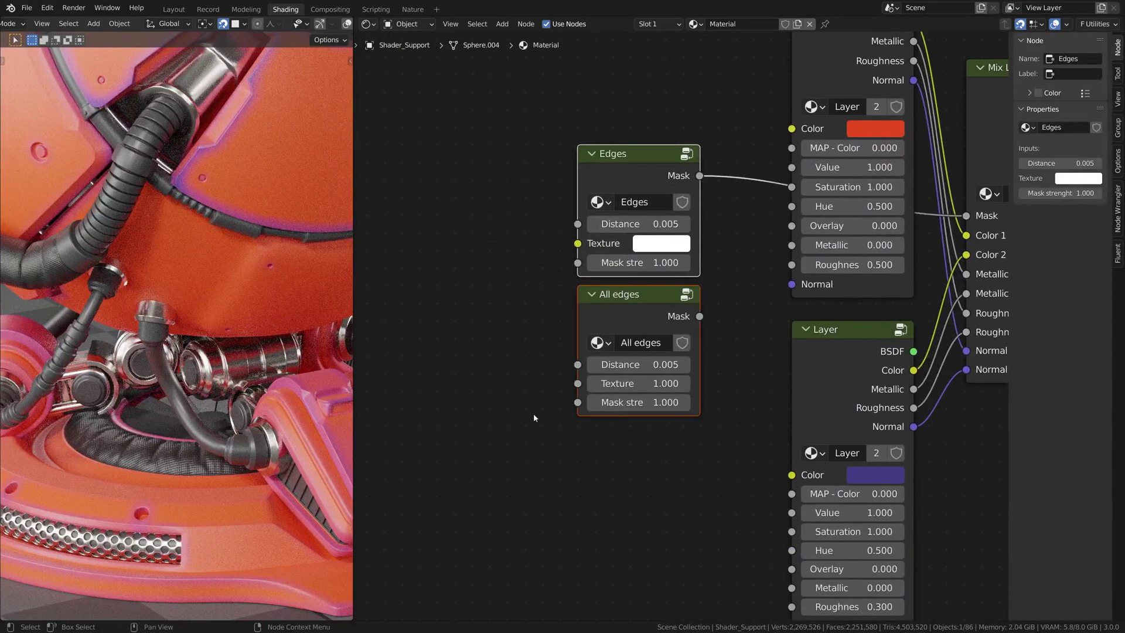
key(x)
Add a Cavity mask to Mix Layers, place it left of the Layer nodes, and inspect the robot's recesses.
scroll(565, 363, down, 1)
click(932, 193)
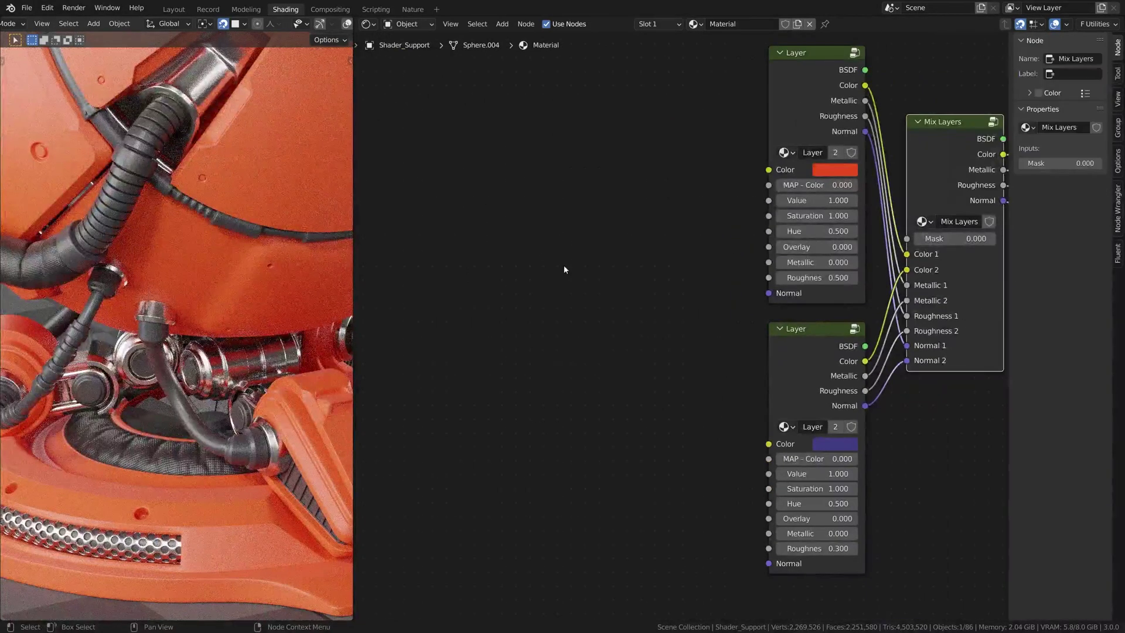
key(f)
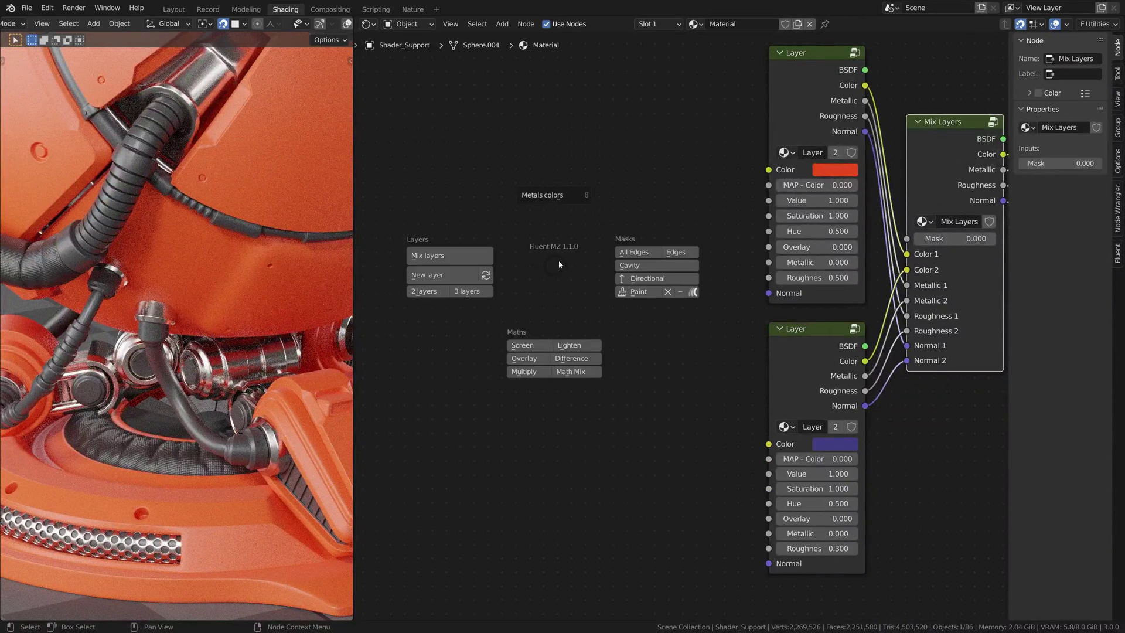
click(641, 265)
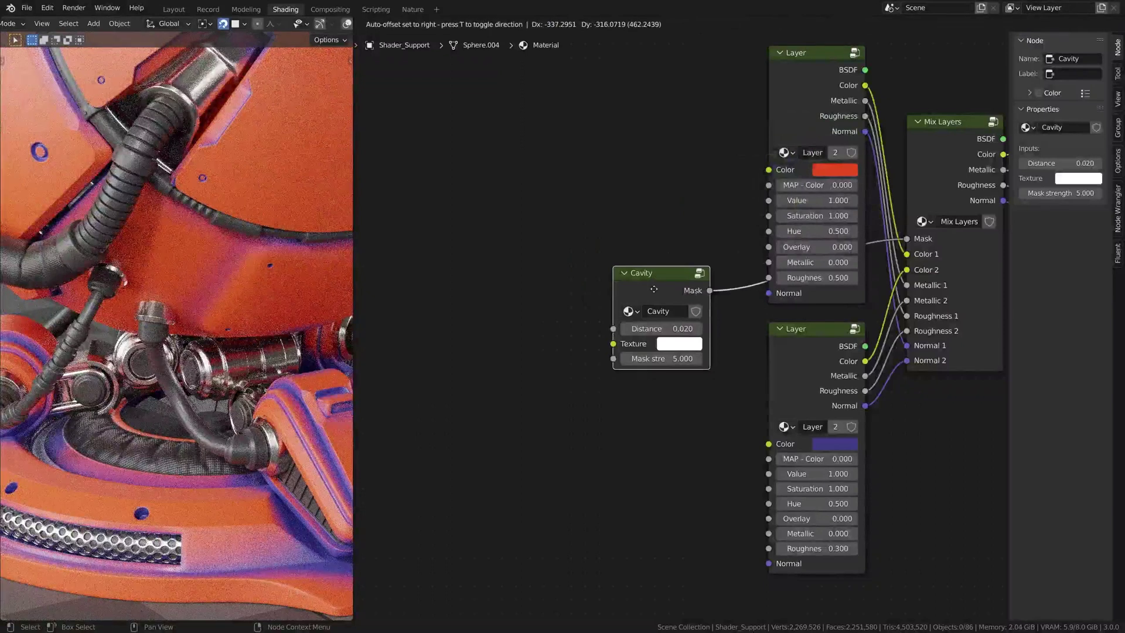
click(654, 289)
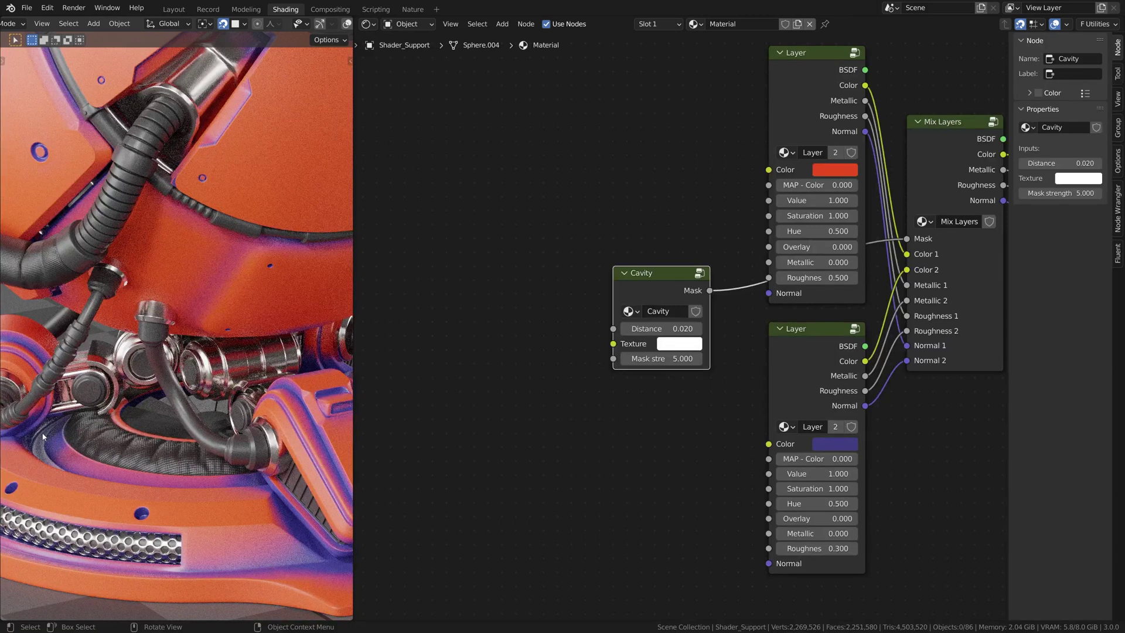
middle_drag(43, 436, 253, 359)
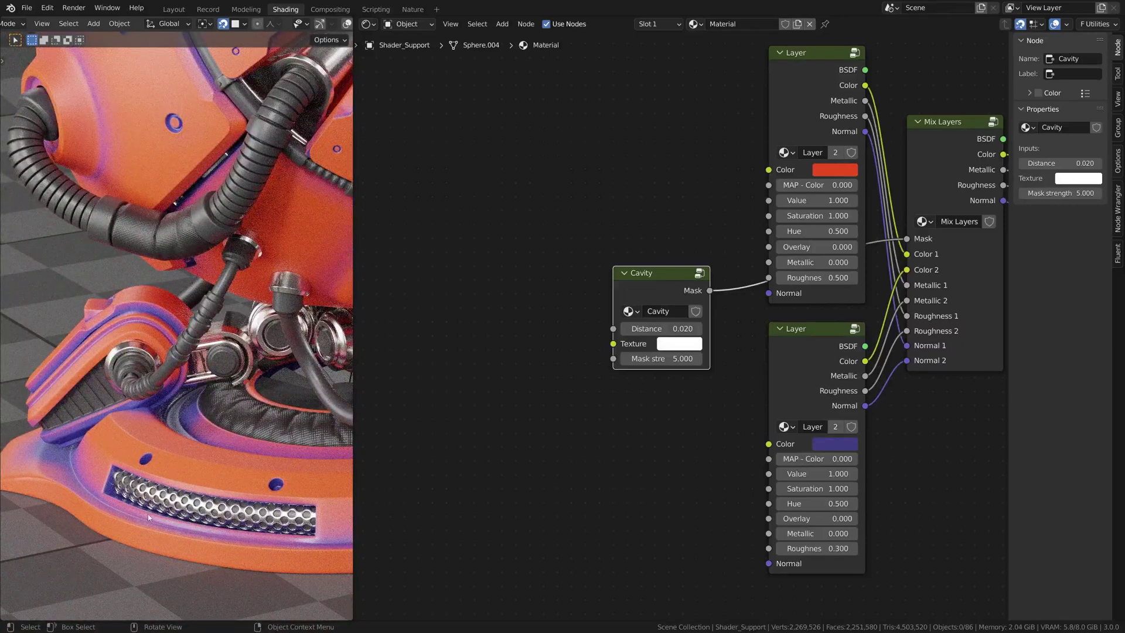
Change the lower Layer's color to a dark orange-brown with hue 0.039, saturation about 0.93 and value 0.228.
click(827, 445)
drag(861, 328, 856, 333)
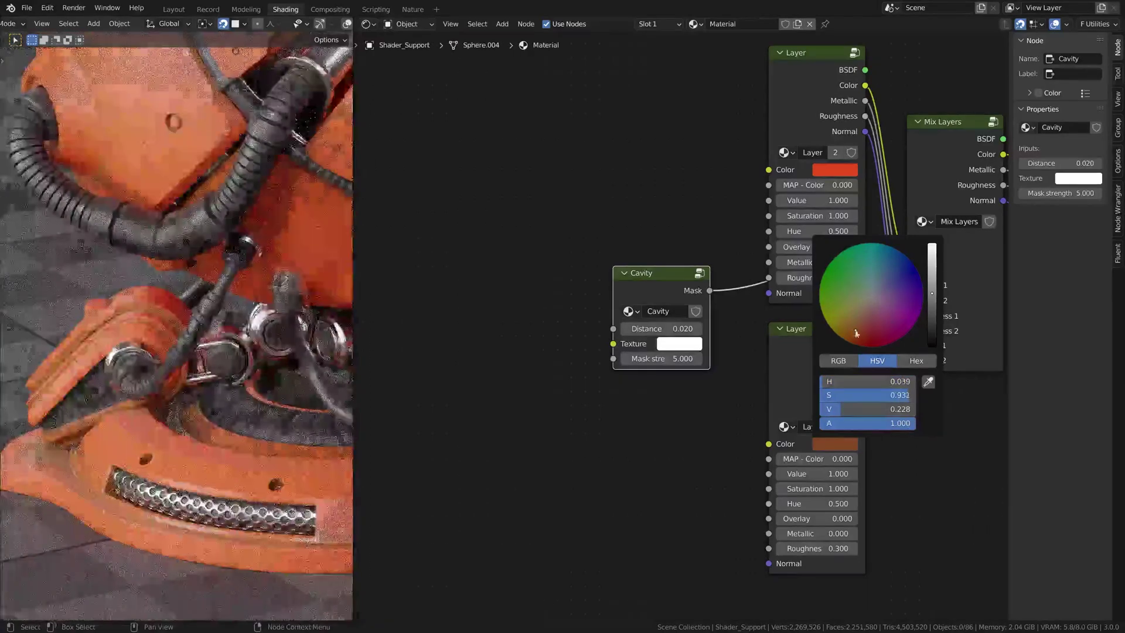
click(832, 439)
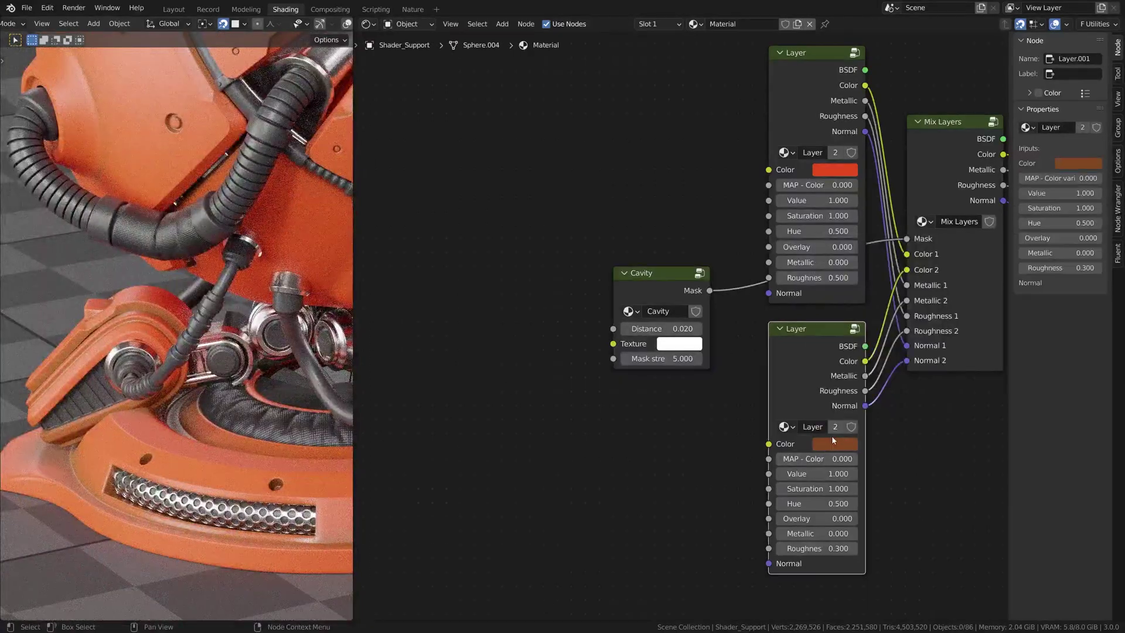
Set the Cavity mask's Distance to 0.005 and inspect the recesses on the robot's base and foot.
click(663, 328)
click(663, 329)
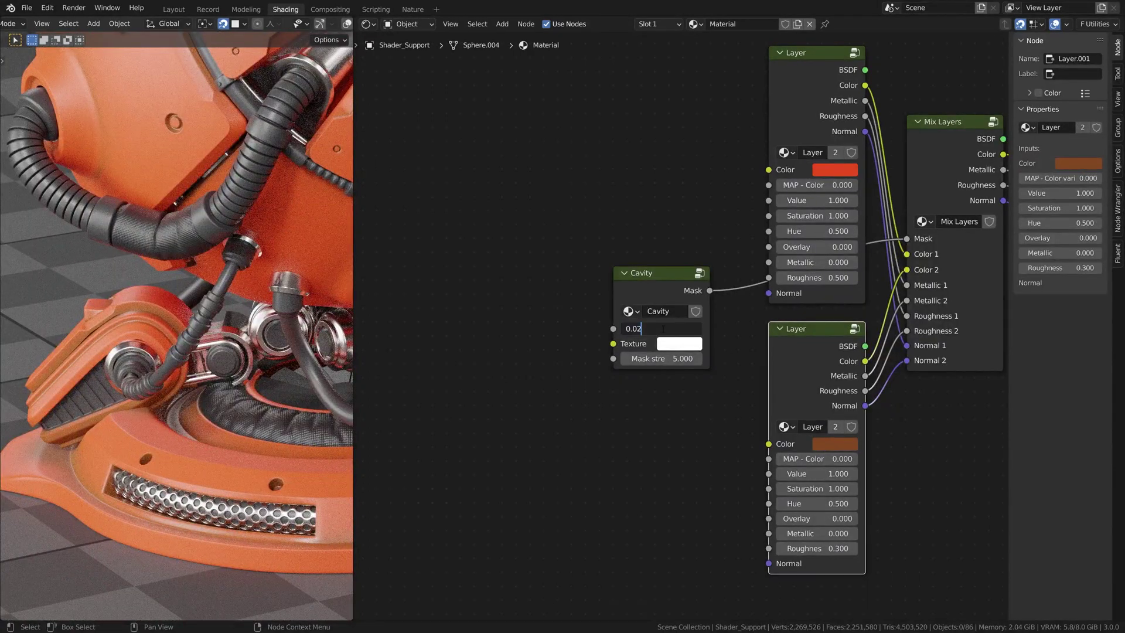
key(BackSpace)
text(05)
key(Return)
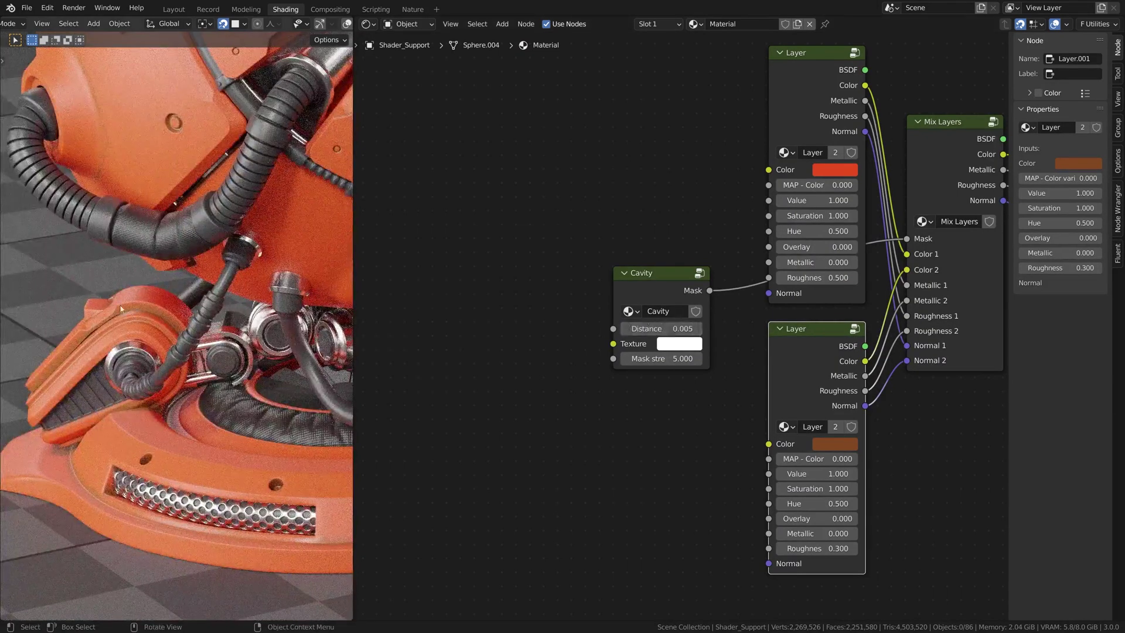
shift+middle_drag(145, 310, 1, 263)
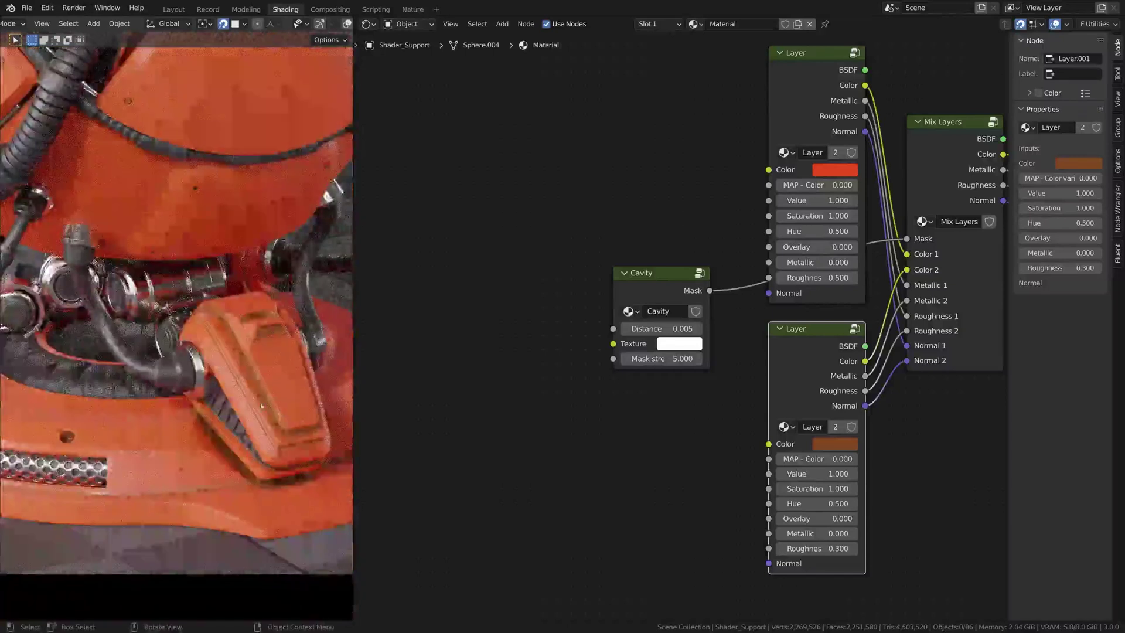
Shift the Cavity node slightly down and away from the Layer nodes to free space above it.
click(664, 279)
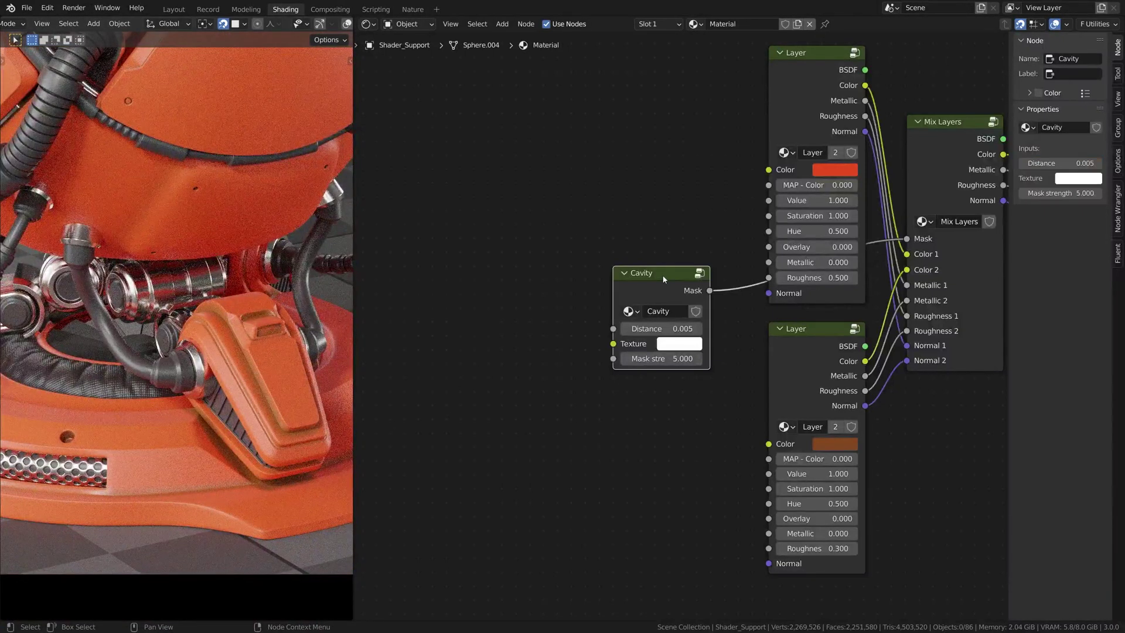
key(g)
click(614, 356)
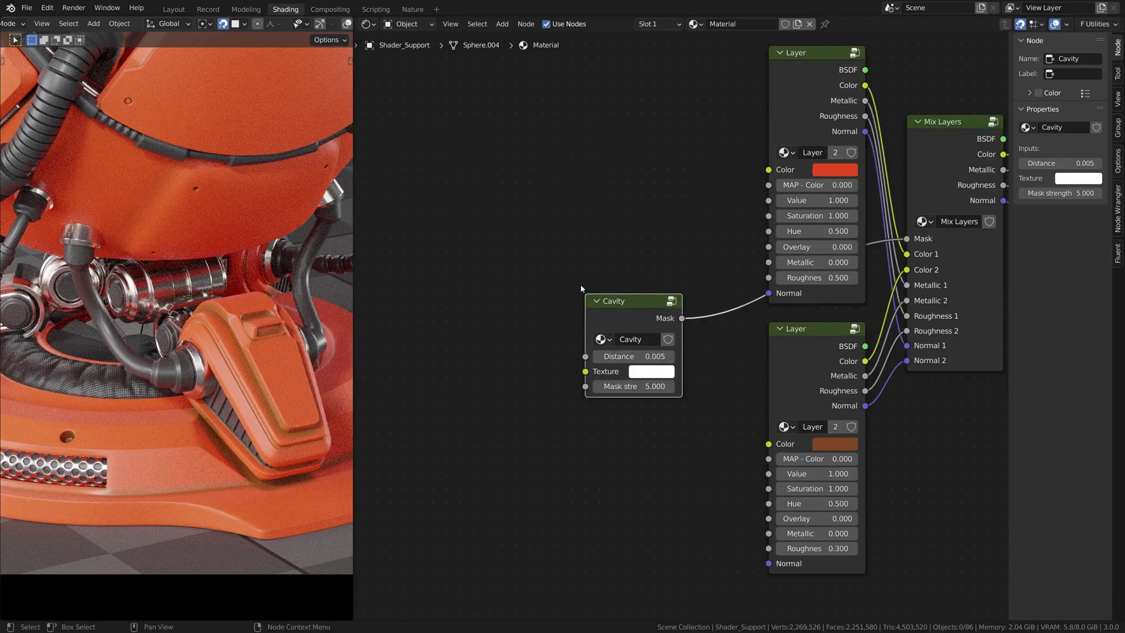
Add an All Edges mask above the Cavity node and connect its Mask output to the Mask input of Mix Layers.
click(912, 168)
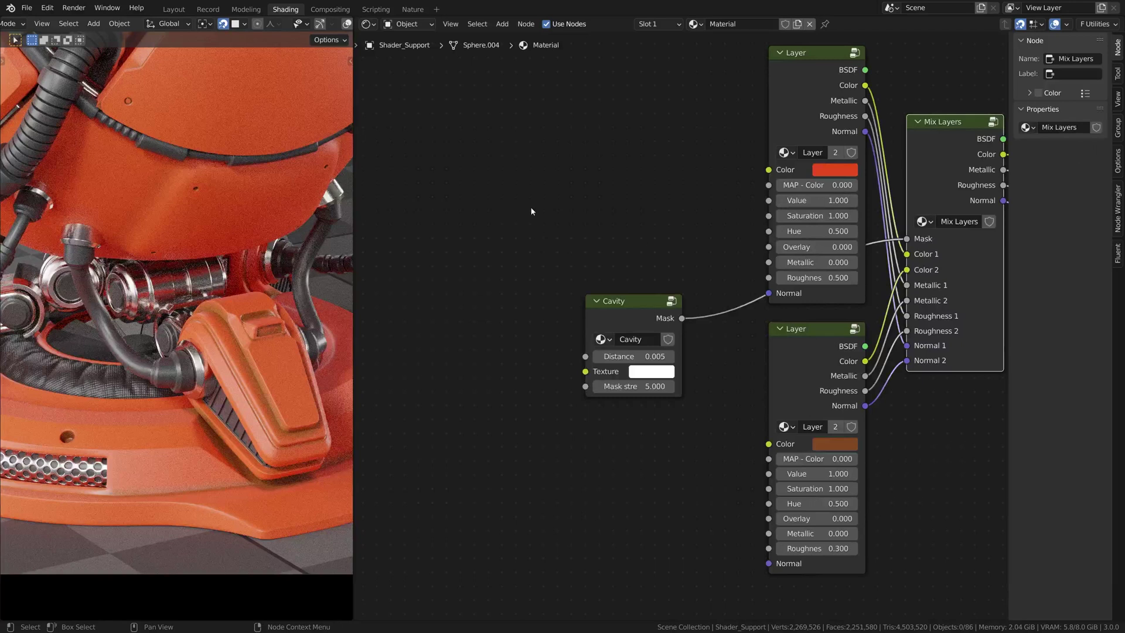
key(shift+a)
click(615, 195)
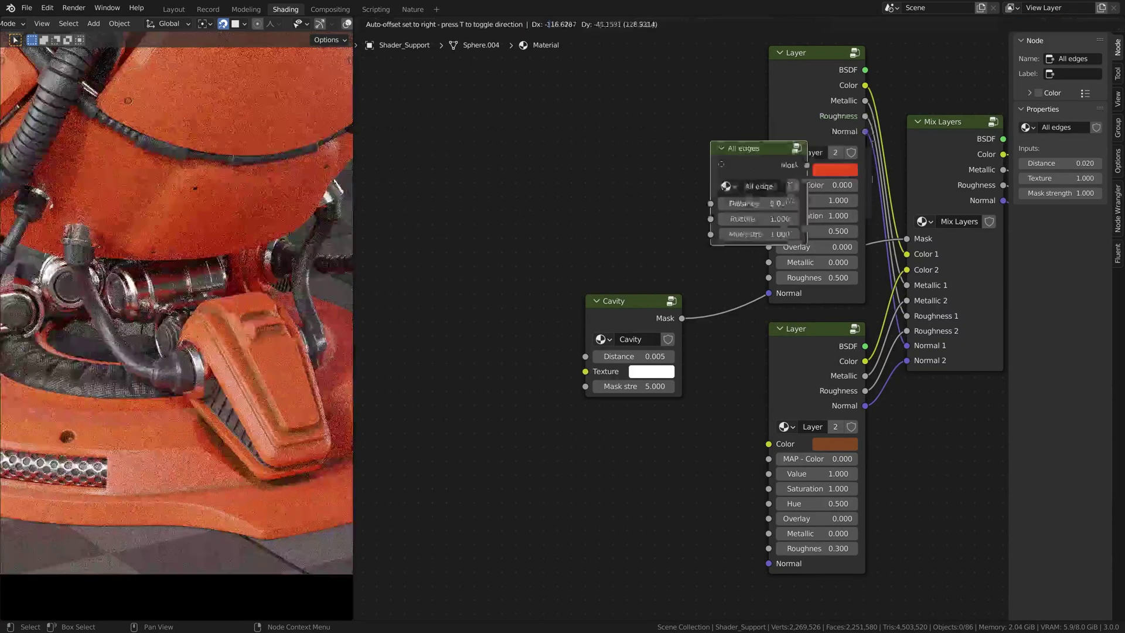
click(606, 240)
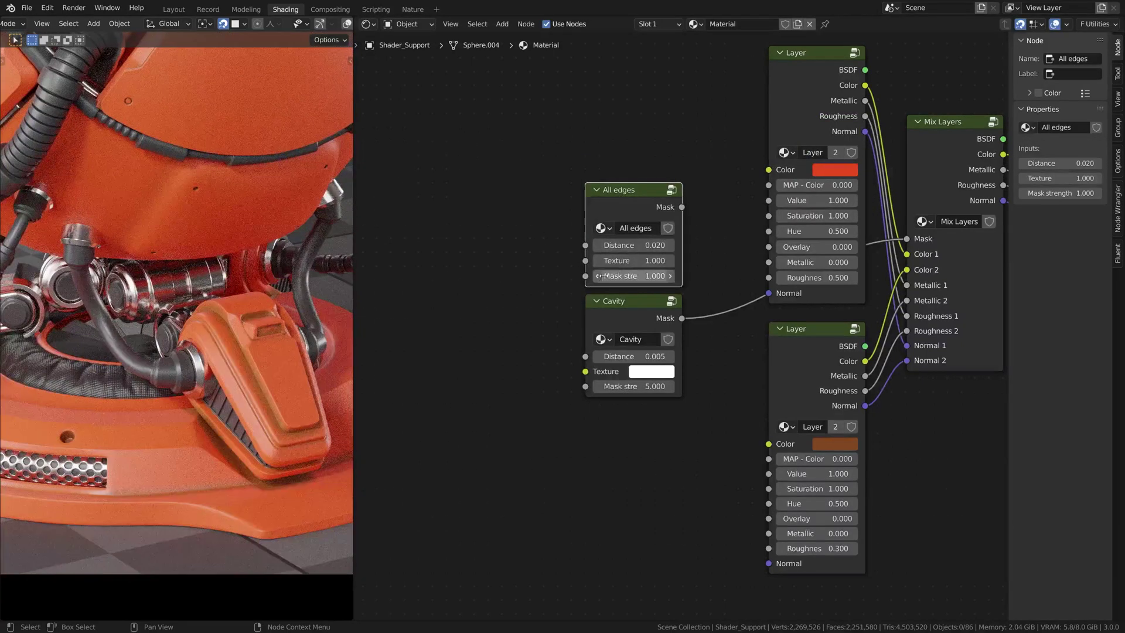
drag(681, 207, 906, 238)
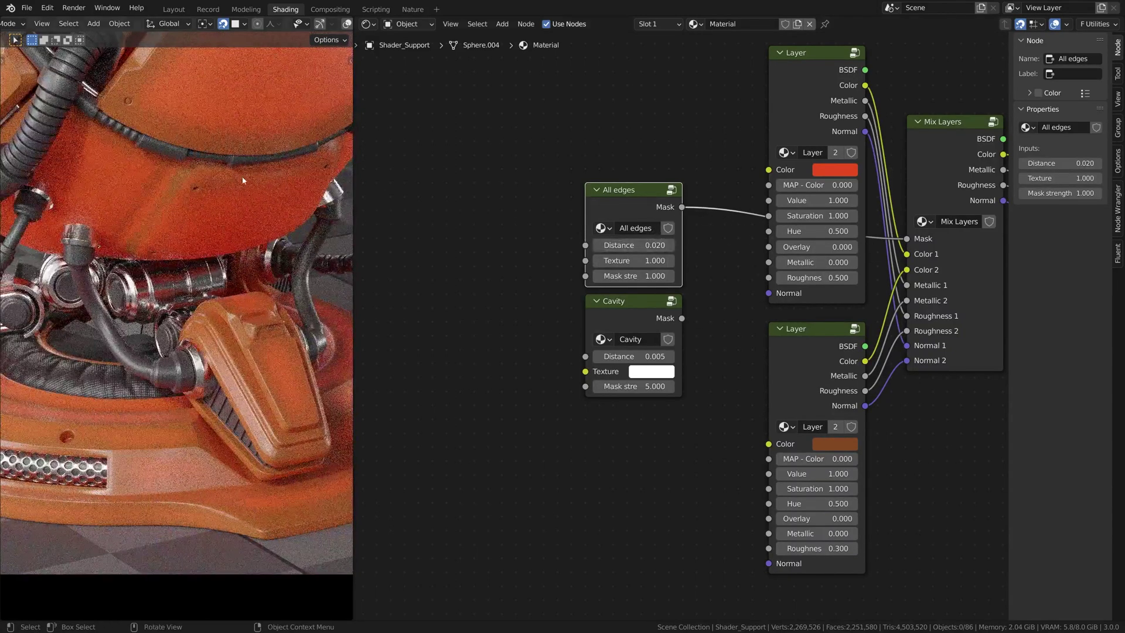
Change the lower Layer's color to a dark blue with hue 0.682, saturation 0.881 and value 0.228.
click(850, 443)
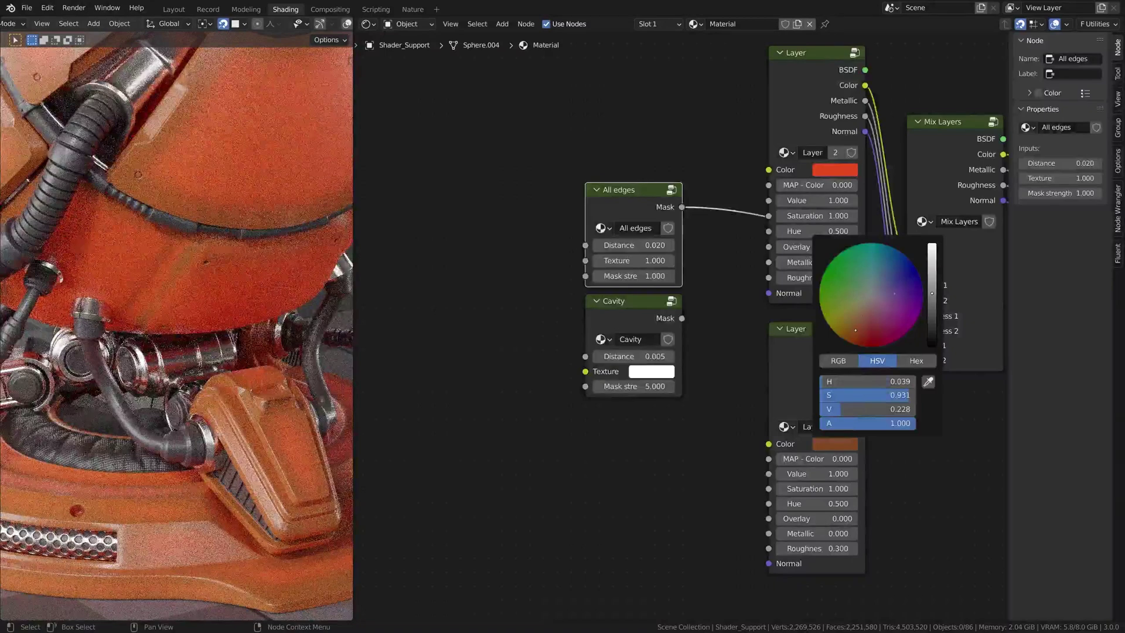
click(902, 283)
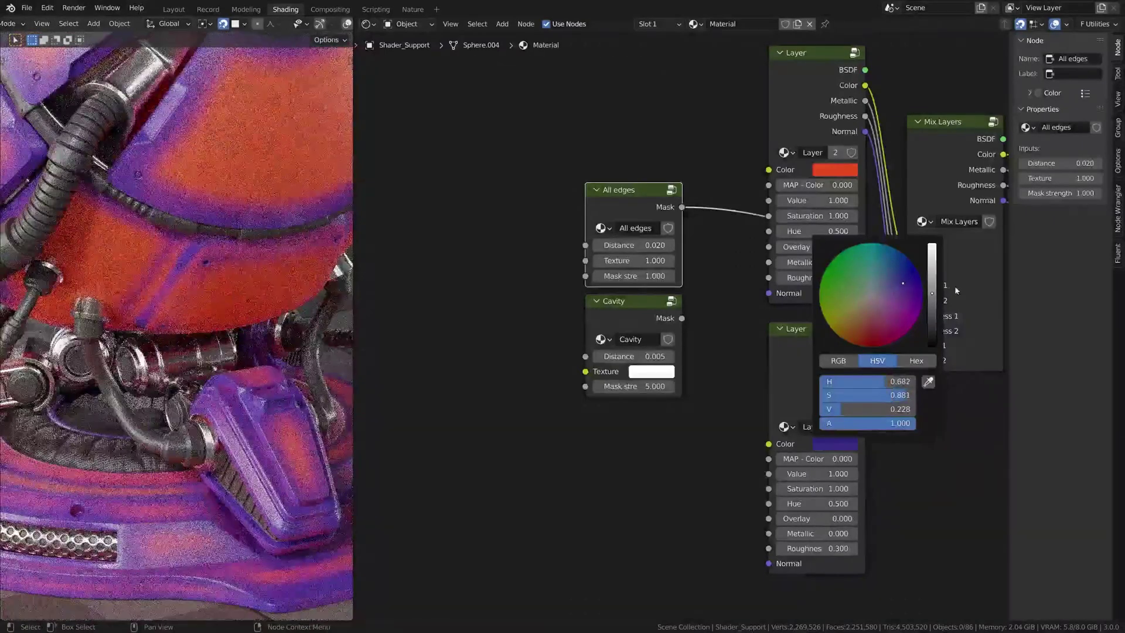
click(931, 298)
Set the All edges mask's Distance to 0.005 and inspect the edges over the whole robot.
click(649, 245)
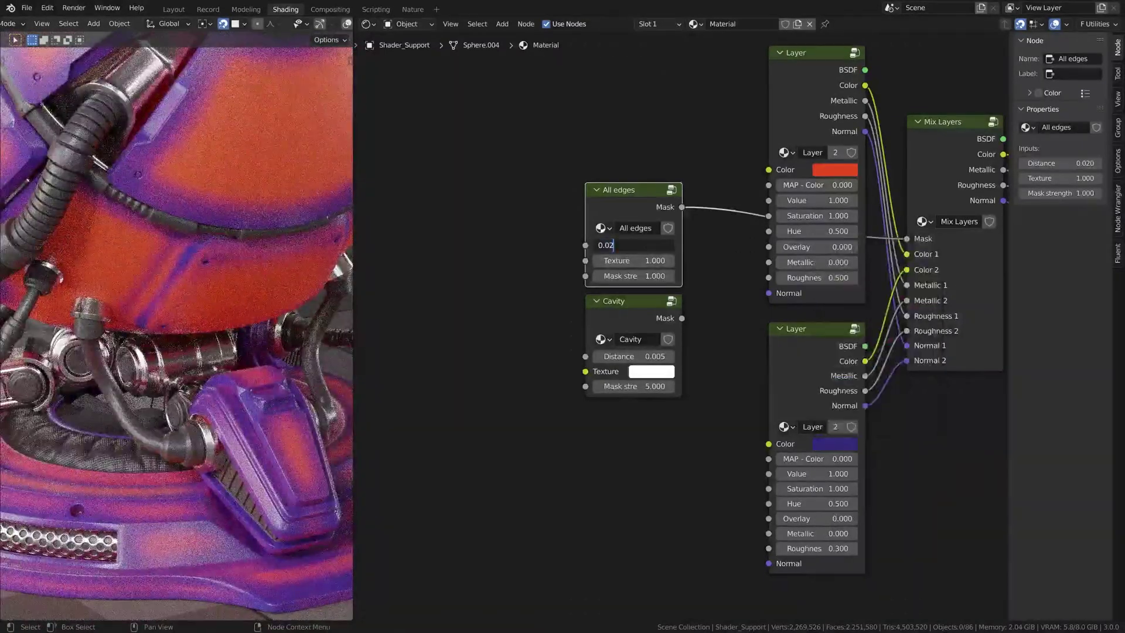
key(BackSpace)
text(05)
key(Return)
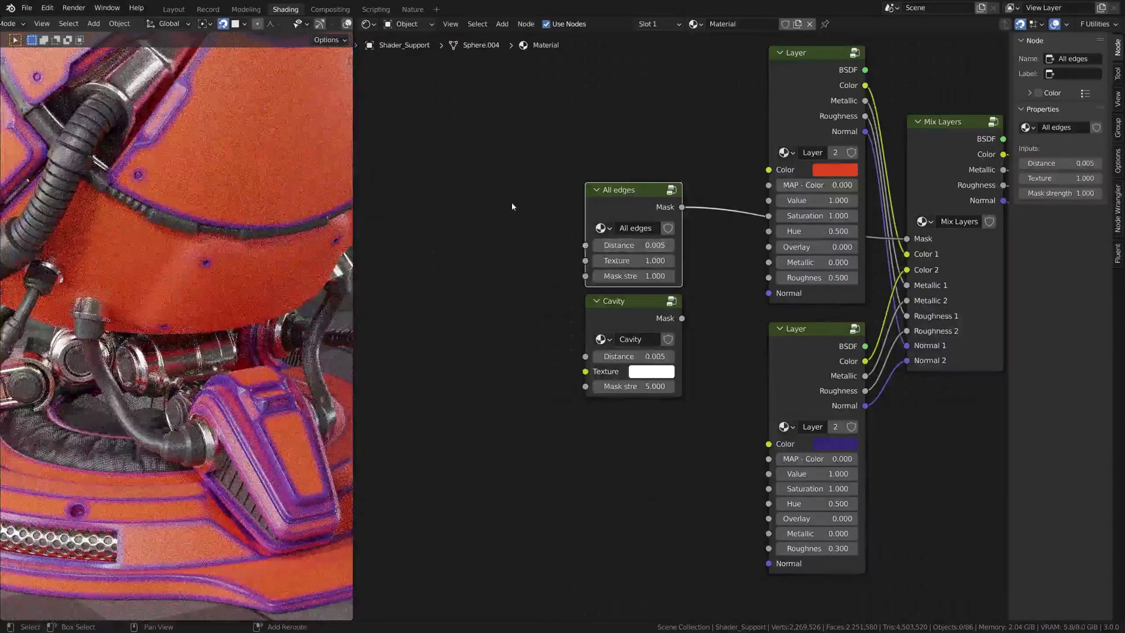
scroll(260, 223, down, 2)
scroll(260, 223, down, 3)
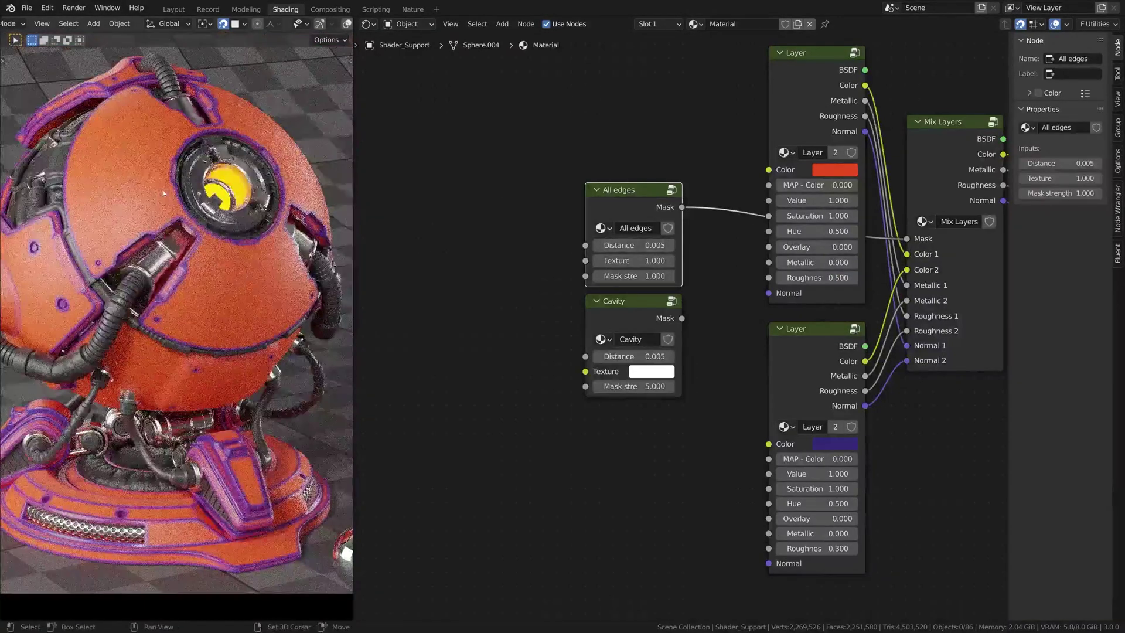
scroll(177, 291, up, 3)
scroll(178, 291, down, 3)
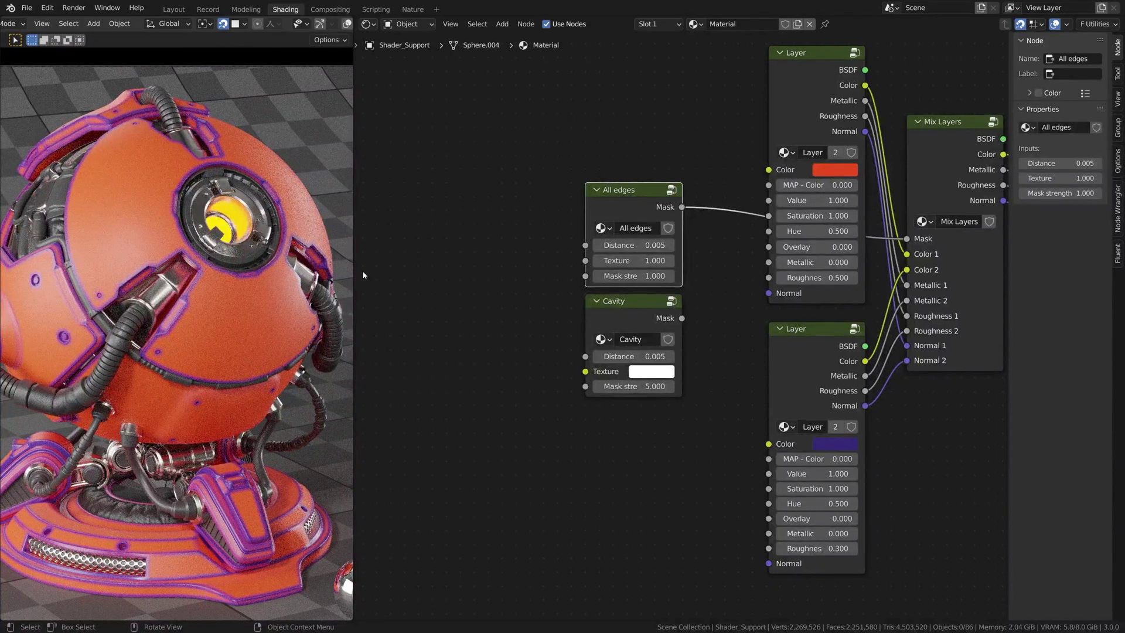
Add Grunge 03 from the Fluent library's Grunges section and connect its Result to the Texture input of All edges.
click(1117, 253)
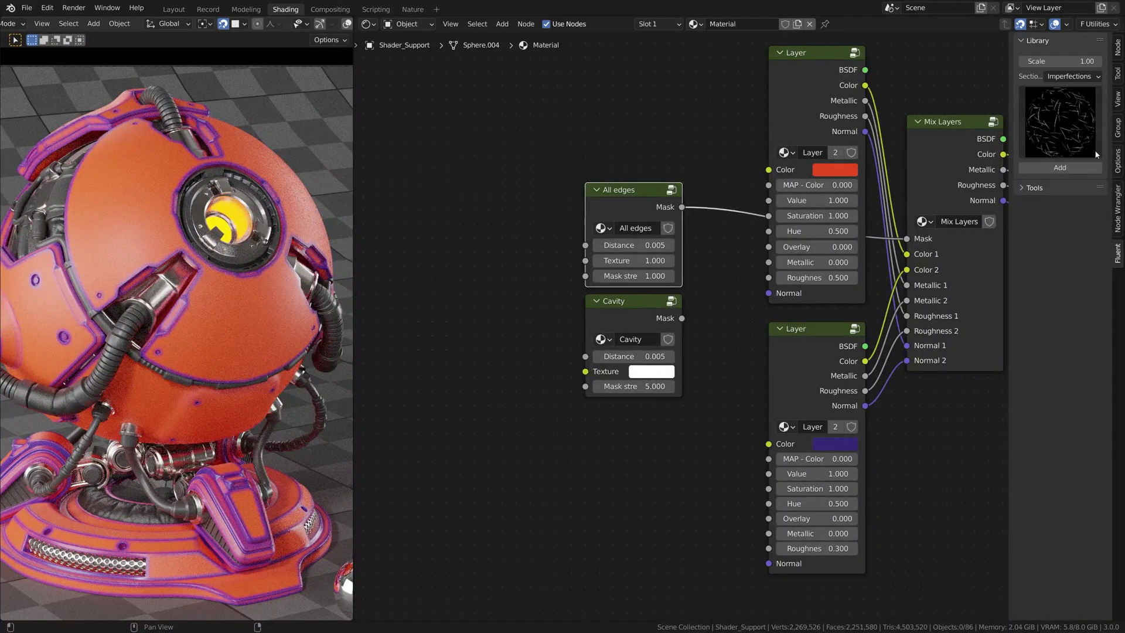
click(1077, 77)
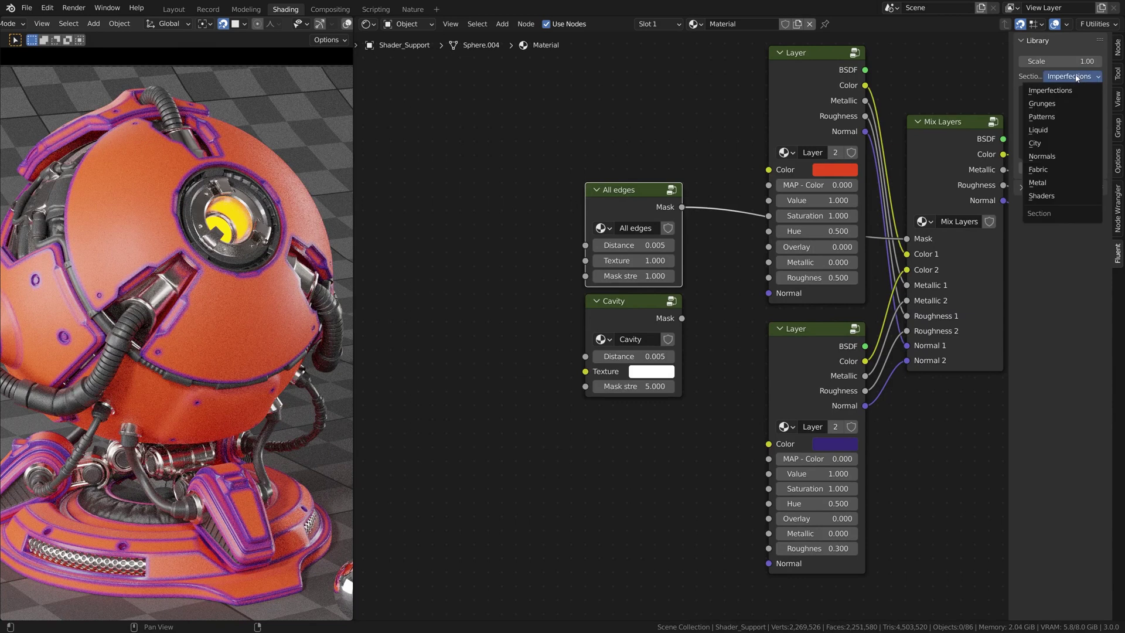
click(1049, 105)
click(1058, 116)
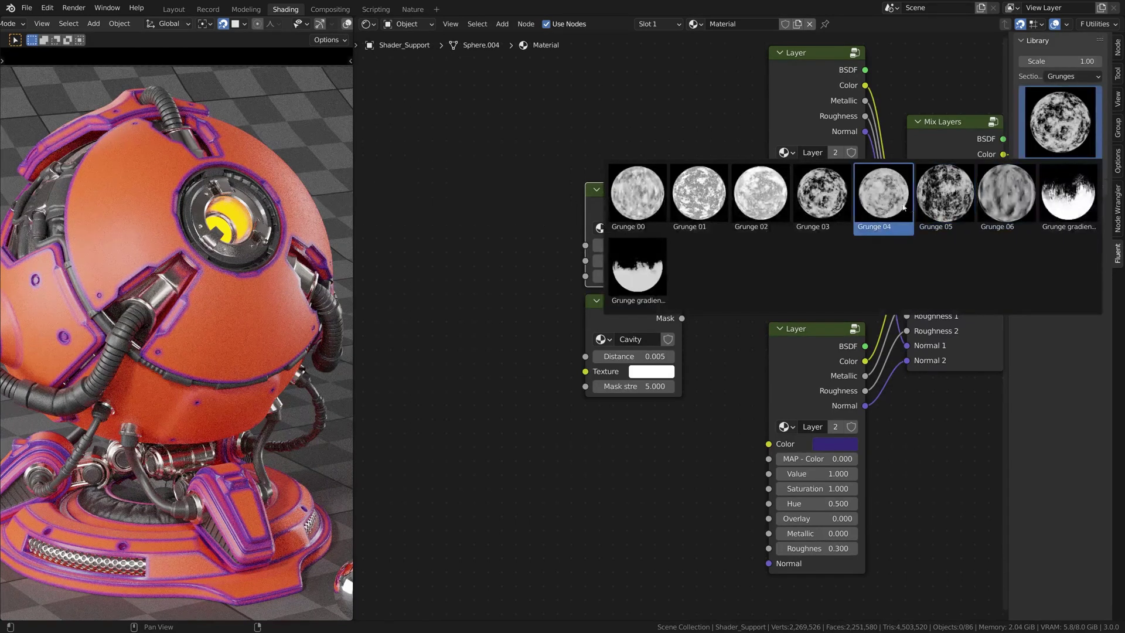
click(814, 195)
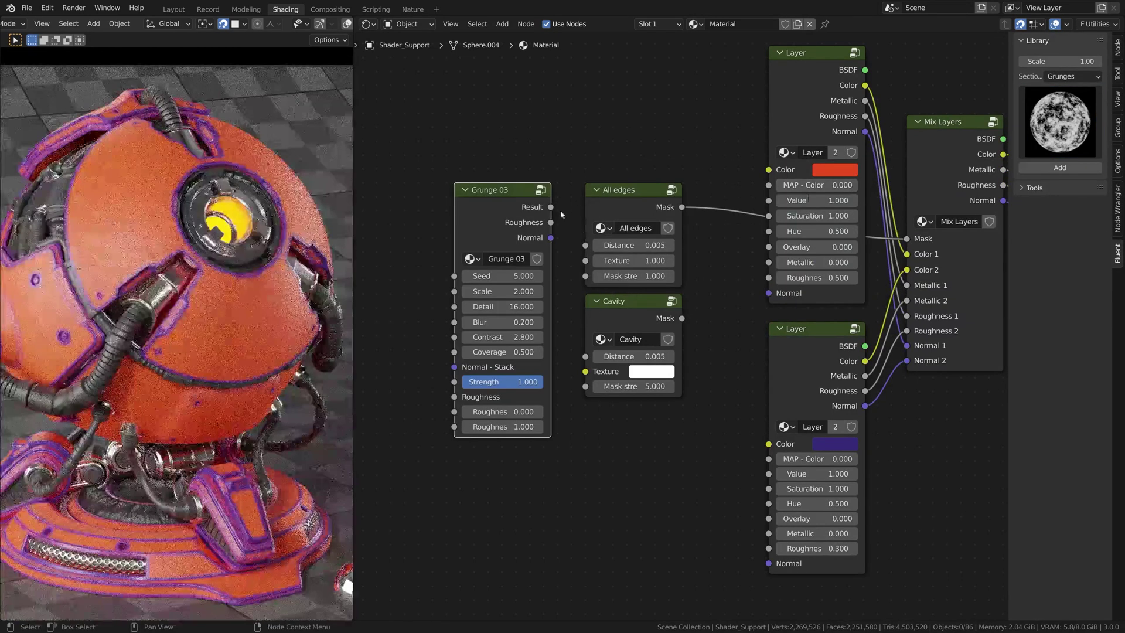
drag(550, 206, 585, 260)
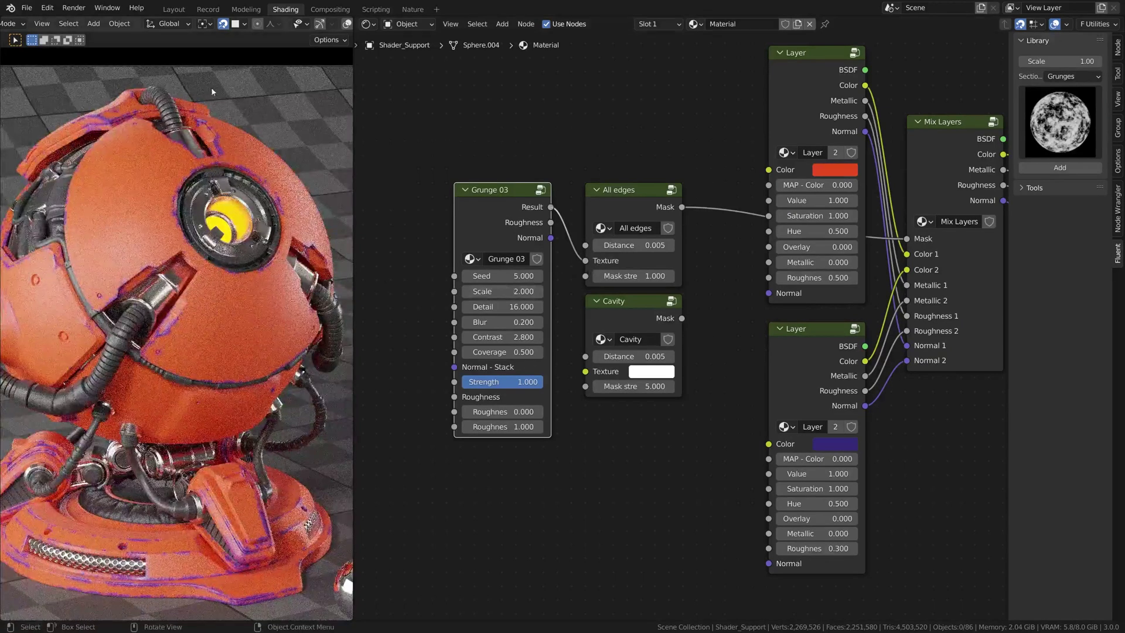
Inspect the worn edges around the robot's eye and set the Grunge 03 Scale to 1.
shift+middle_drag(272, 182, 209, 306)
scroll(209, 307, up, 6)
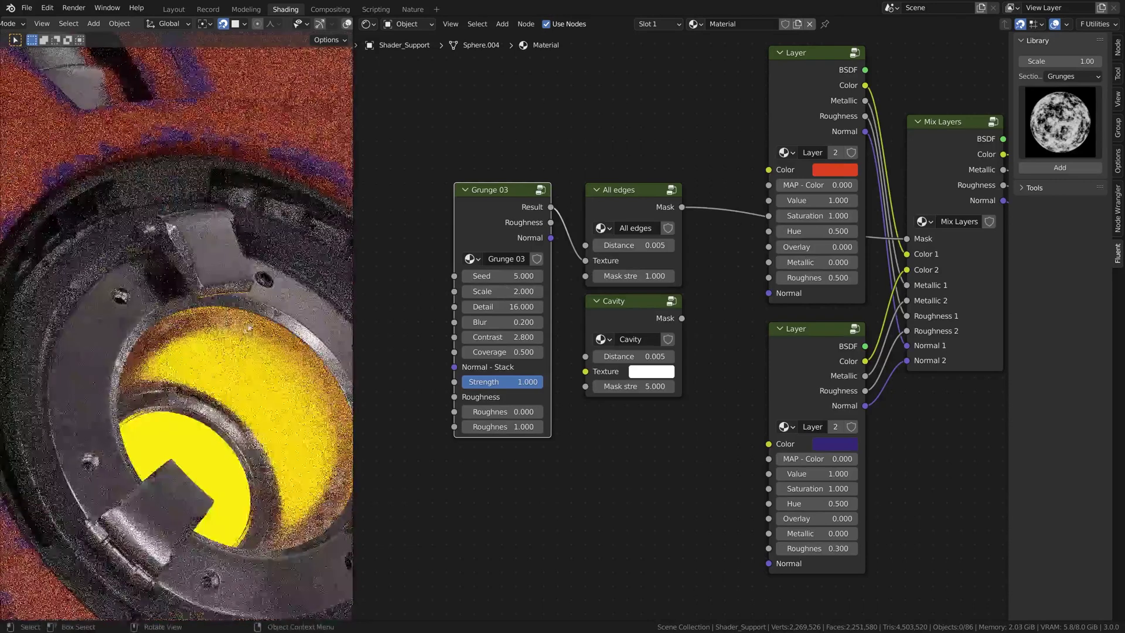
scroll(176, 264, down, 2)
shift+middle_drag(119, 216, 154, 229)
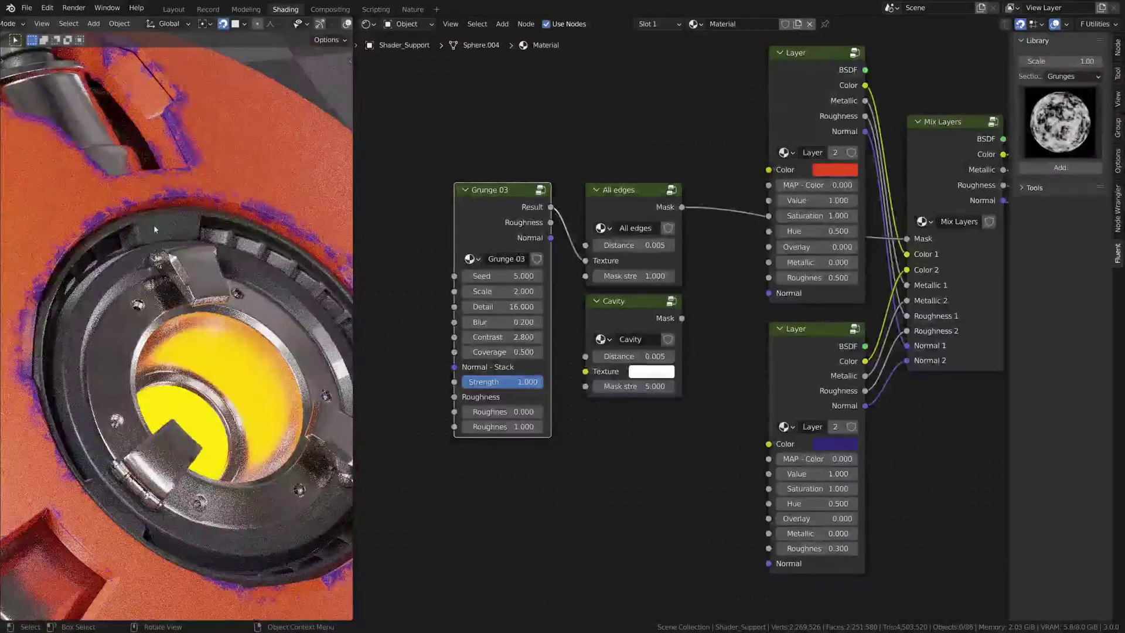
click(494, 293)
text(1)
key(Return)
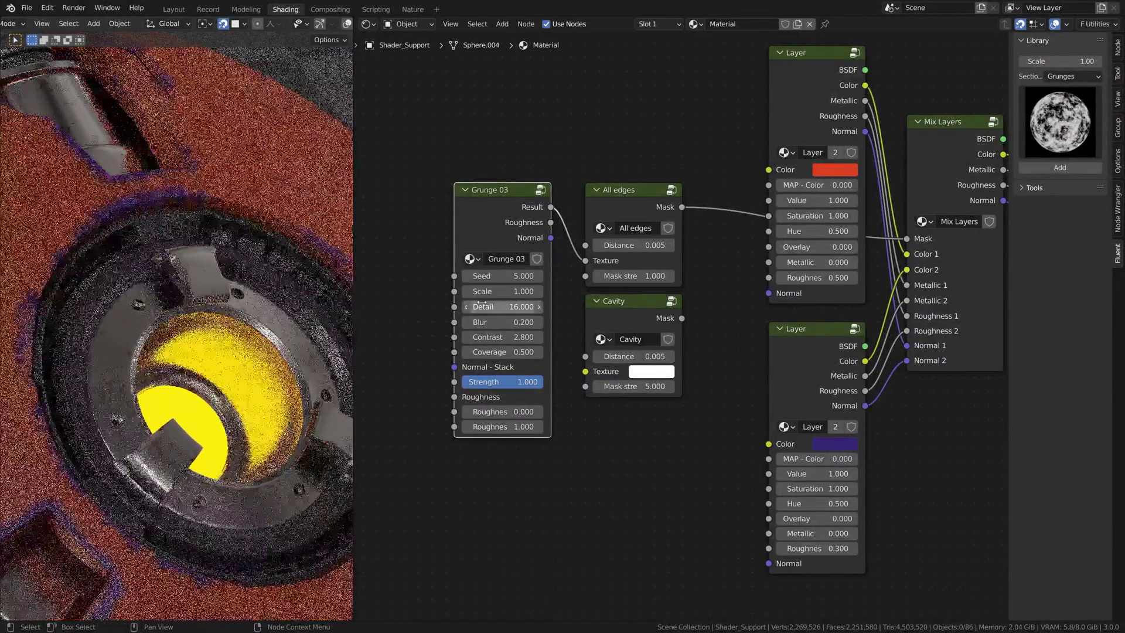
Increase the Grunge 03 Seed to 5.200 and check the edge wear on the whole robot.
click(539, 279)
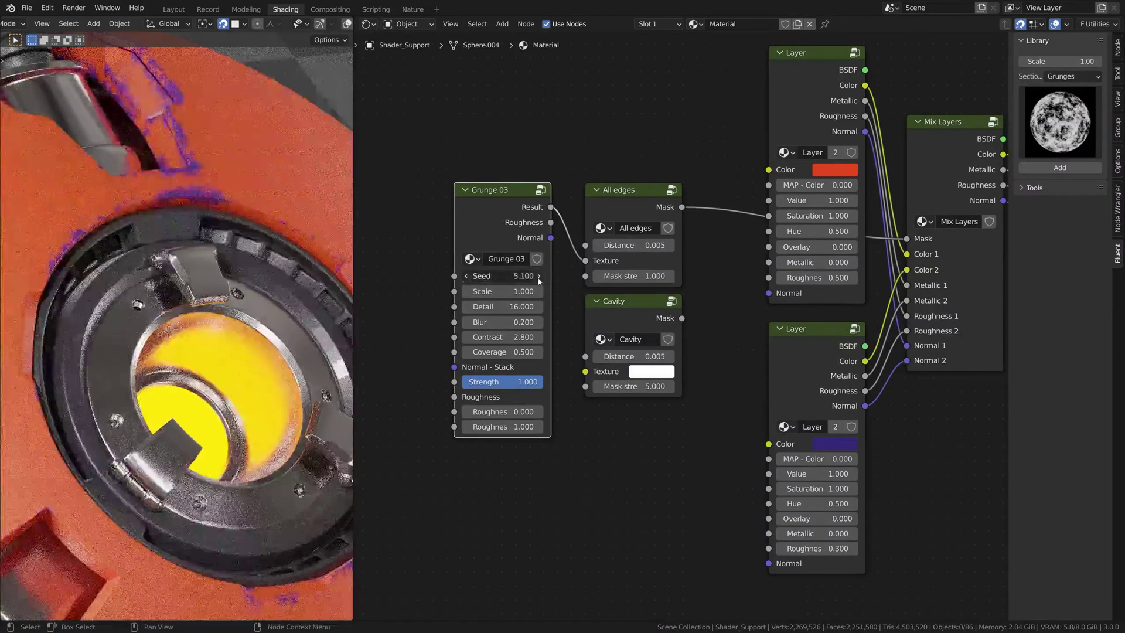
click(538, 279)
scroll(176, 328, down, 5)
scroll(176, 328, down, 5)
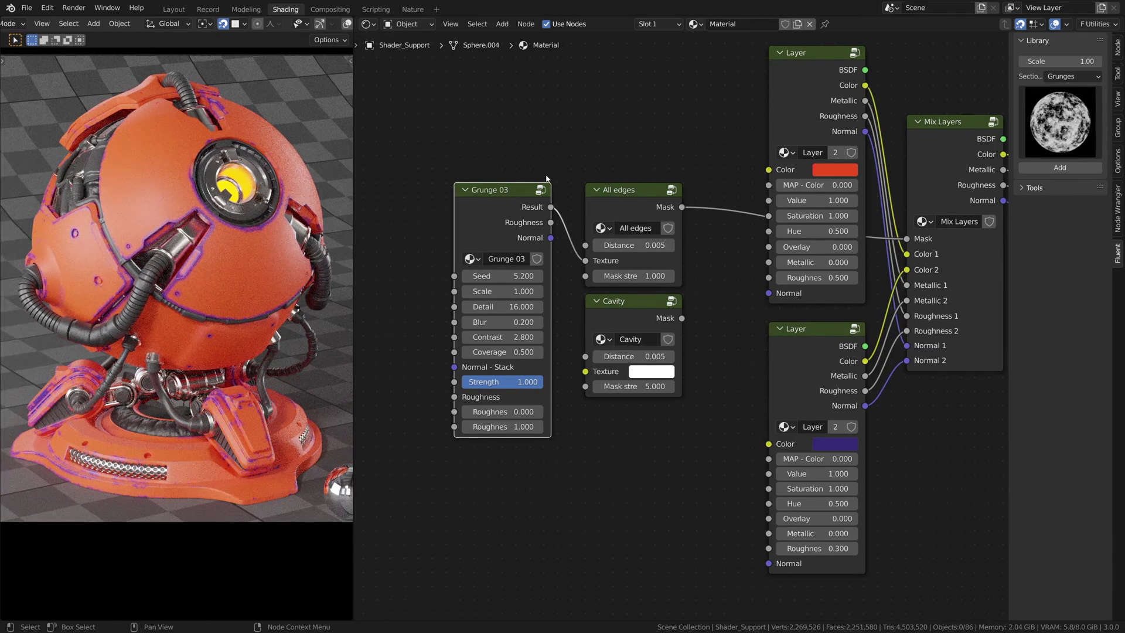
Replace the Grunge 03, All edges and Cavity nodes with a Directional mask feeding the Mask input of Mix Layers.
drag(496, 128, 631, 392)
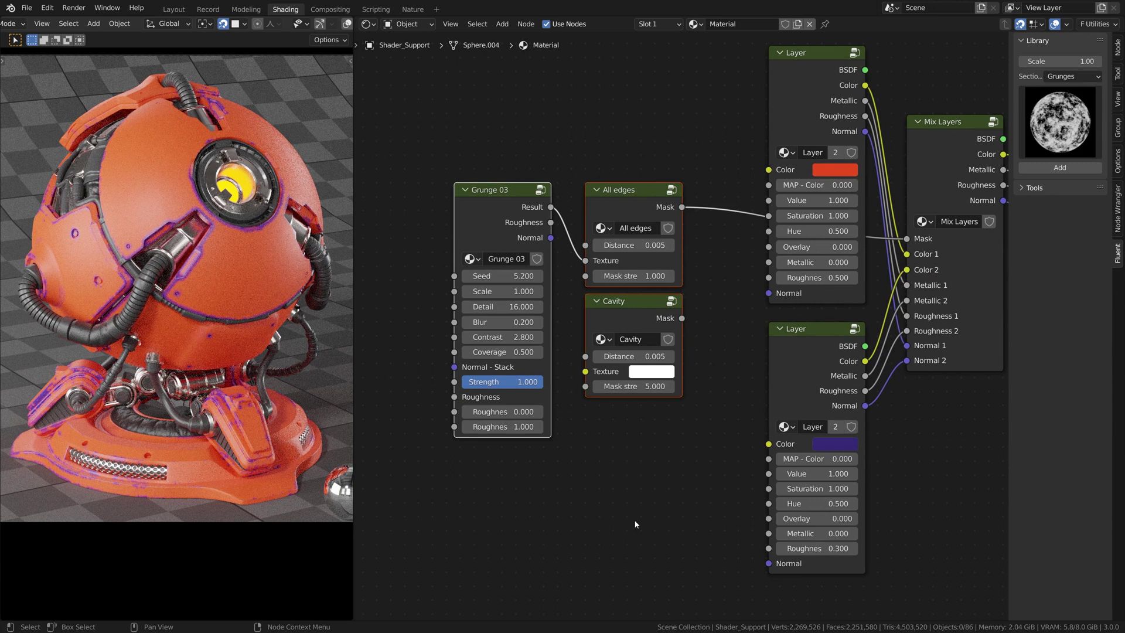
key(x)
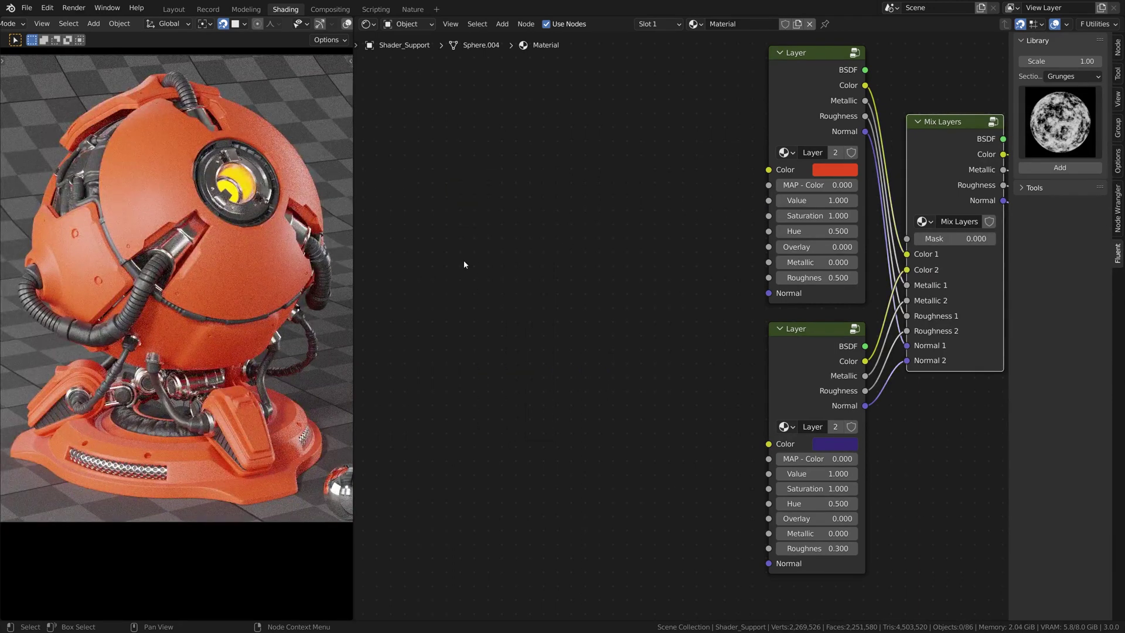
key(shift+f)
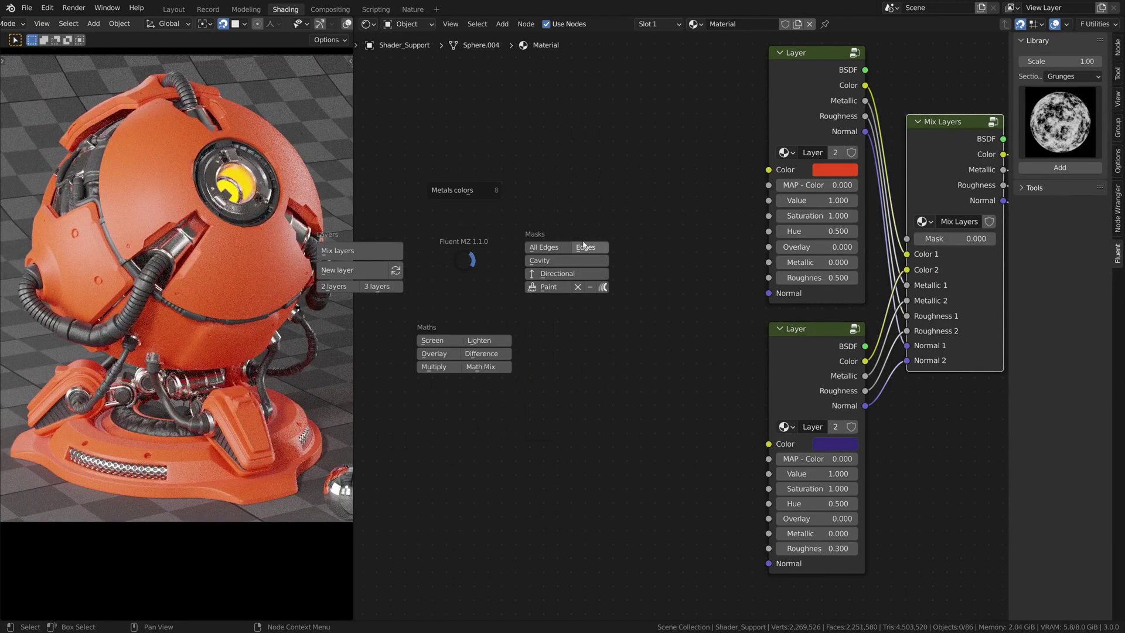
click(551, 274)
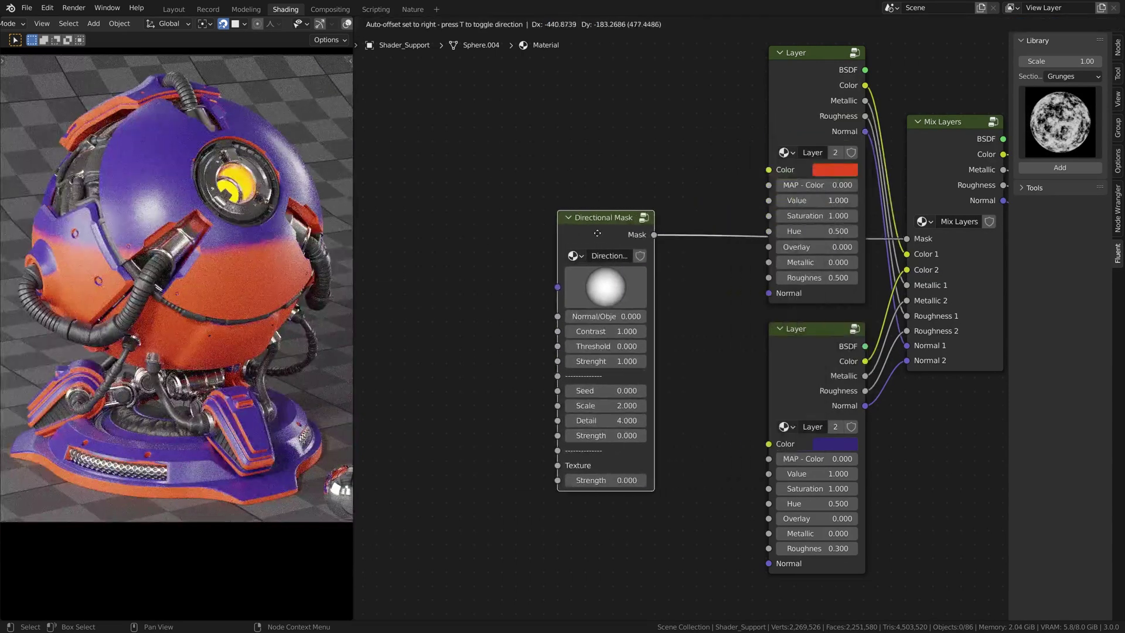
click(569, 247)
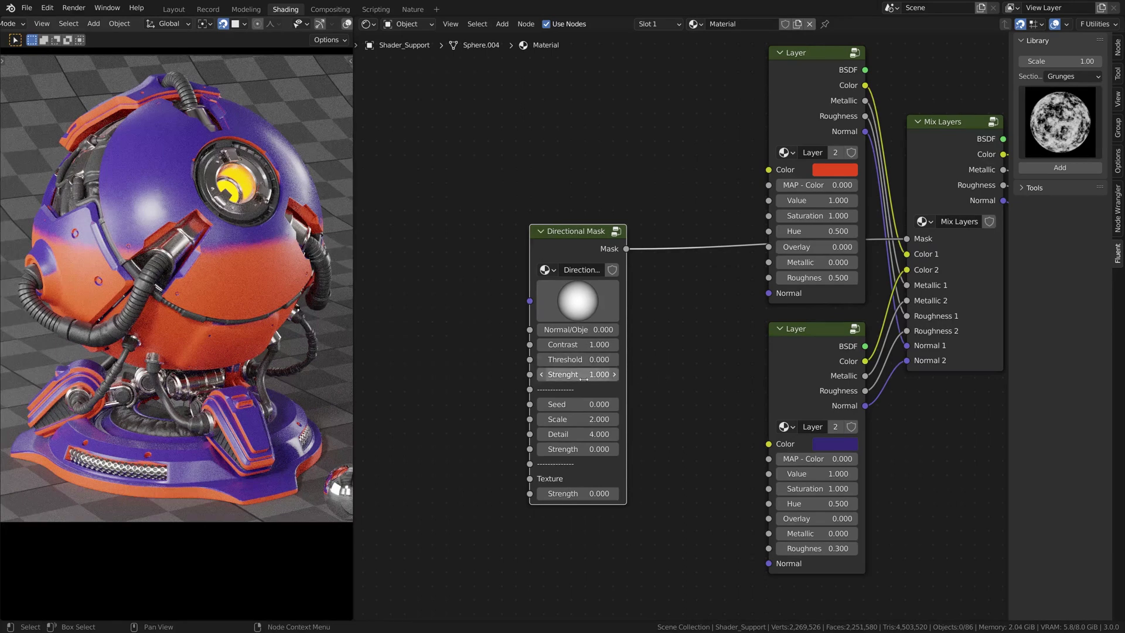
Set the Directional Mask's main Strenght to 3.000 and its Normal/Object value to 1.000.
ctrl+drag(623, 374, 598, 374)
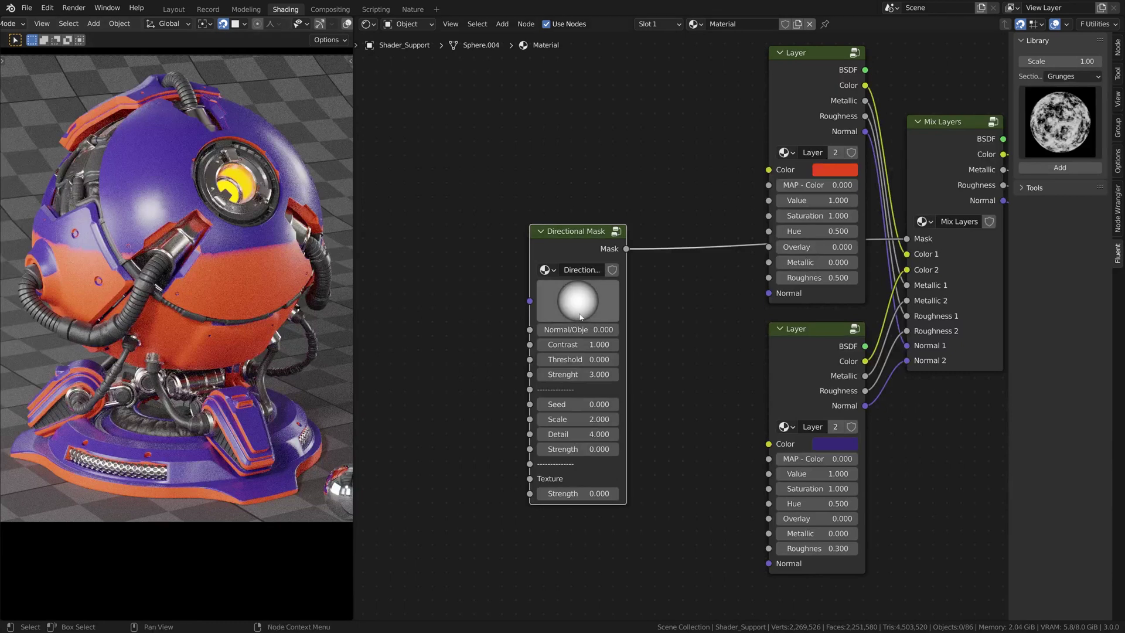
drag(583, 332, 537, 329)
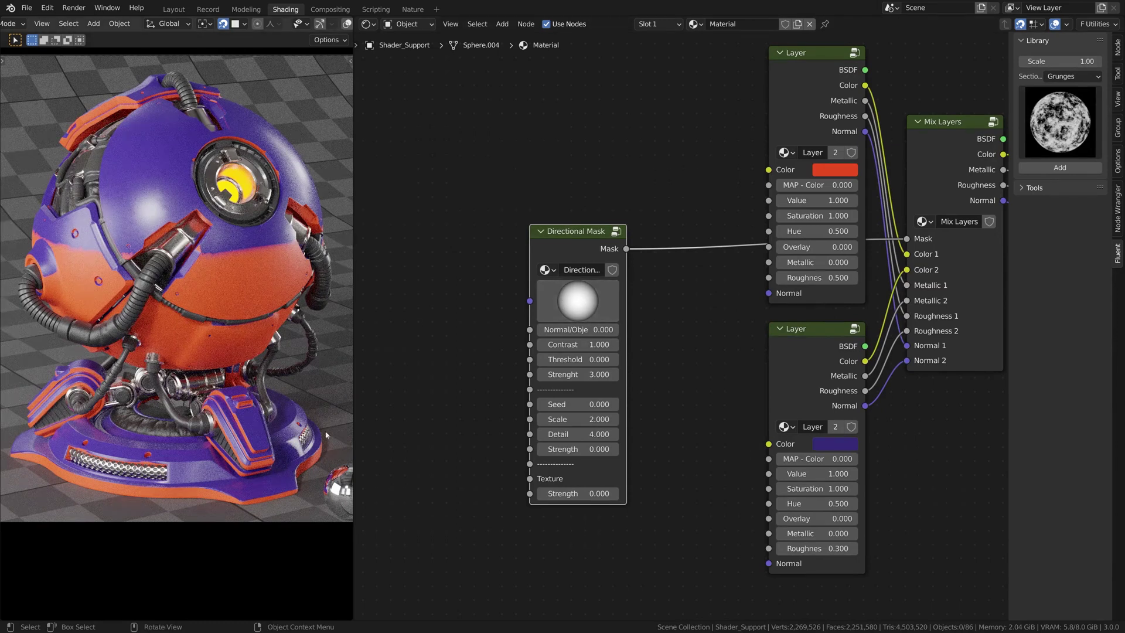
drag(557, 329, 618, 329)
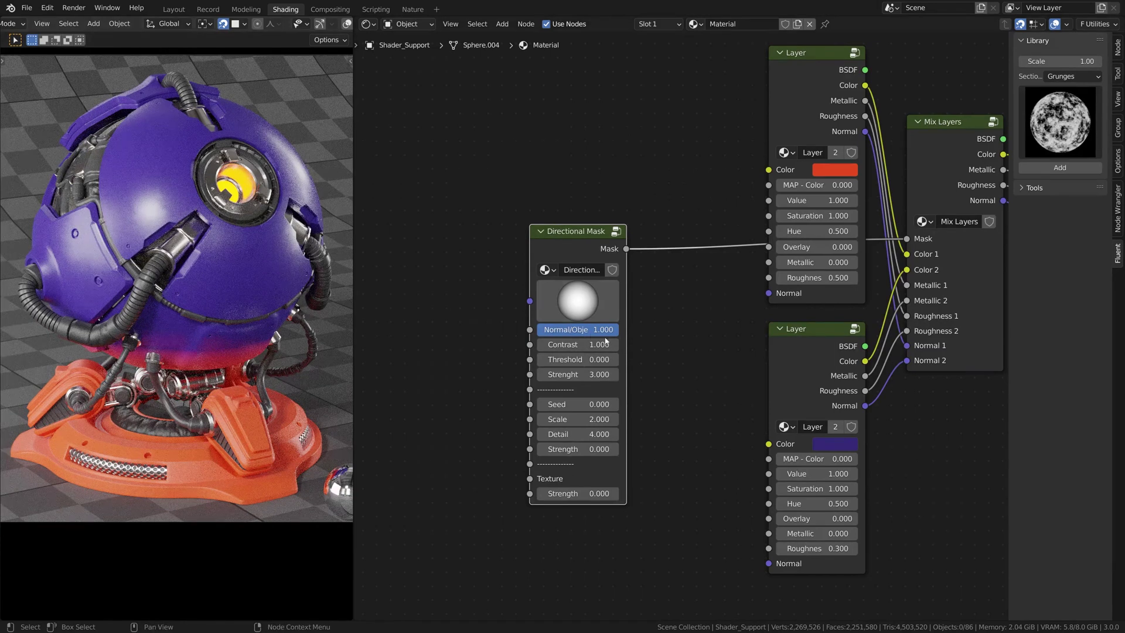
Set the Directional Mask's Contrast to 31.000 and main Strenght to 1.400, and check the colour border around the robot.
mouse_move(603, 331)
mouse_down()
mouse_move(539, 330)
mouse_move(609, 329)
mouse_up()
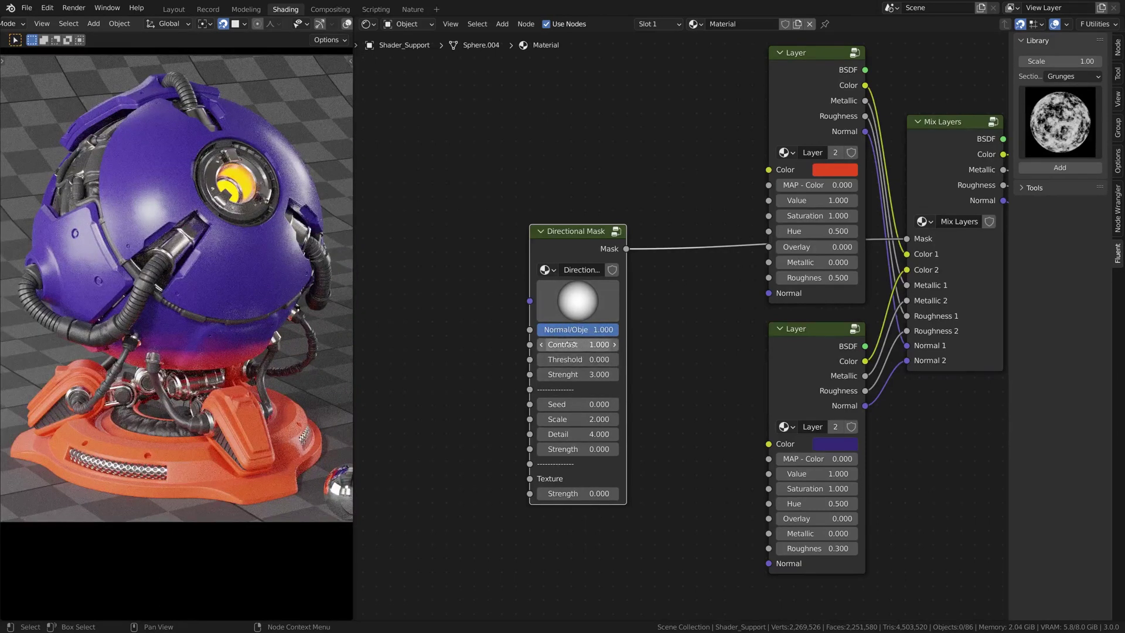
mouse_move(579, 345)
mouse_down()
mouse_move(598, 345)
mouse_move(551, 375)
mouse_move(591, 374)
mouse_move(599, 360)
mouse_move(588, 359)
mouse_up()
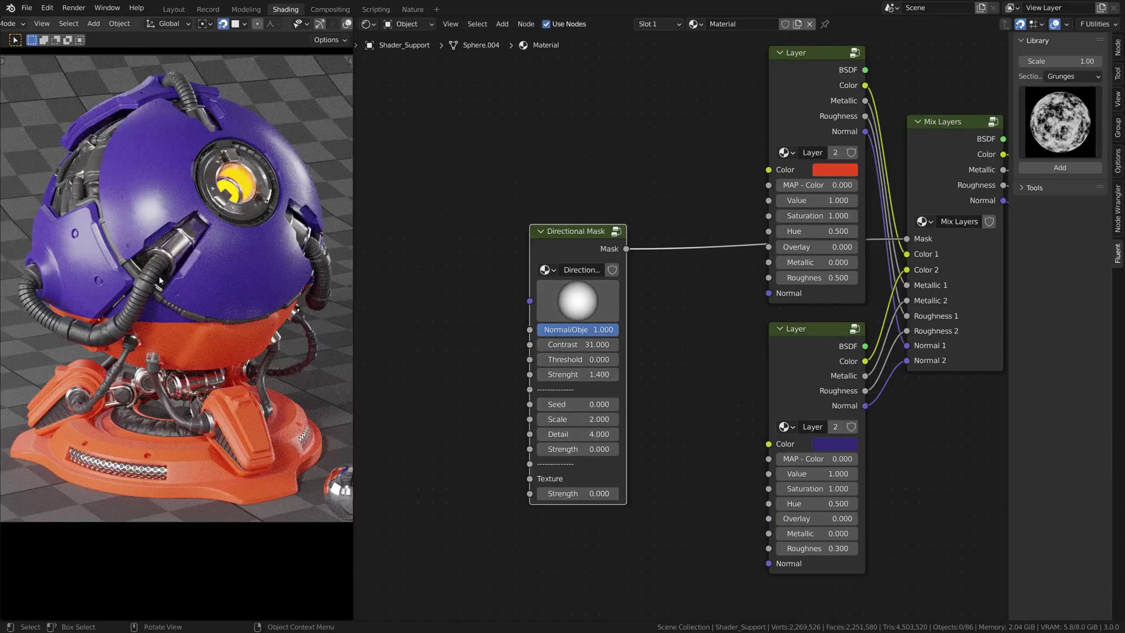
middle_drag(161, 279, 297, 316)
scroll(297, 315, up, 5)
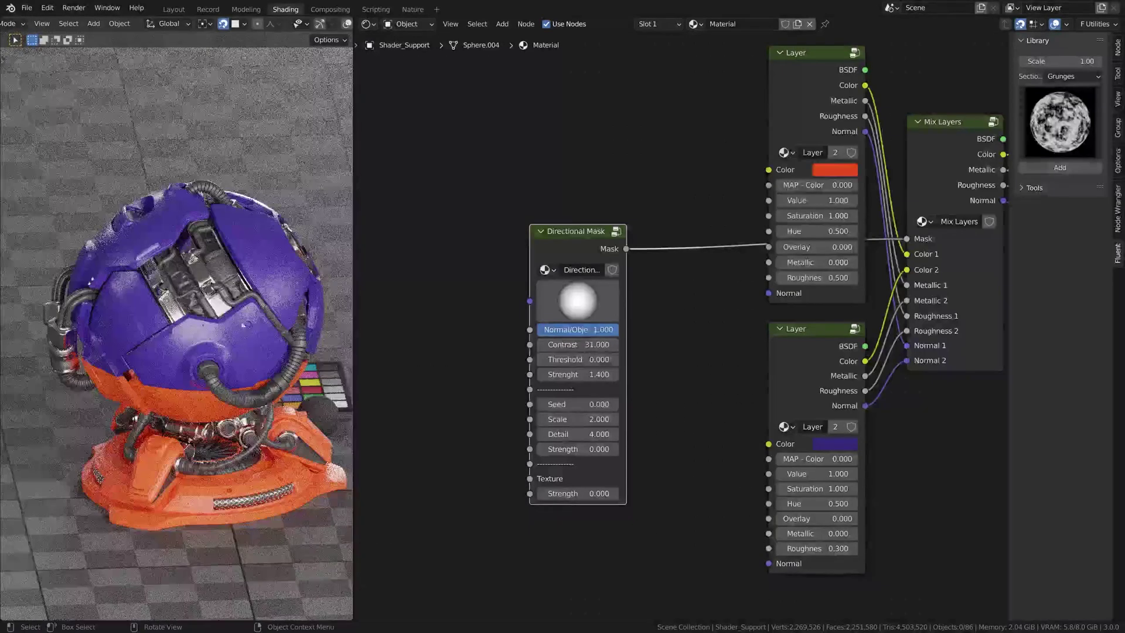
middle_drag(227, 353, 219, 315)
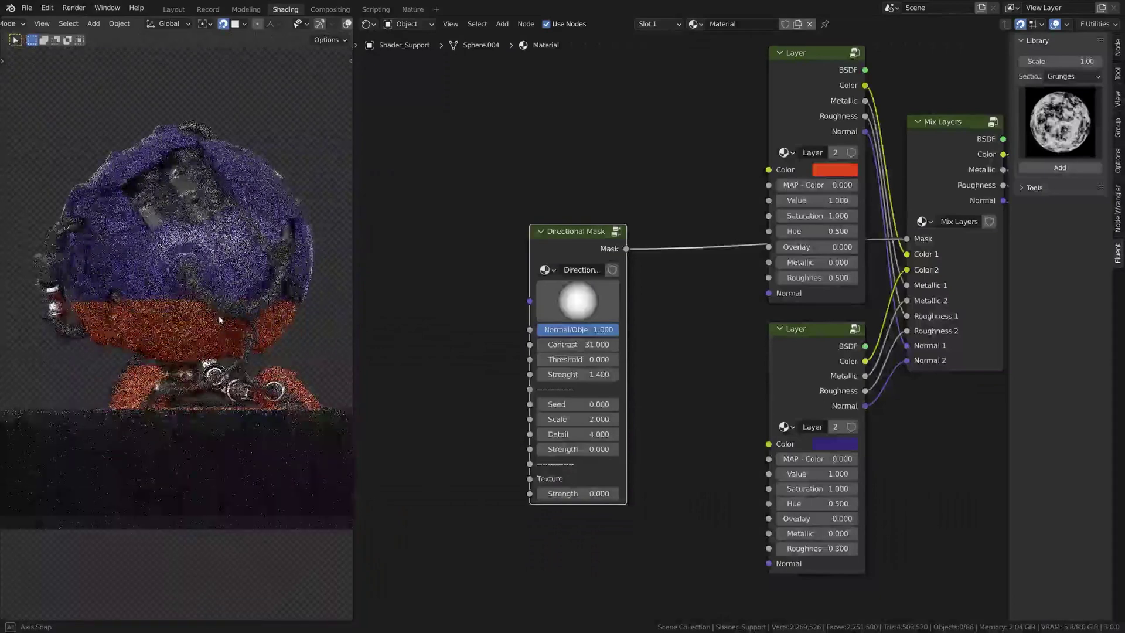
Try several orientations of the Directional Mask's direction sphere, checking the robot, and finish with the purple layer on its upper half.
mouse_move(582, 291)
mouse_down()
mouse_move(571, 299)
mouse_move(611, 333)
mouse_up()
mouse_move(223, 258)
middle_down()
mouse_move(218, 346)
mouse_move(226, 258)
middle_up()
middle_drag(211, 328, 210, 288)
scroll(210, 289, down, 2)
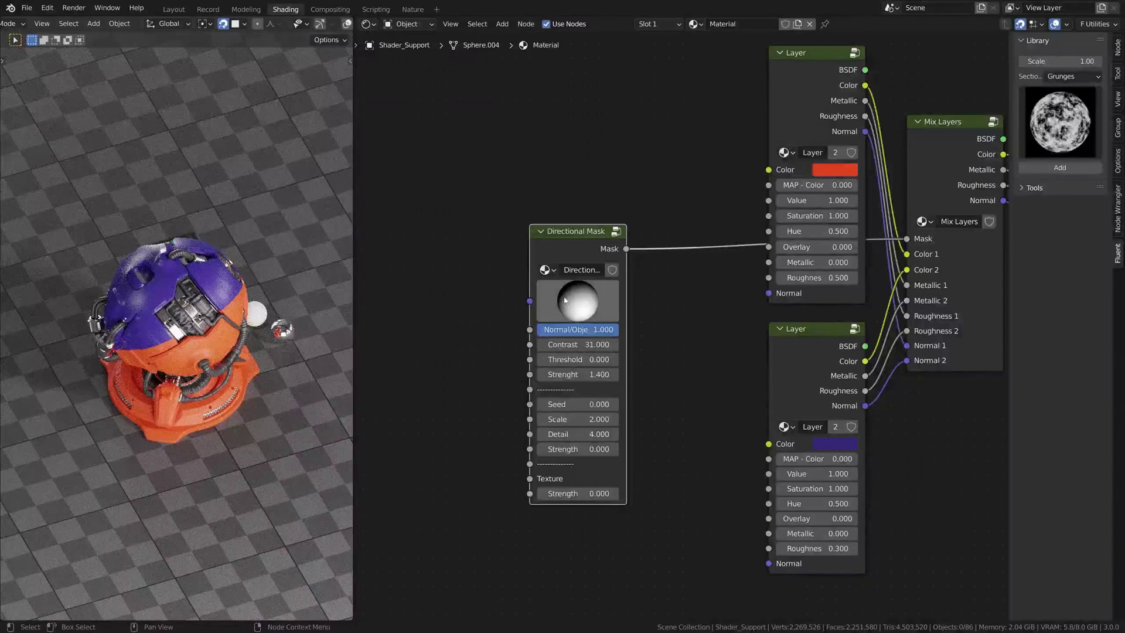
drag(562, 293, 502, 322)
middle_drag(246, 317, 272, 283)
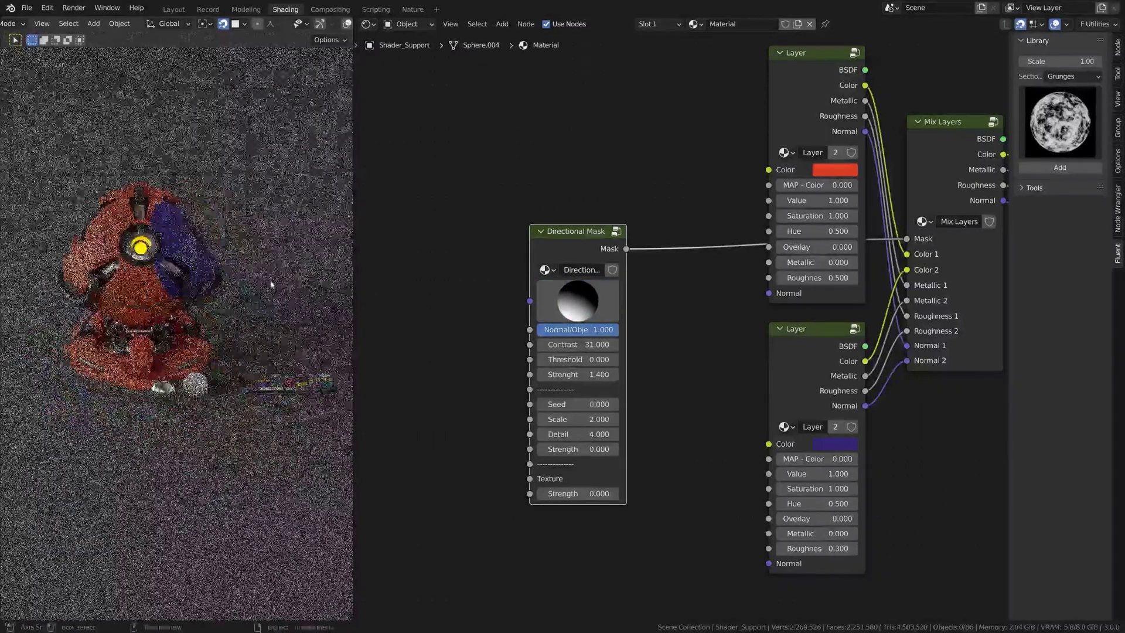
mouse_move(586, 304)
mouse_down()
mouse_move(568, 281)
mouse_move(577, 299)
mouse_move(608, 298)
mouse_move(588, 296)
mouse_up()
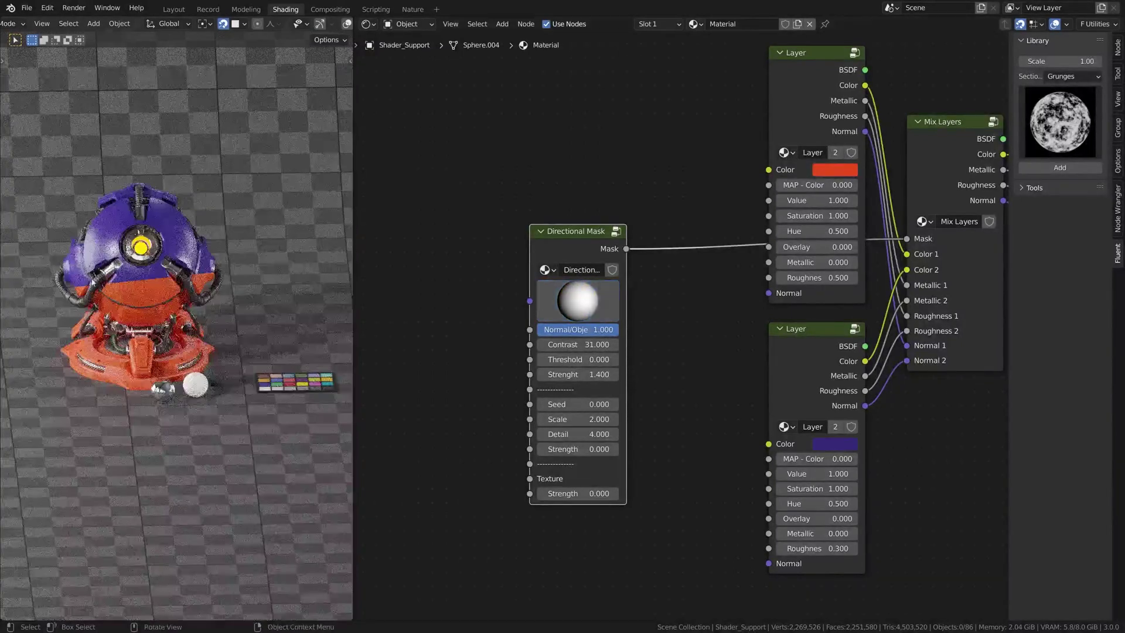
middle_drag(146, 251, 211, 281)
scroll(193, 299, up, 5)
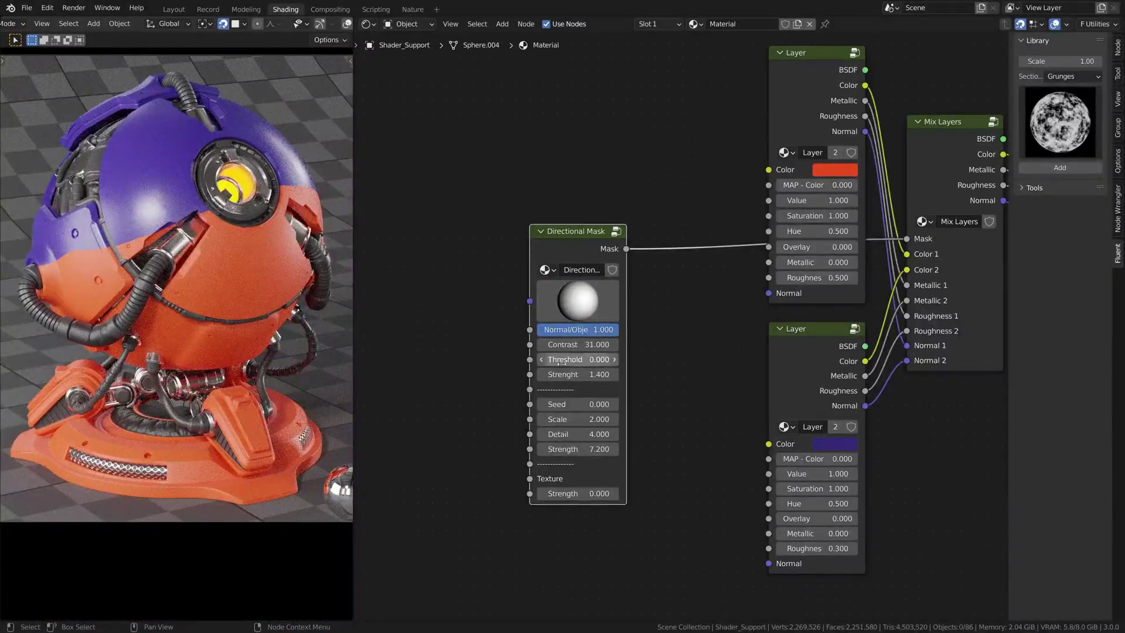
Soften the Directional Mask with Contrast 0.600 and main Strenght 1.300, and set its noise Strength to 7.500.
drag(577, 374, 574, 344)
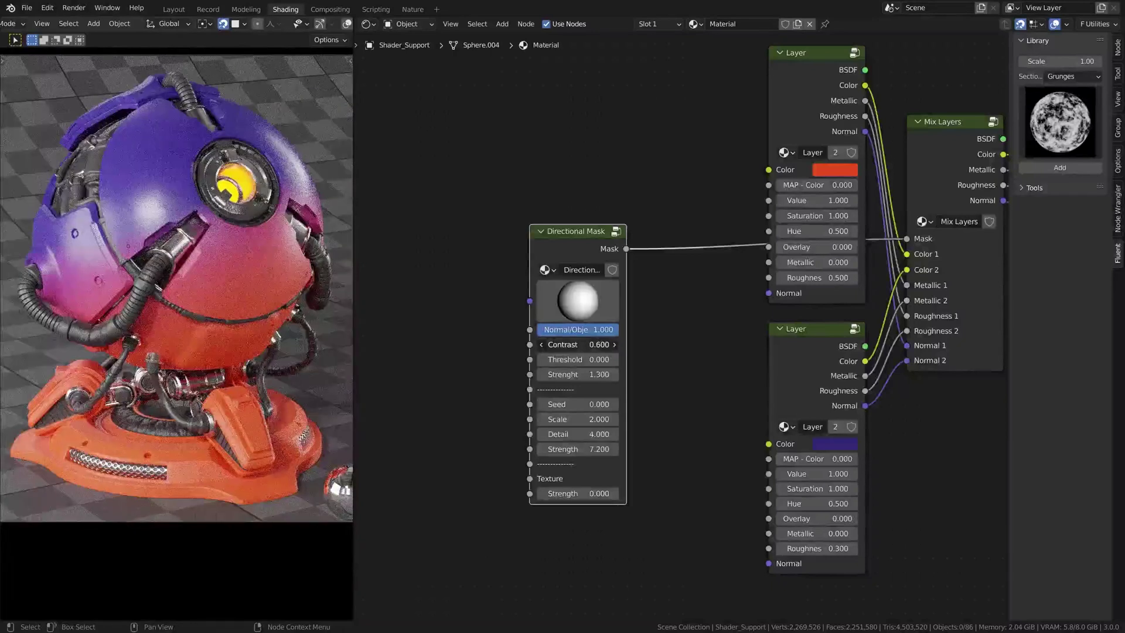
shift+middle_drag(196, 246, 226, 282)
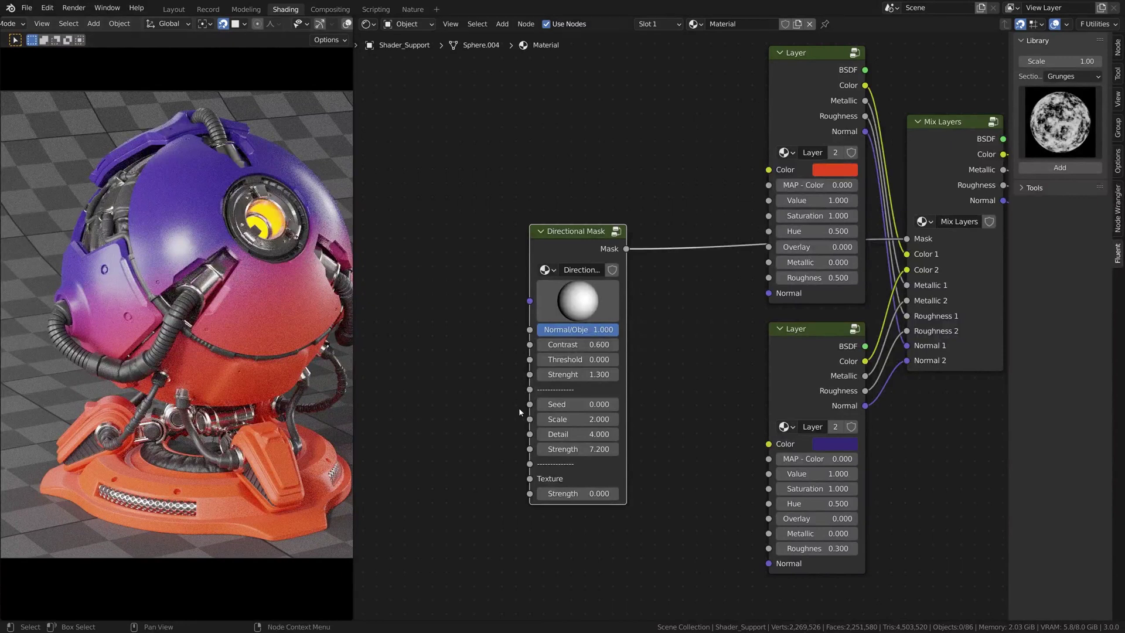
drag(580, 448, 565, 449)
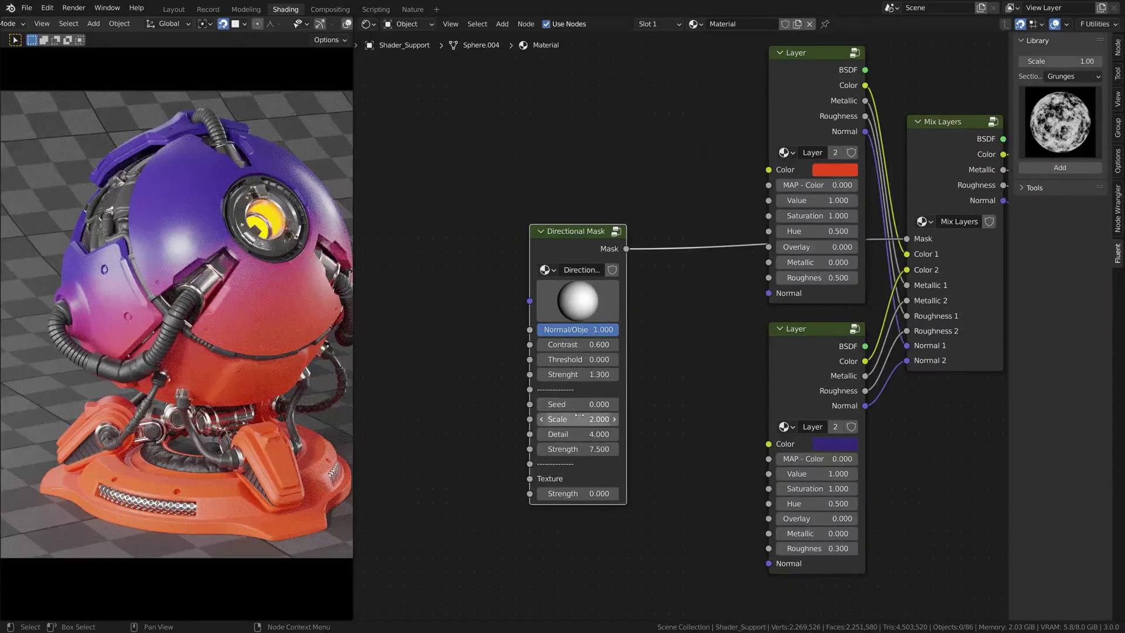
Set the Directional Mask's noise Seed to 0.400 and Scale to 4.800, and inspect the blend from several sides of the robot.
click(615, 404)
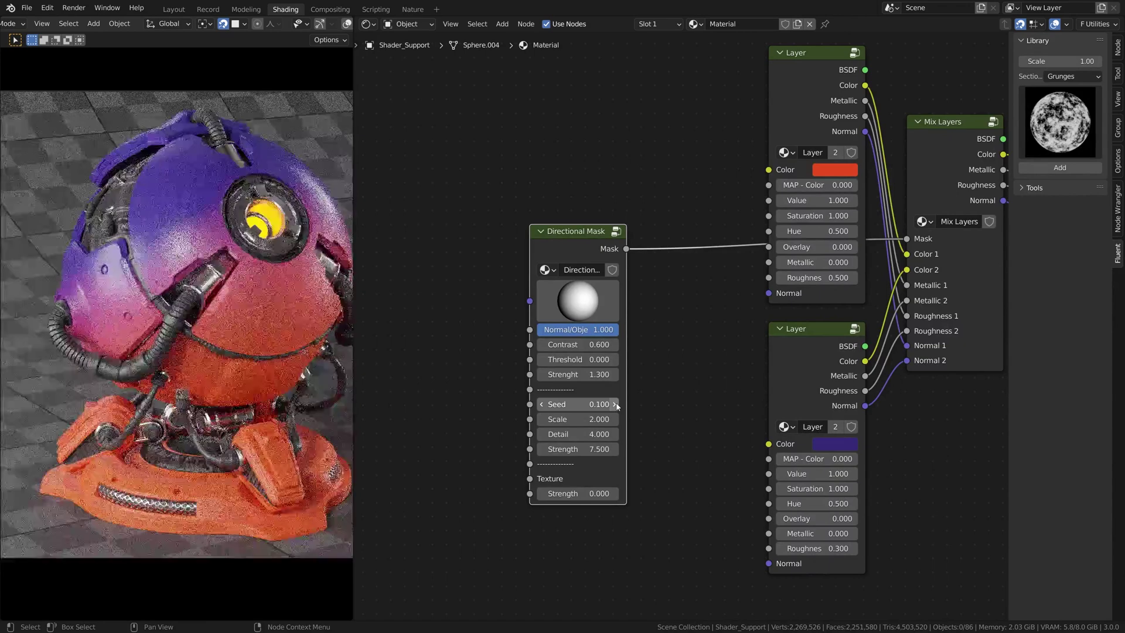
click(615, 404)
click(615, 404)
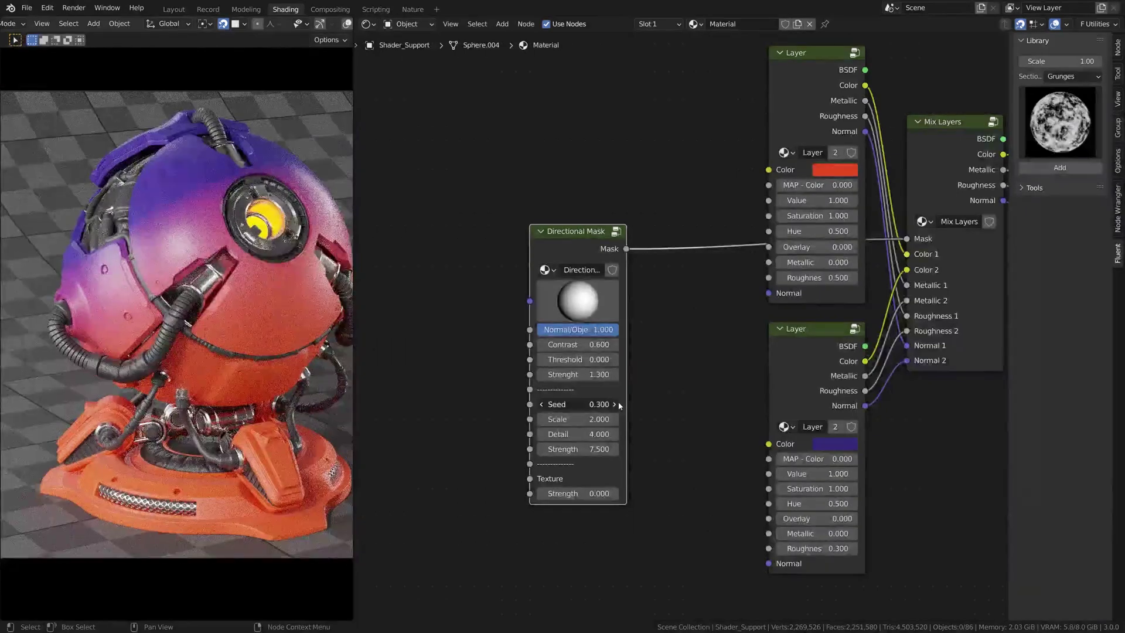
click(615, 405)
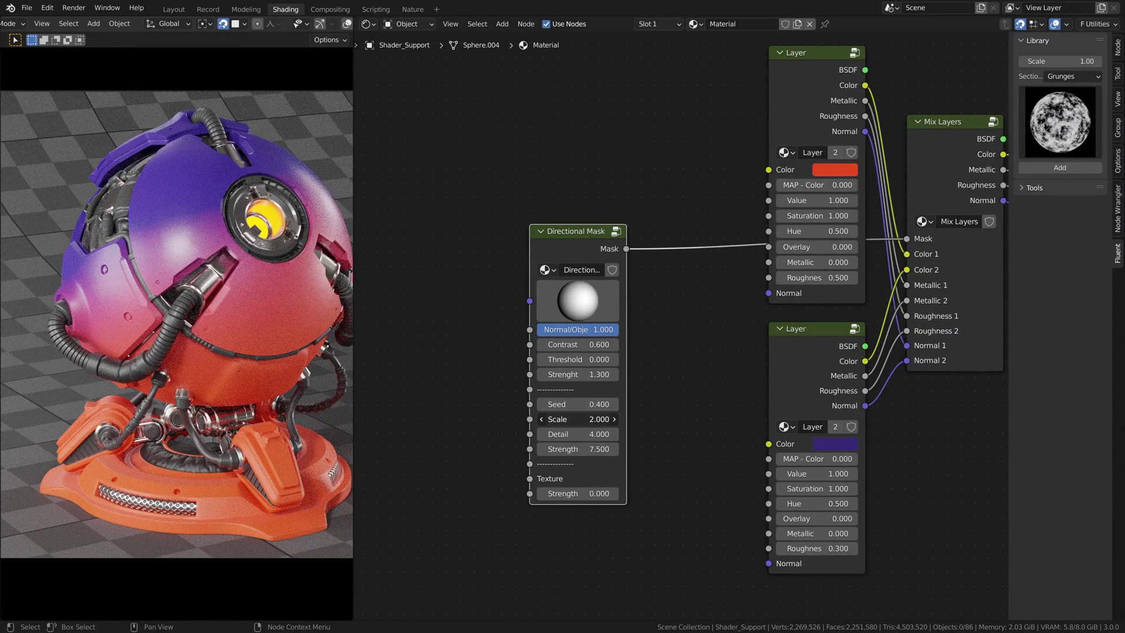
drag(577, 418, 615, 418)
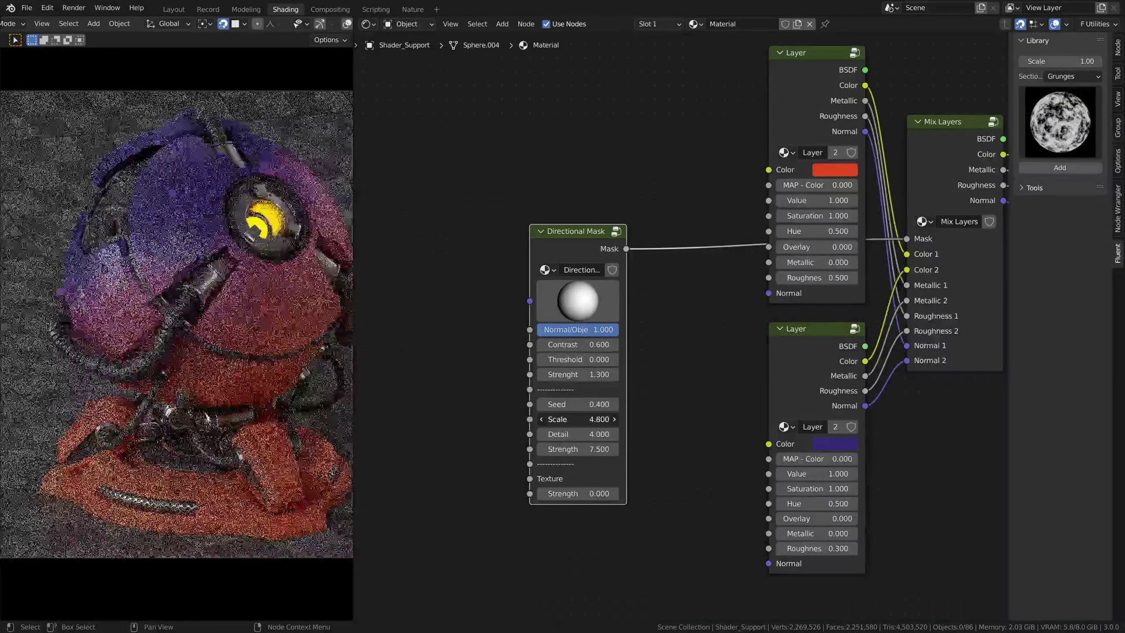
middle_drag(264, 308, 256, 307)
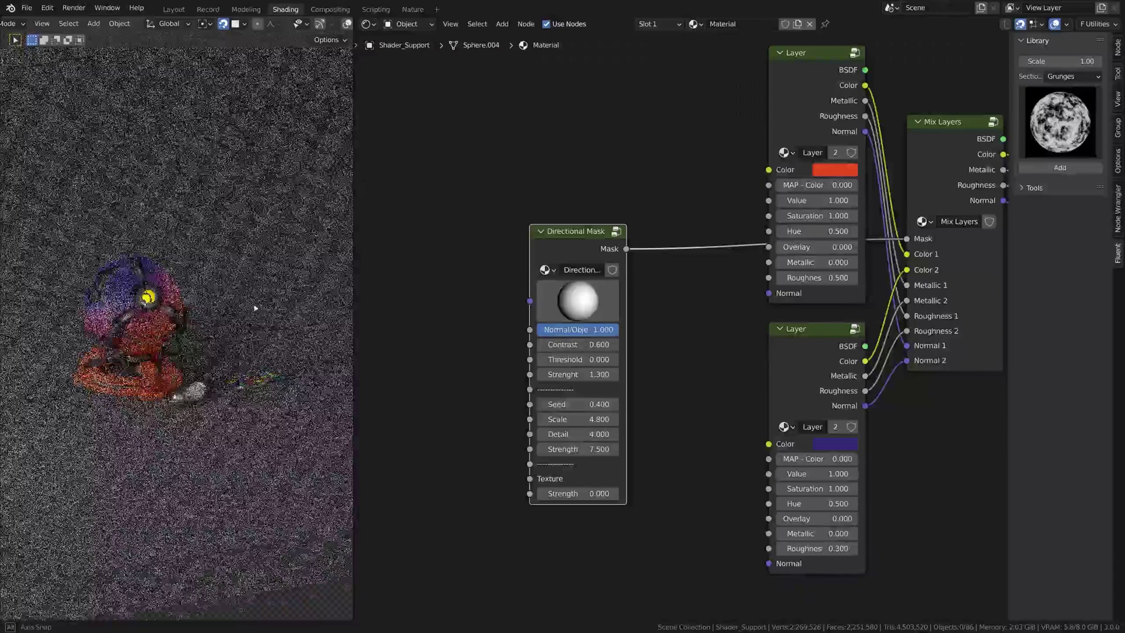
scroll(255, 307, up, 8)
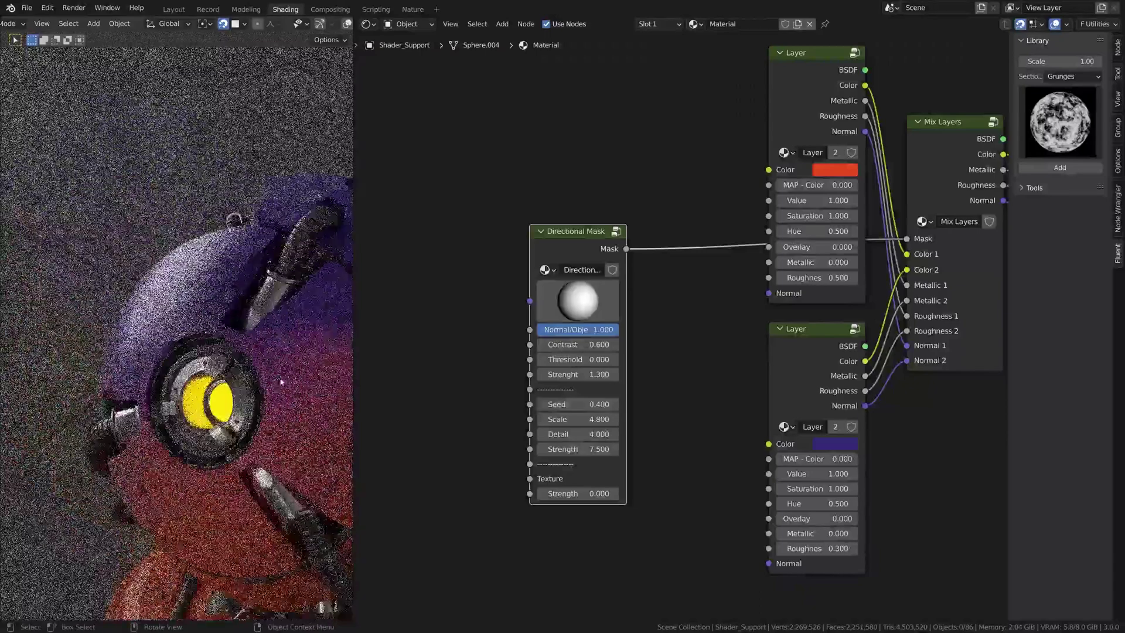
middle_drag(280, 383, 256, 300)
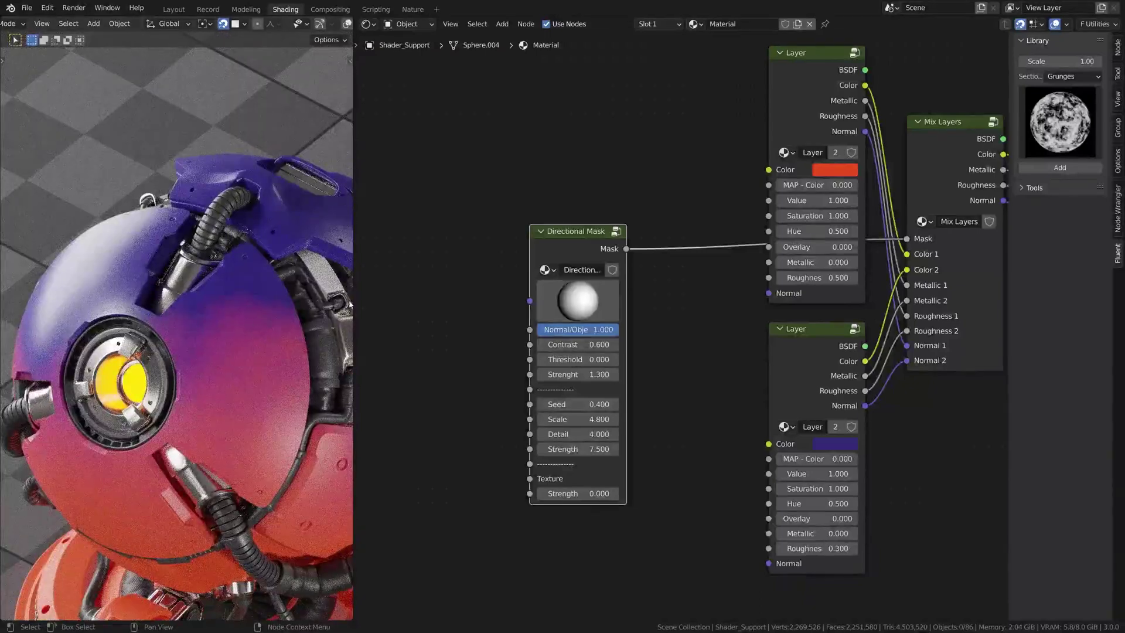
middle_drag(194, 328, 265, 154)
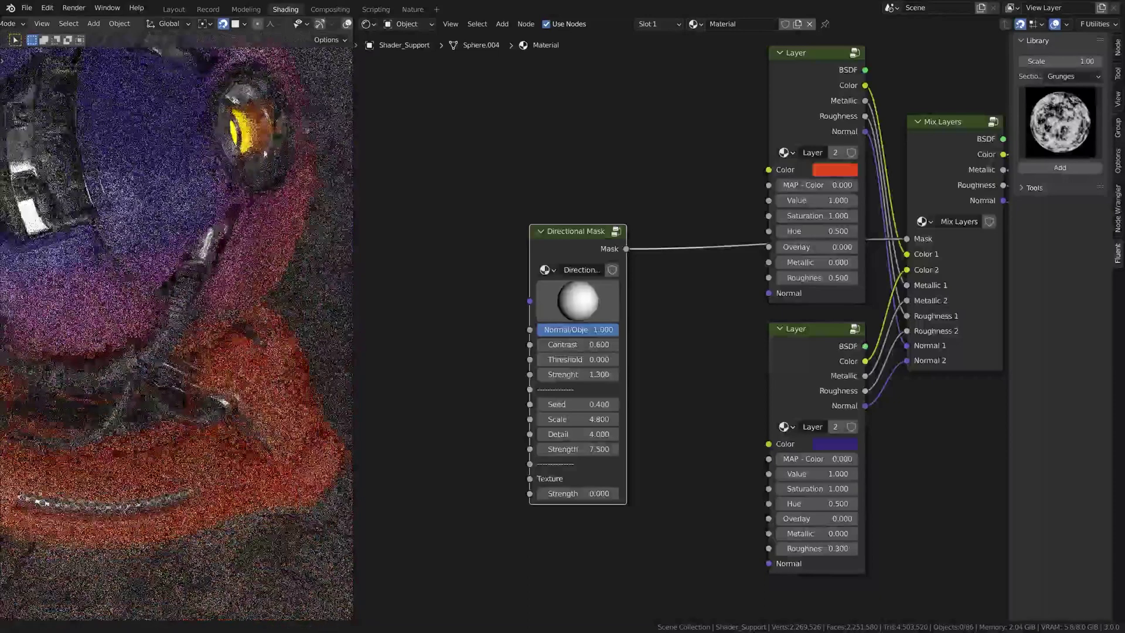
middle_drag(287, 264, 301, 223)
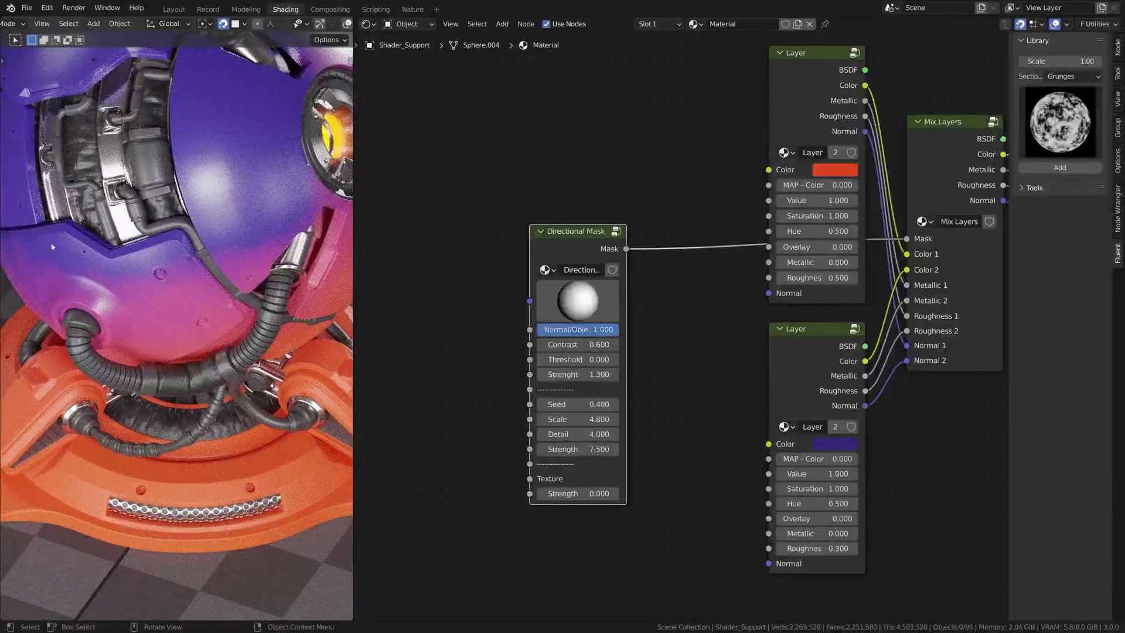
middle_drag(51, 247, 47, 198)
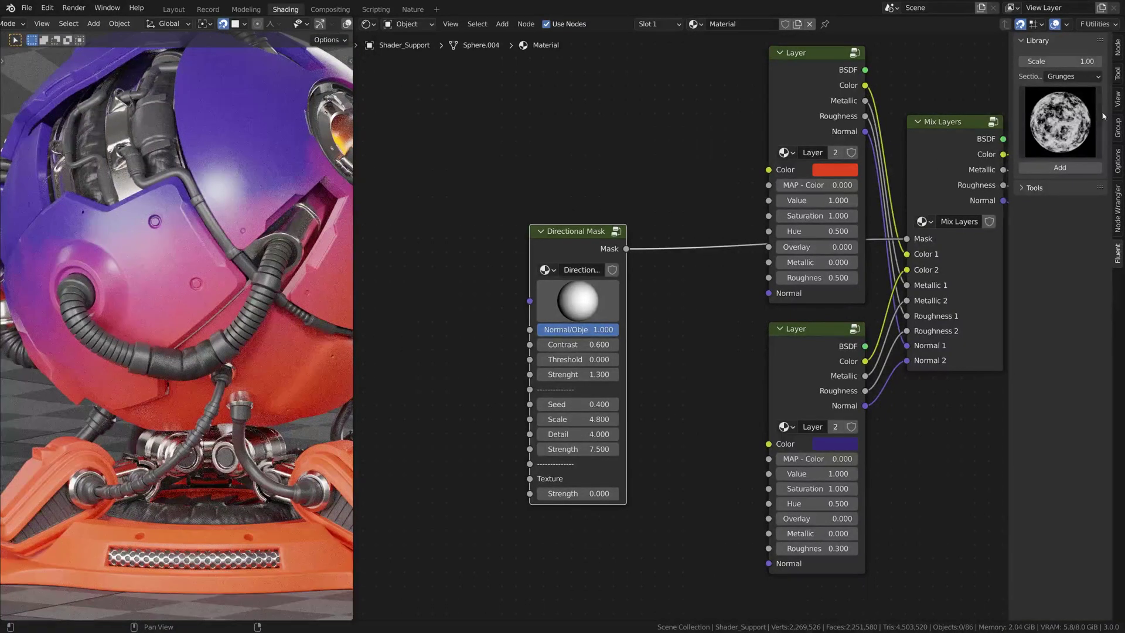
Add a Grunge 05 texture node beside the Directional Mask and link its Result to the mask's Texture input.
click(1072, 120)
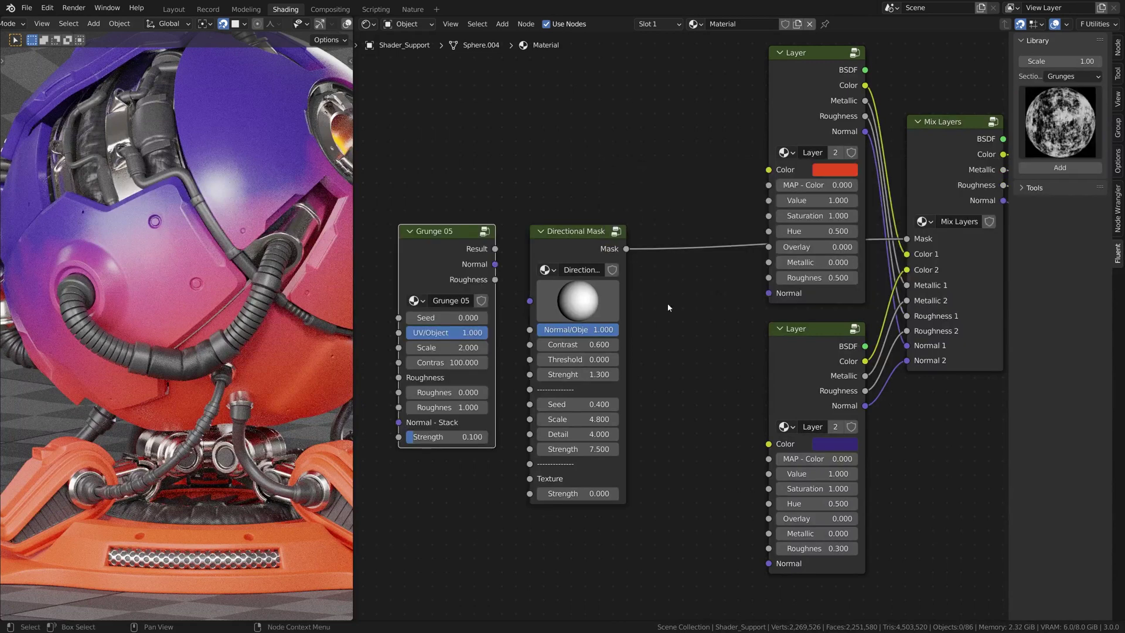
drag(494, 248, 529, 478)
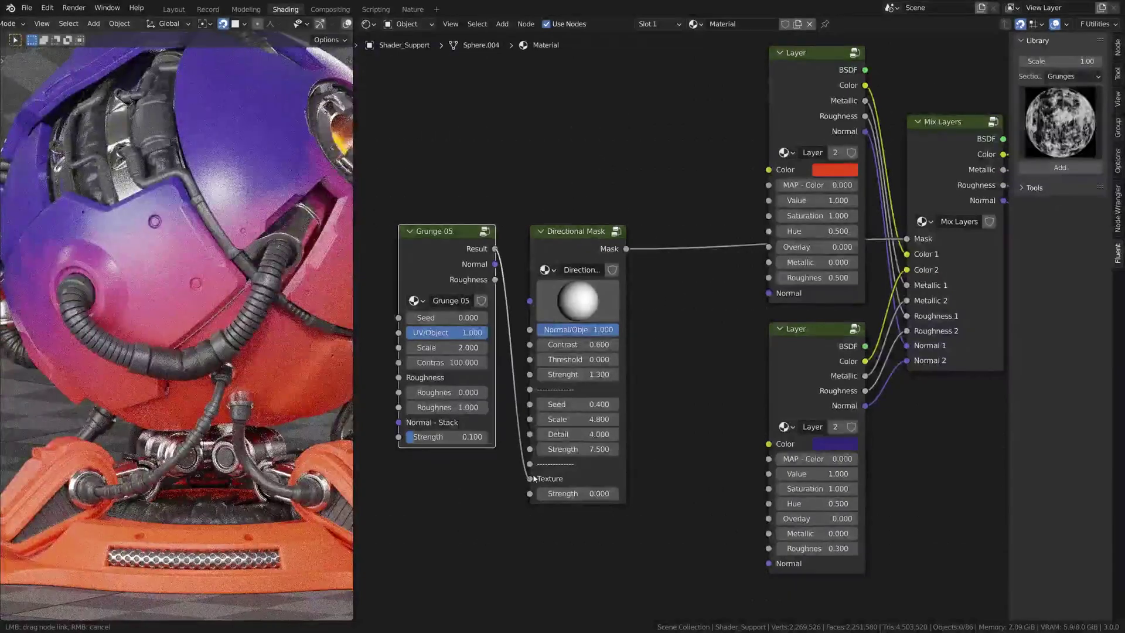
drag(427, 240, 403, 269)
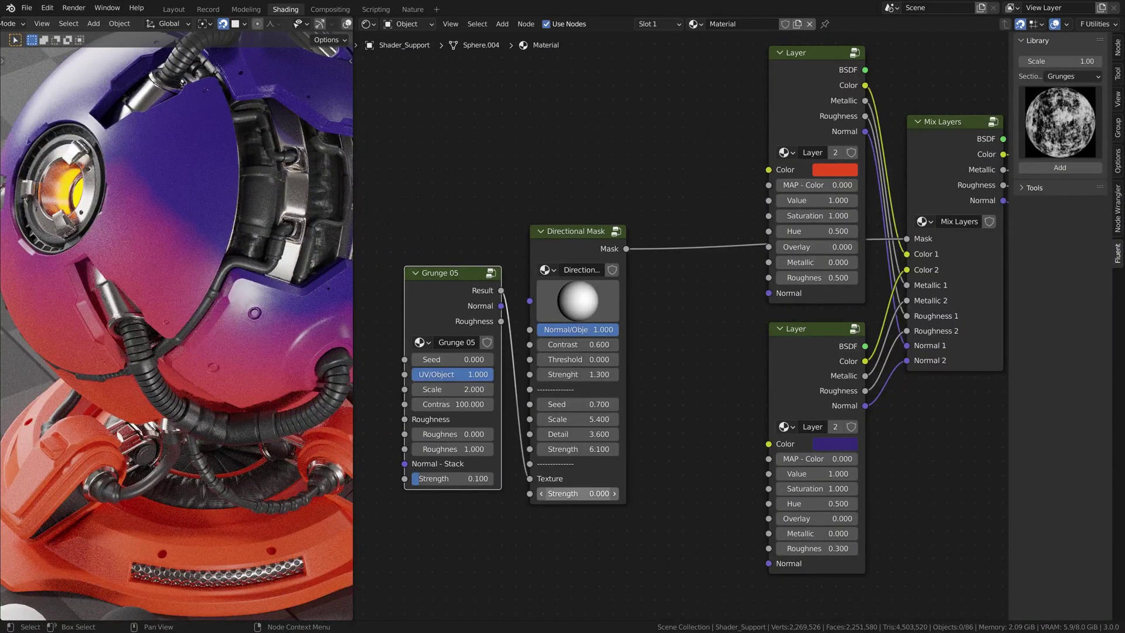
Set the Directional Mask's texture Strength to 3.000, checking the grunge effect from different sides of the robot.
drag(577, 493, 724, 494)
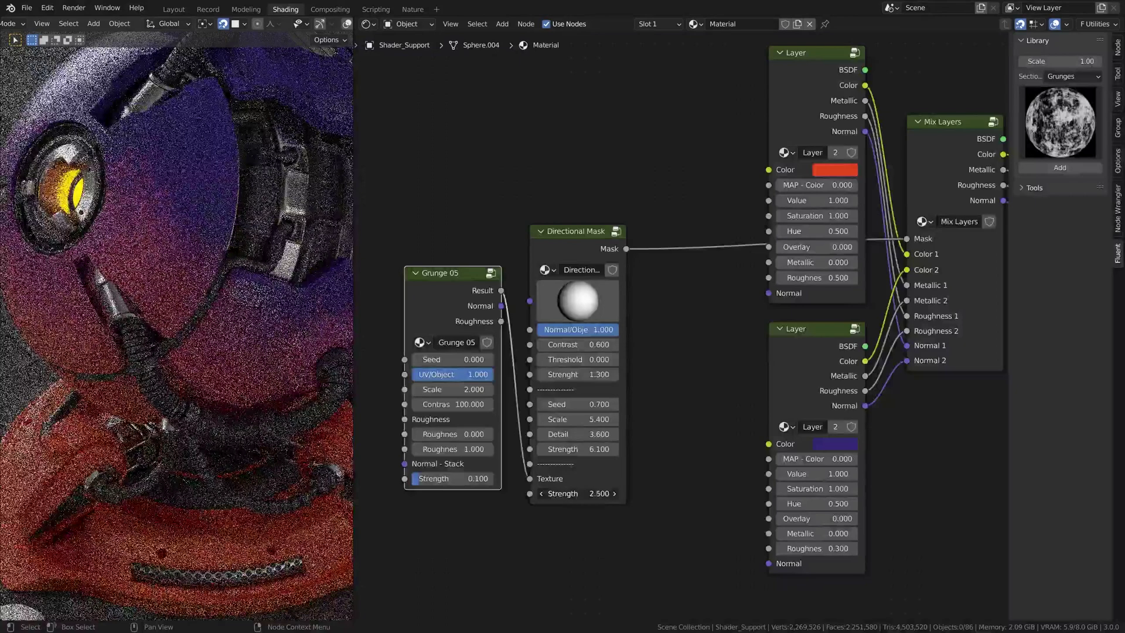
drag(447, 303, 441, 312)
middle_drag(268, 236, 242, 270)
scroll(252, 258, down, 2)
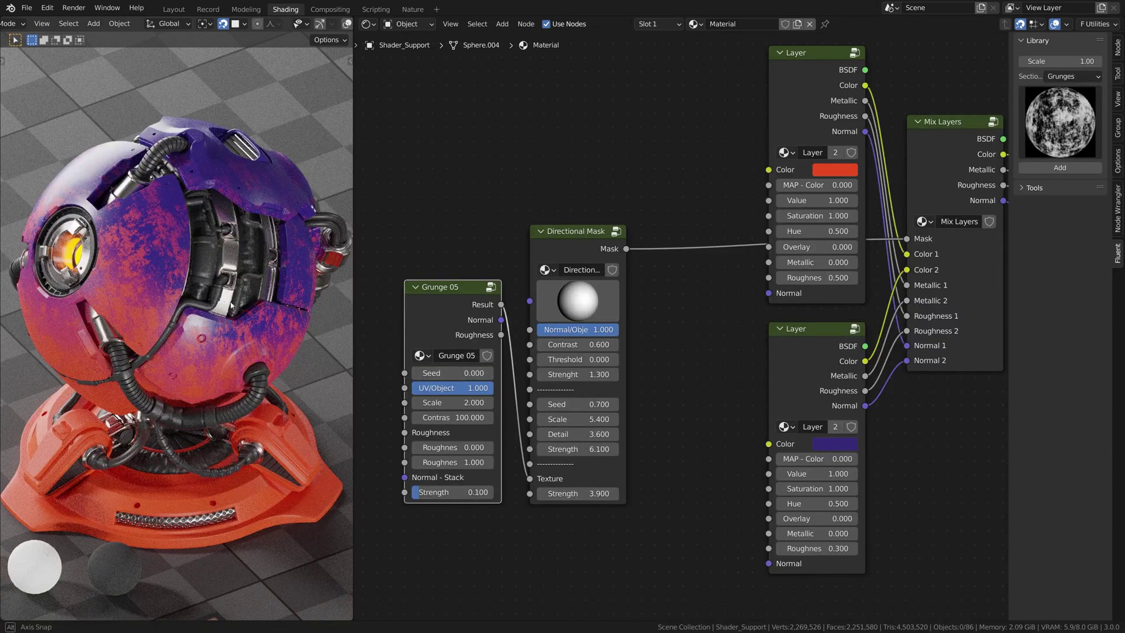
middle_drag(148, 281, 188, 209)
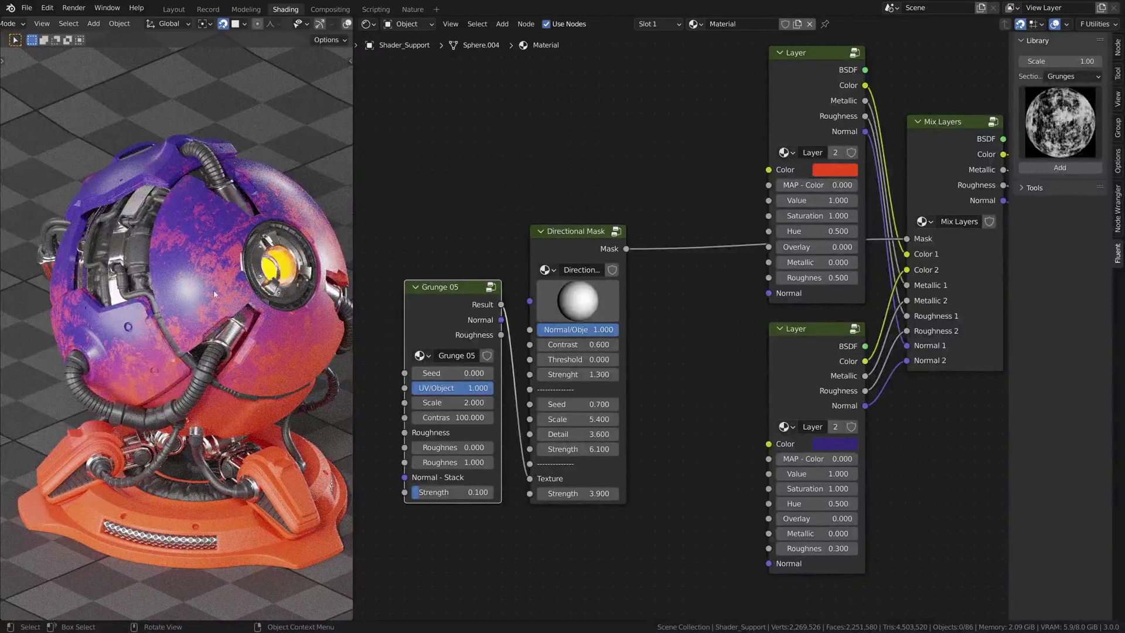
drag(580, 493, 527, 493)
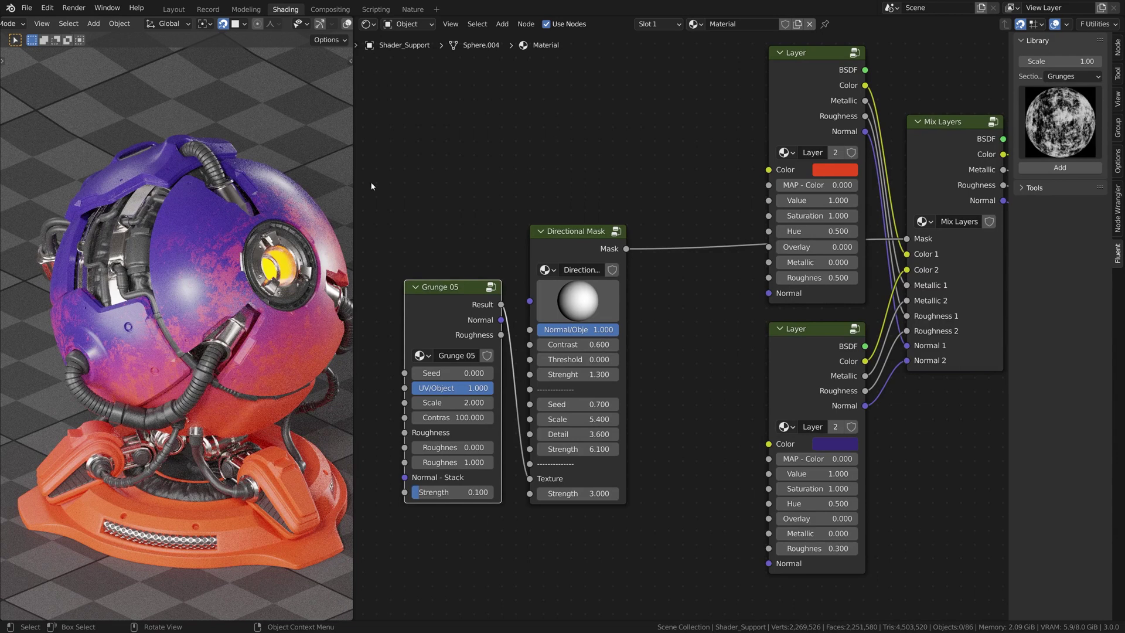
Replace the Grunge 05 and Directional Mask nodes with a Painted Mask feeding Mix Layers, placed in the empty area beside the layers.
drag(440, 166, 581, 526)
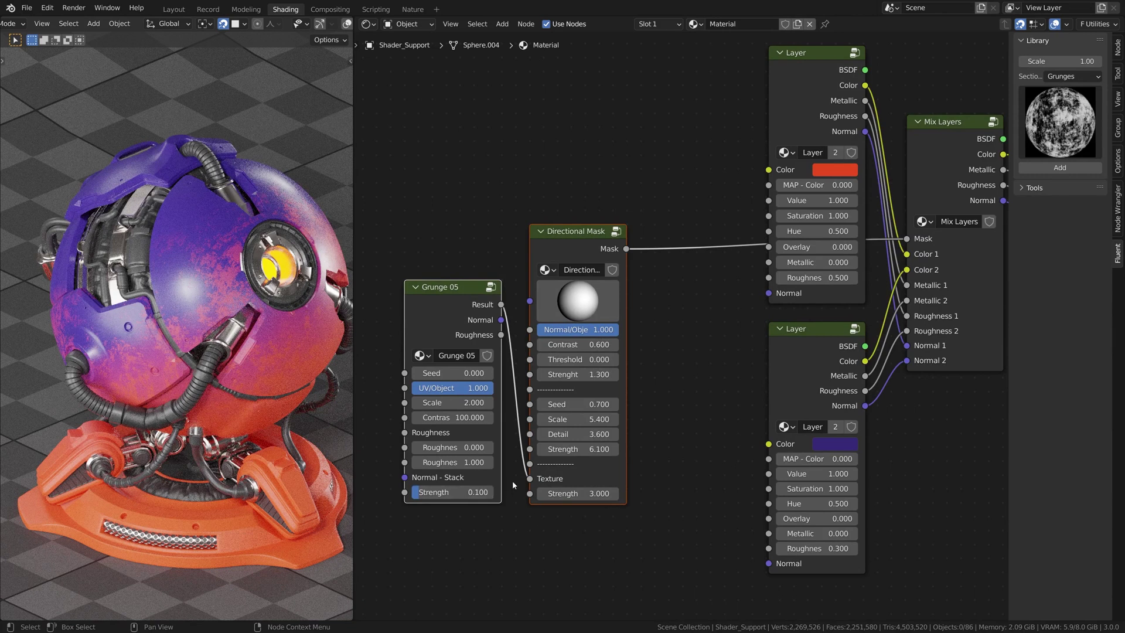
key(x)
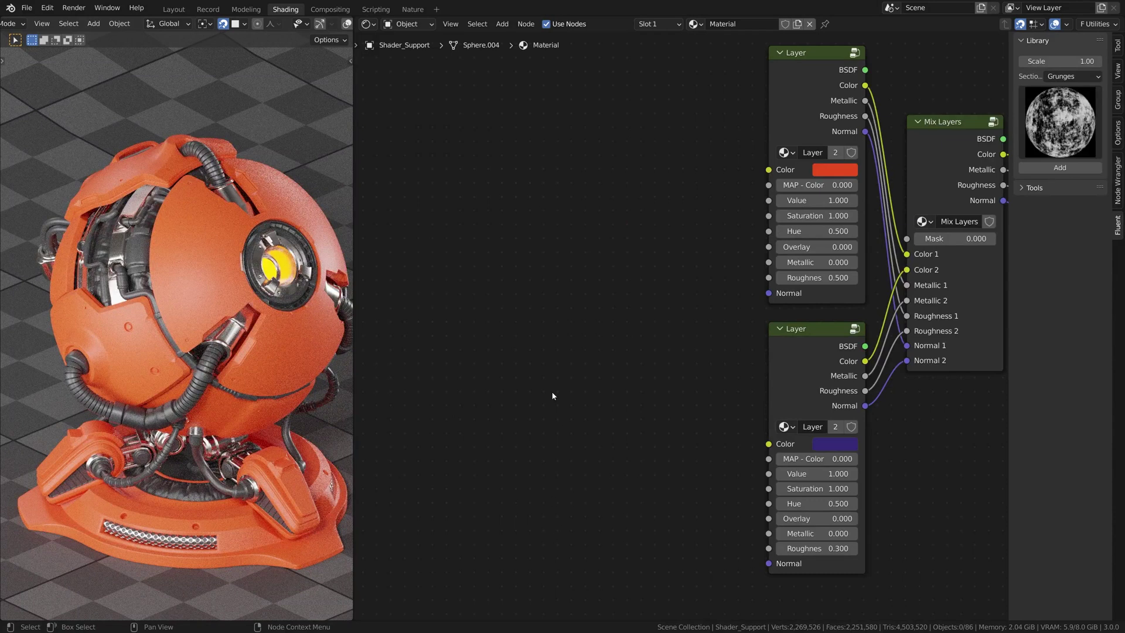
middle_drag(713, 345, 678, 352)
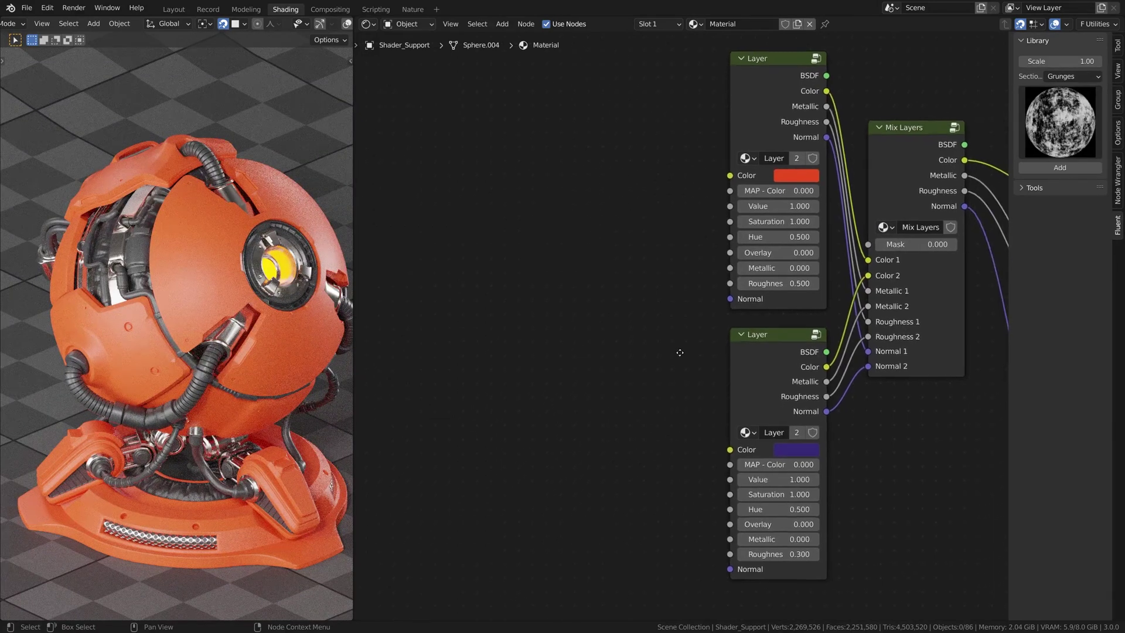
click(905, 166)
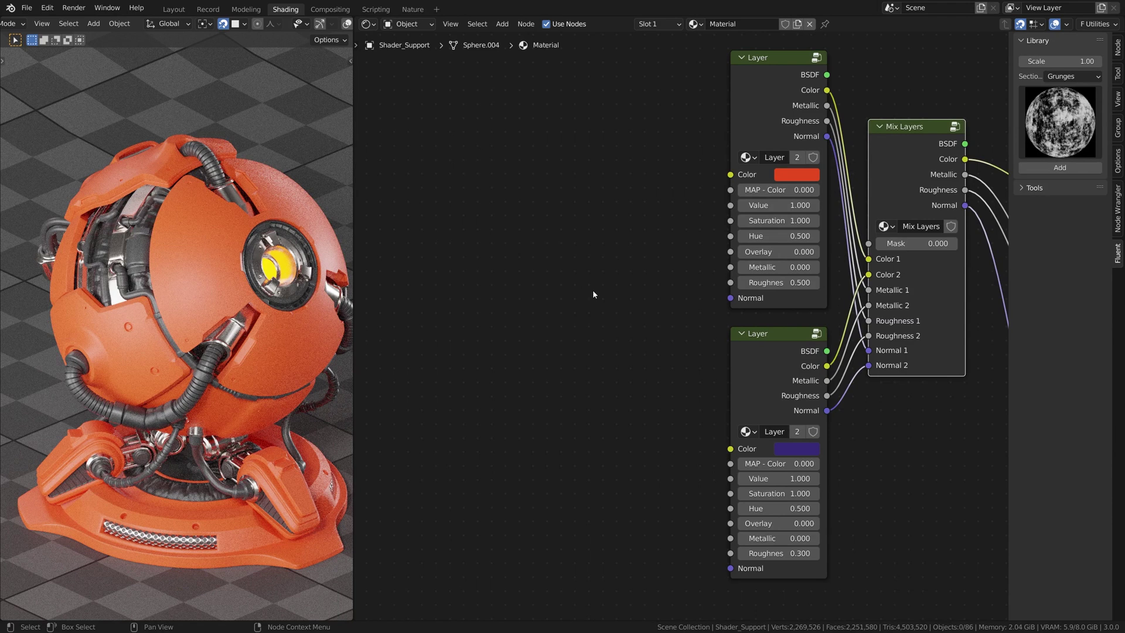
key(shift+f)
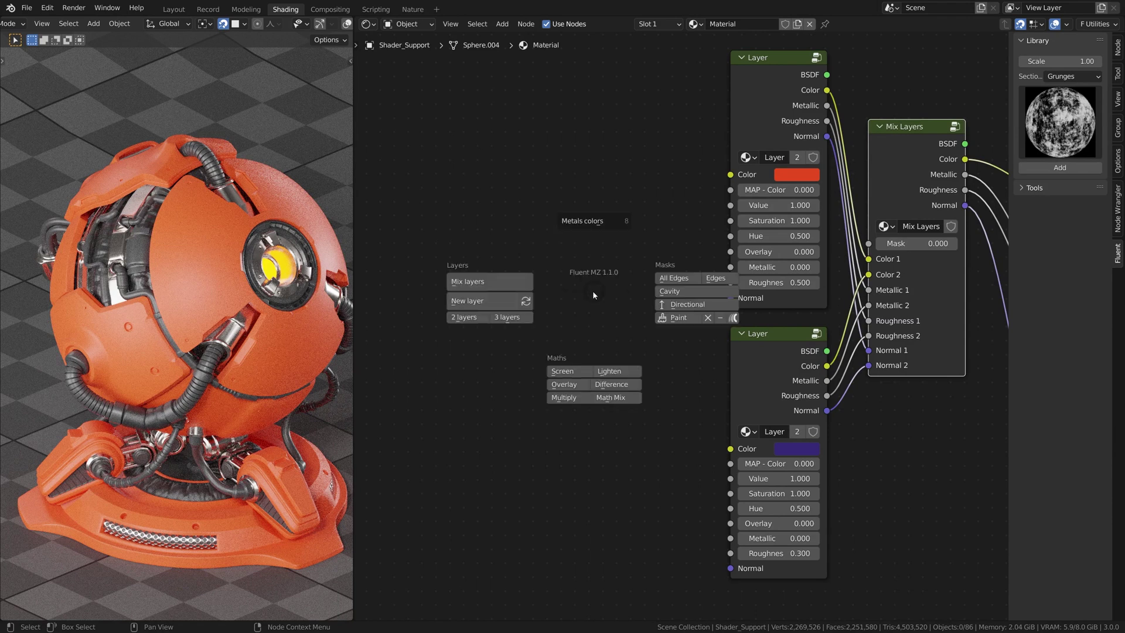
click(676, 318)
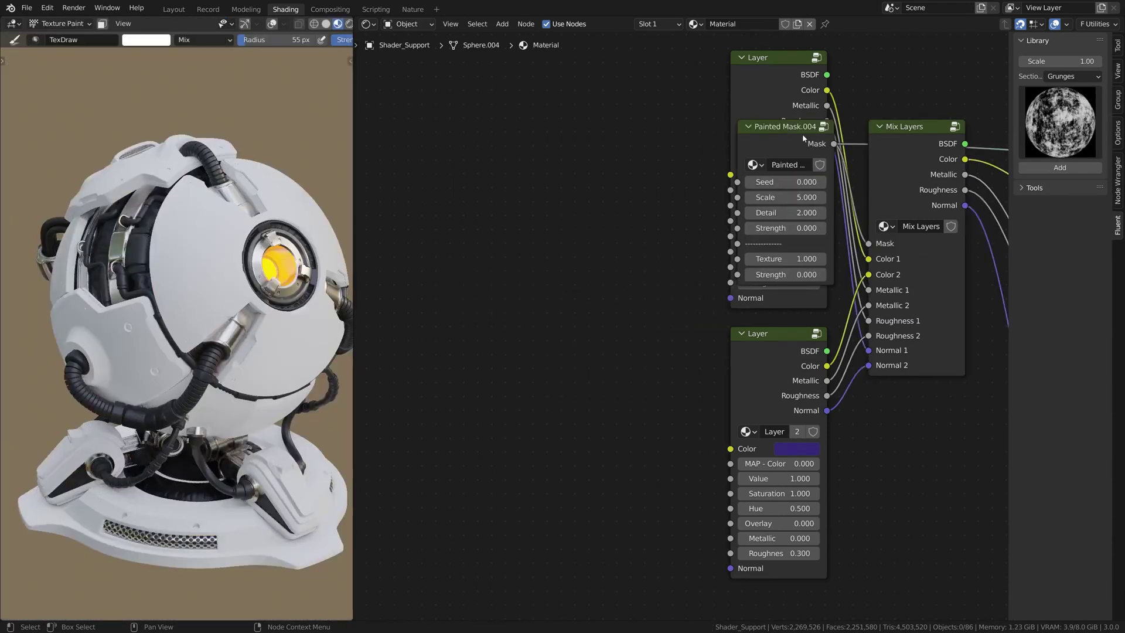
click(554, 309)
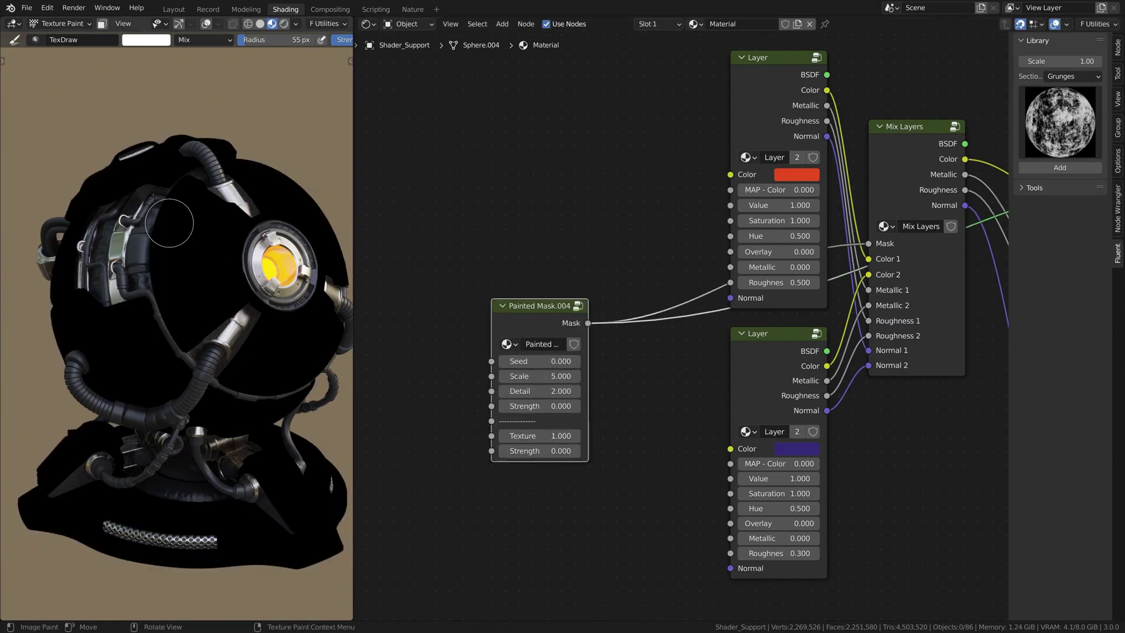
Widen the 3D viewport and paint white mask strokes around the robot's eye, below it and on the lower side of the head.
drag(353, 161, 472, 183)
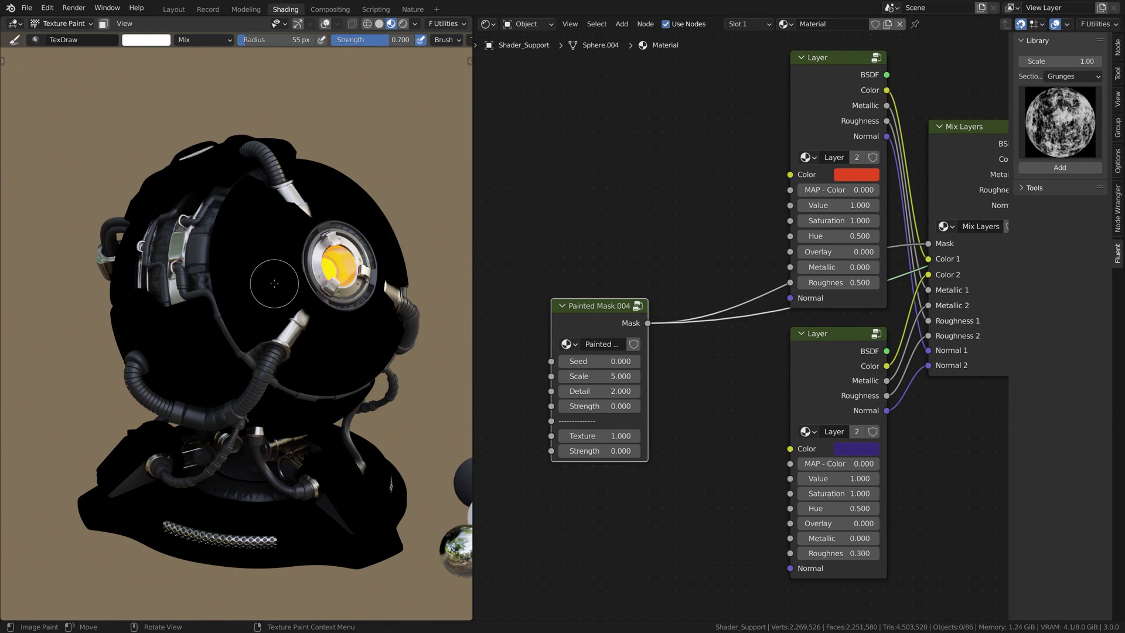
mouse_move(314, 226)
mouse_down()
mouse_move(290, 258)
mouse_move(301, 293)
mouse_move(370, 303)
mouse_move(382, 273)
mouse_move(347, 229)
mouse_move(321, 233)
mouse_move(342, 367)
mouse_move(304, 421)
mouse_move(261, 278)
mouse_move(214, 270)
mouse_move(173, 375)
mouse_move(180, 392)
mouse_up()
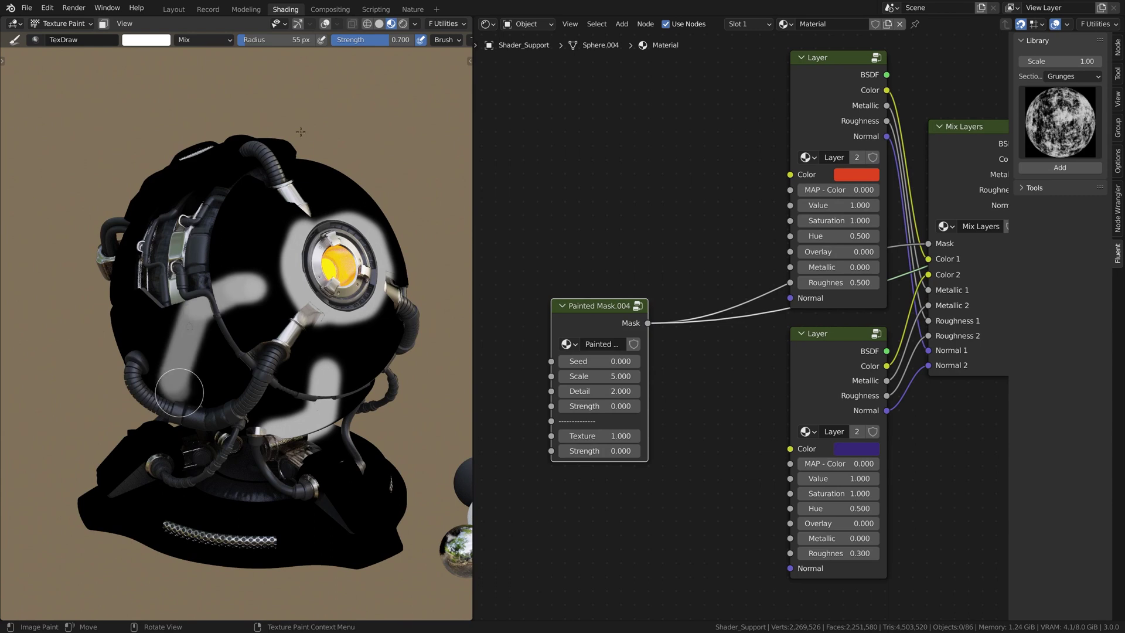
drag(292, 266, 345, 176)
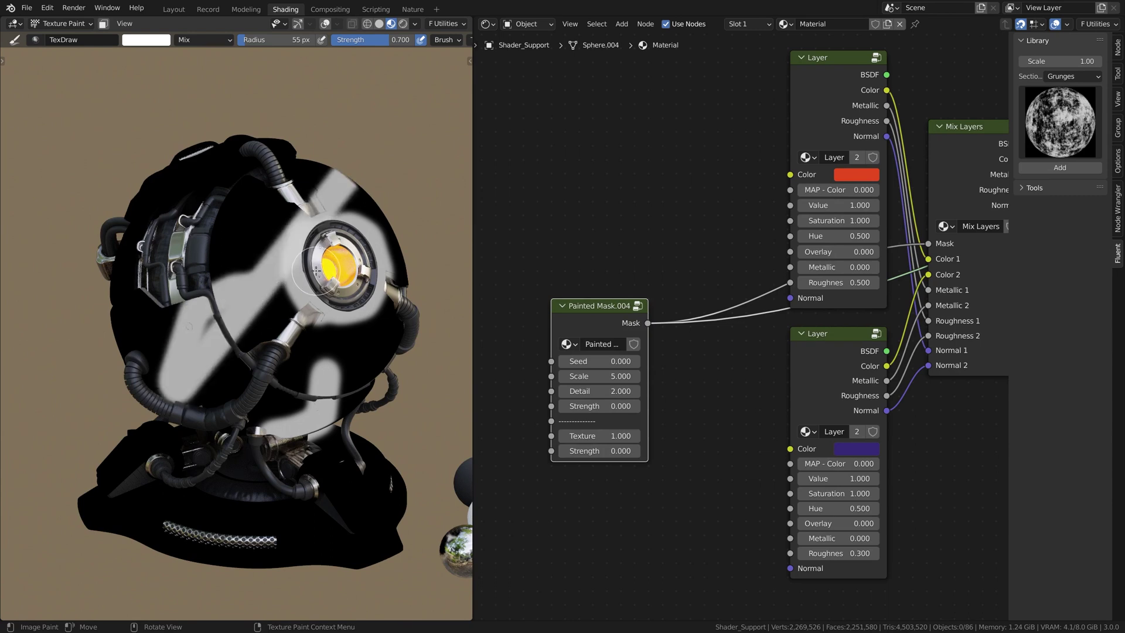
key(ctrl+z)
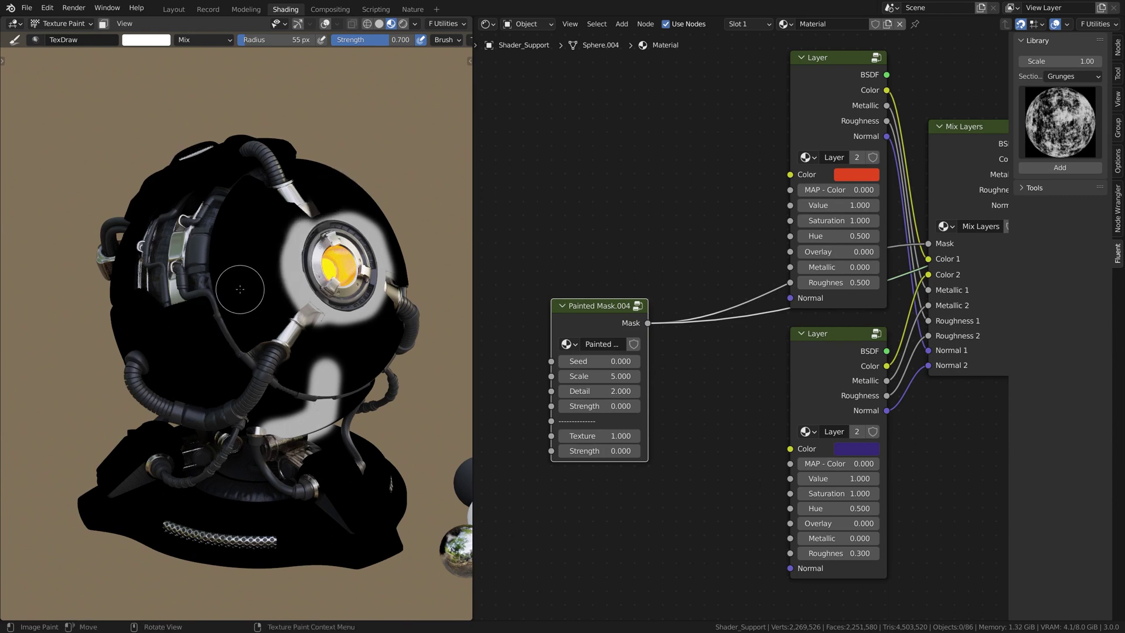
drag(239, 289, 204, 344)
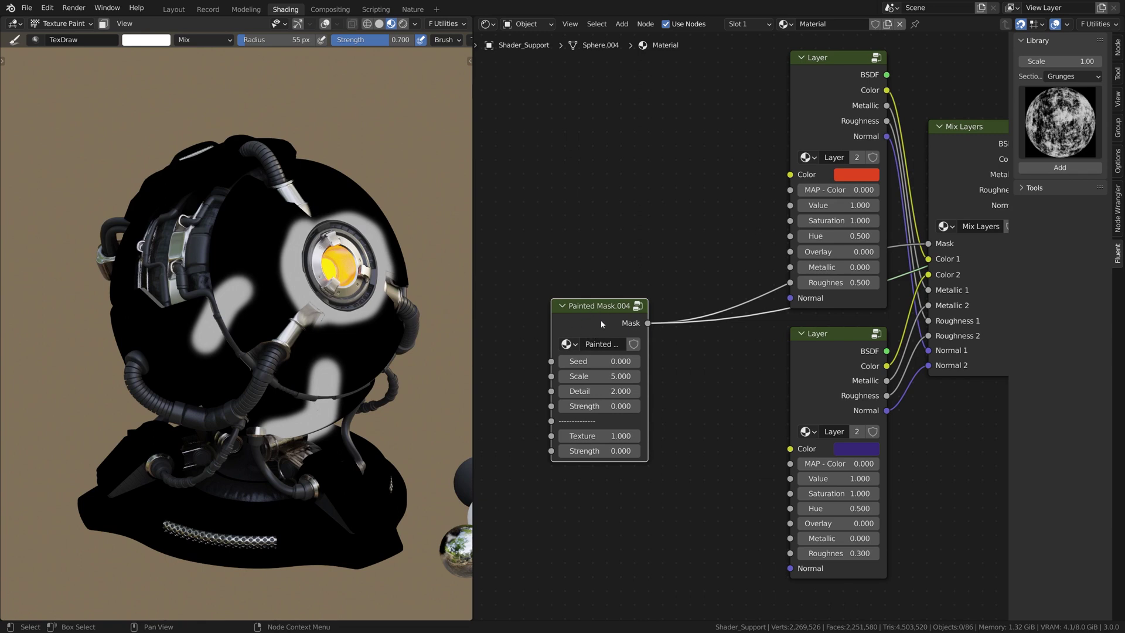
Route the Principled BSDF back to the Material Output surface to show the blended layers instead of the mask.
key(f)
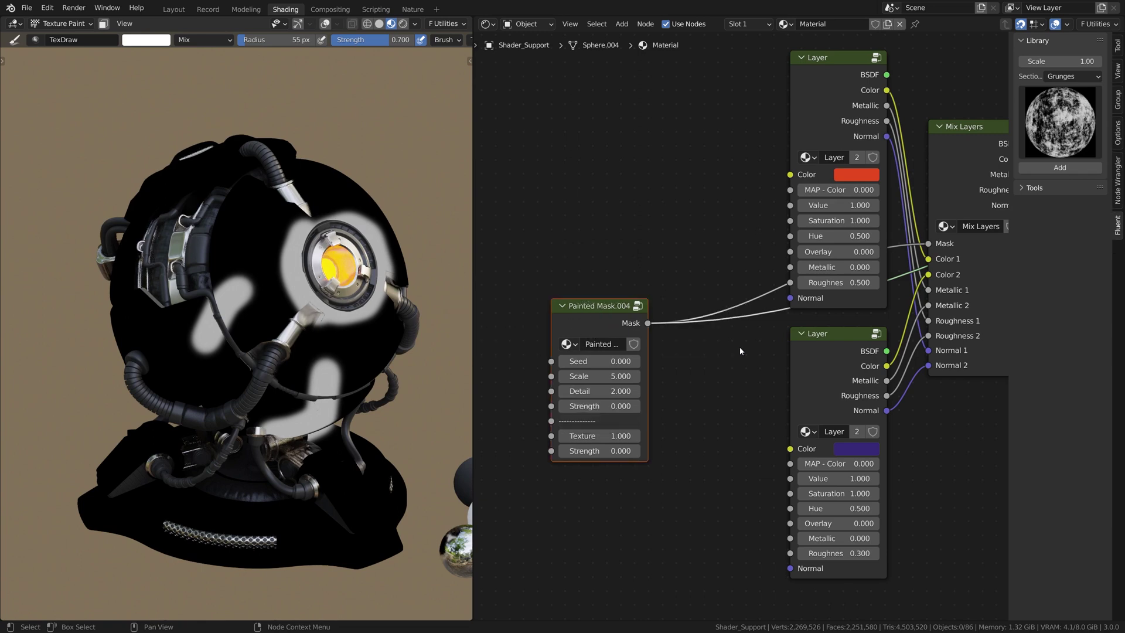
middle_drag(765, 349, 414, 329)
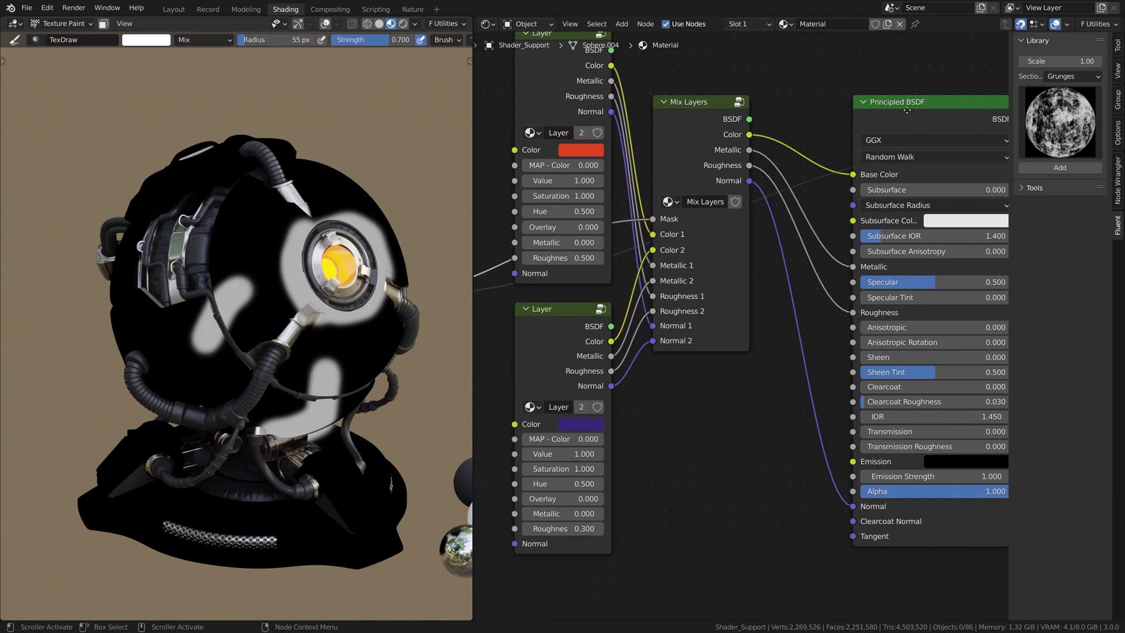
middle_drag(915, 110, 749, 143)
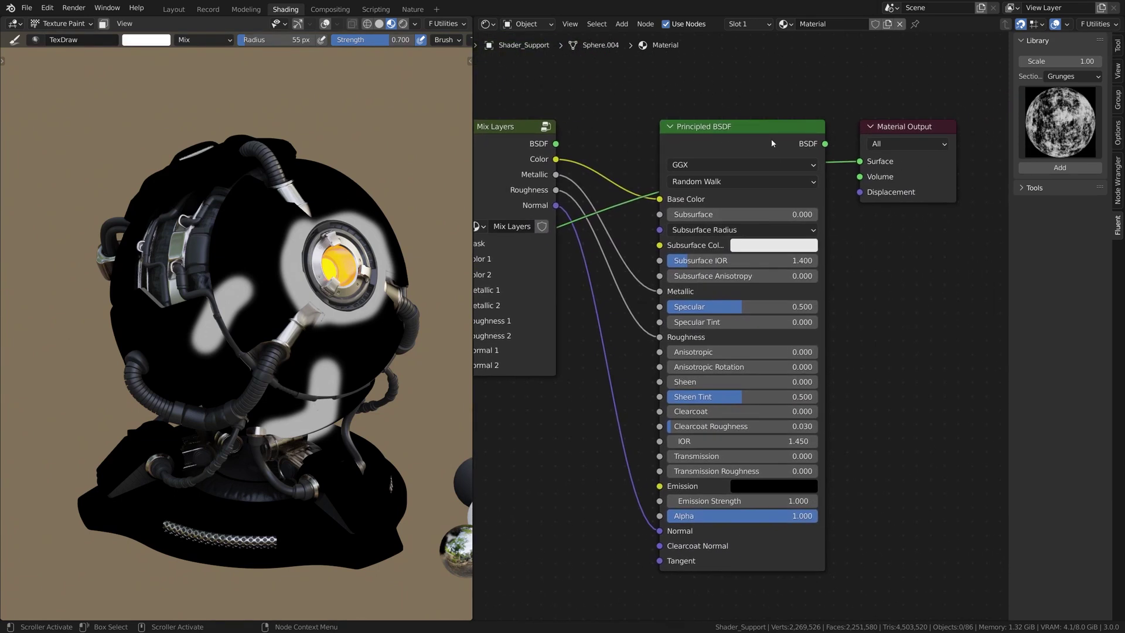
ctrl+shift+click(723, 145)
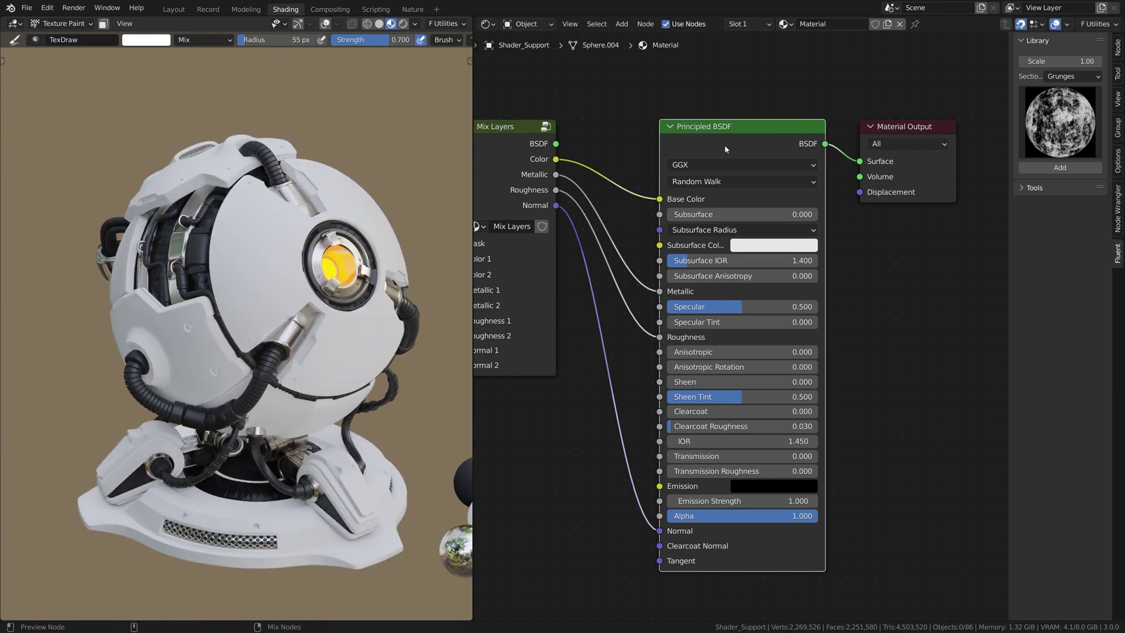
Paint more of the second layer onto the sphere beside the eye and along the edge of the side panel.
mouse_move(706, 139)
middle_down()
mouse_move(513, 87)
mouse_move(559, 118)
middle_up()
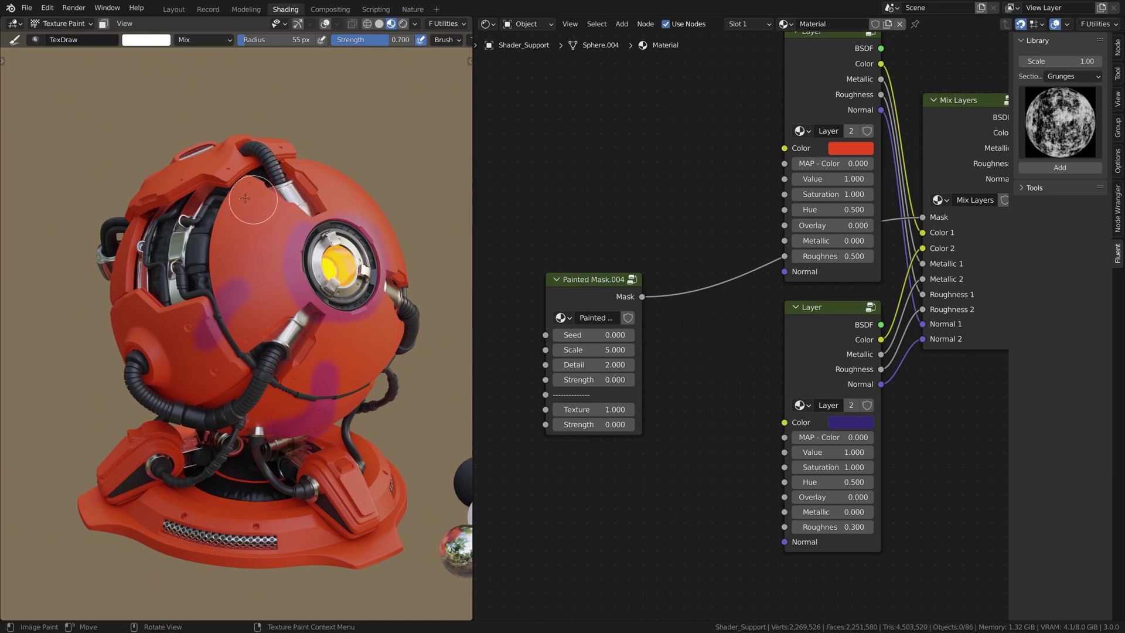
mouse_move(254, 198)
mouse_down()
mouse_move(226, 234)
mouse_move(240, 199)
mouse_move(260, 218)
mouse_move(261, 258)
mouse_move(278, 257)
mouse_move(284, 273)
mouse_move(269, 264)
mouse_move(305, 249)
mouse_move(264, 254)
mouse_move(278, 221)
mouse_move(255, 246)
mouse_move(263, 201)
mouse_up()
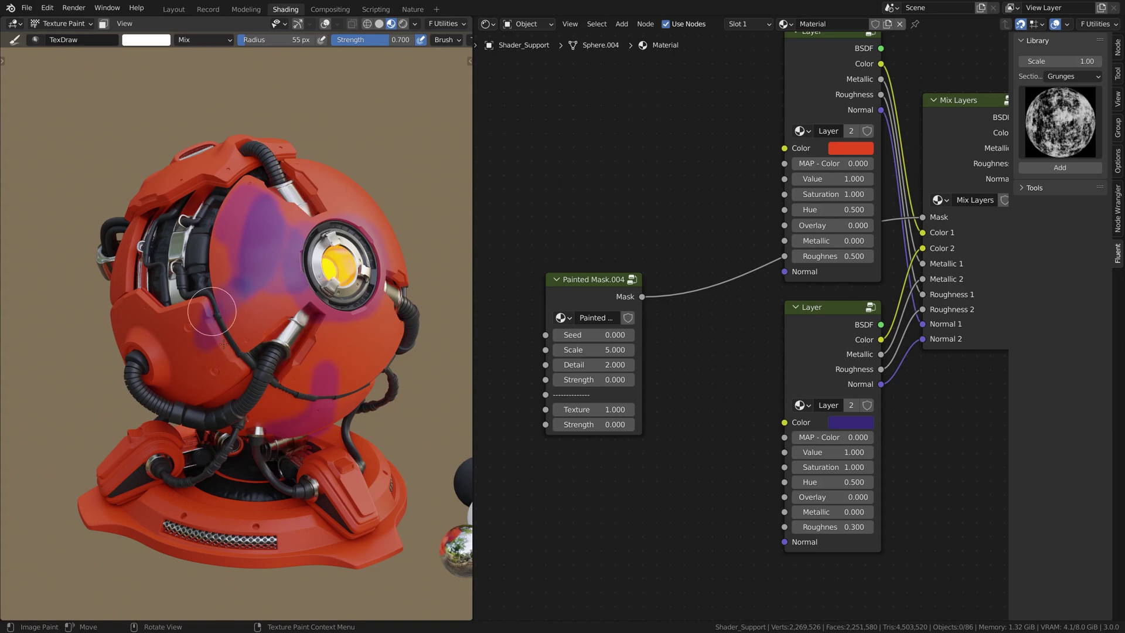
mouse_move(212, 311)
mouse_down()
mouse_move(235, 353)
mouse_move(210, 307)
mouse_up()
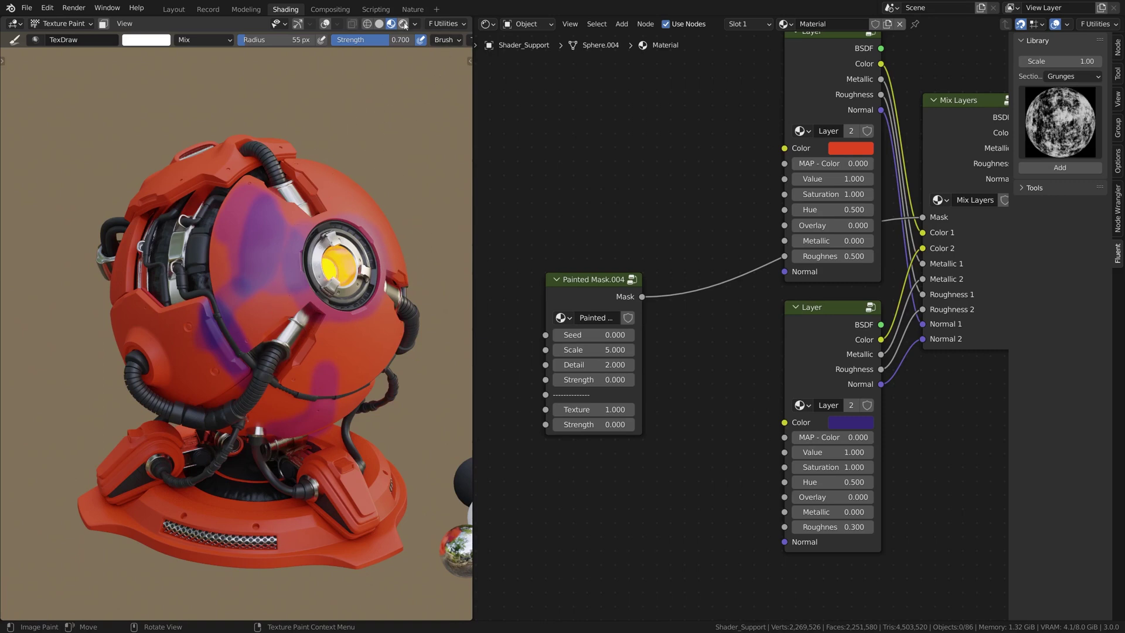
Switch the viewport to rendered shading and undo the latest trial paint strokes.
click(404, 24)
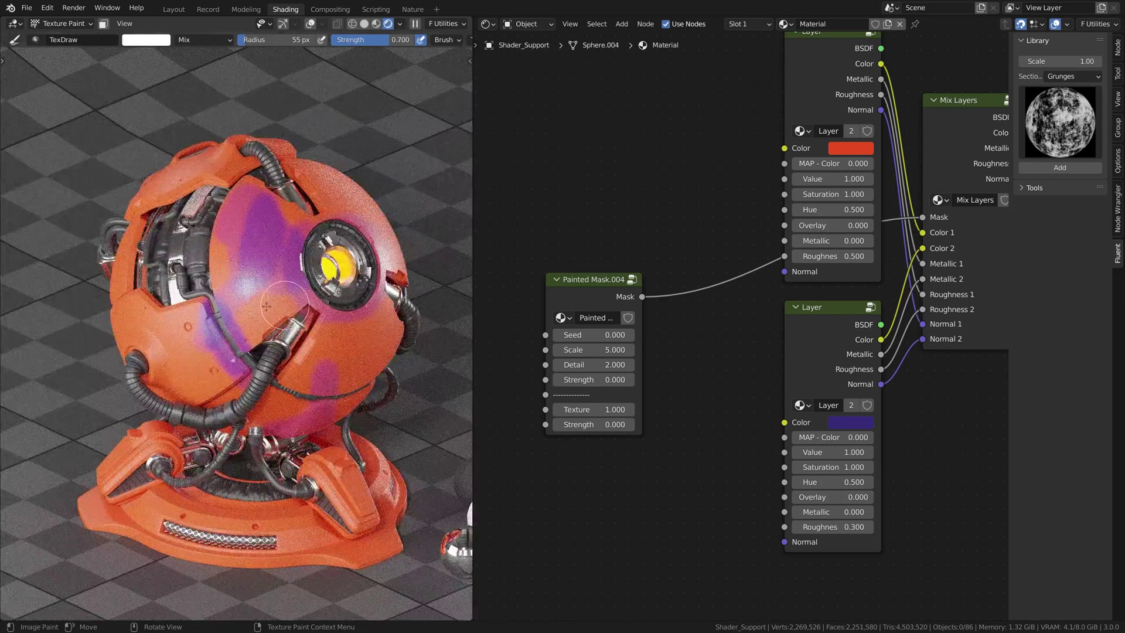
key(ctrl+z)
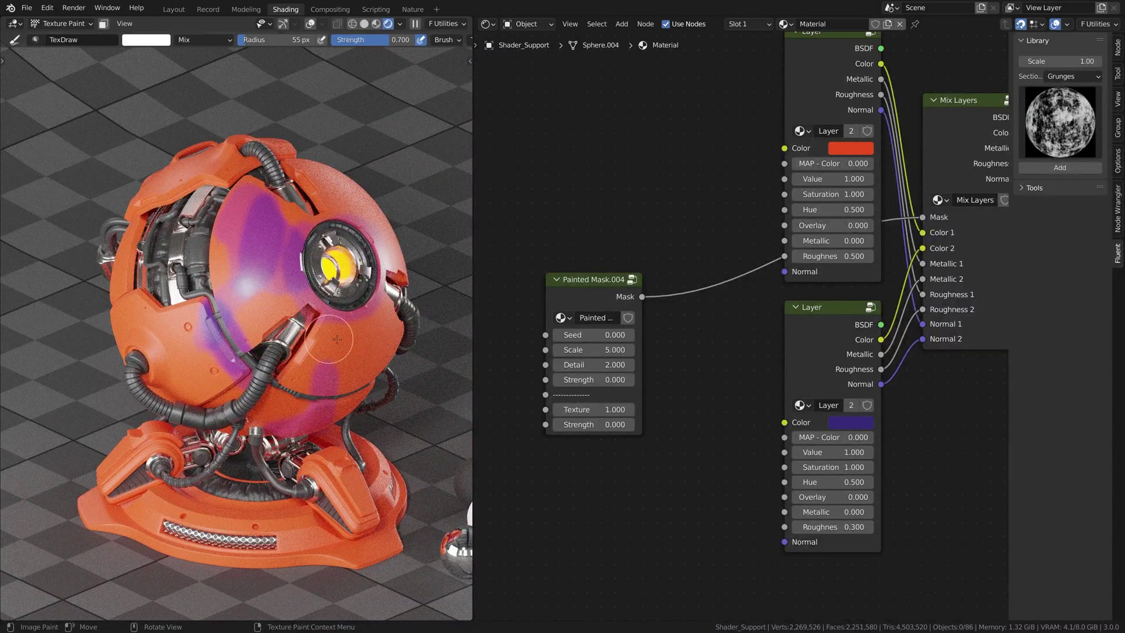
key(ctrl+z)
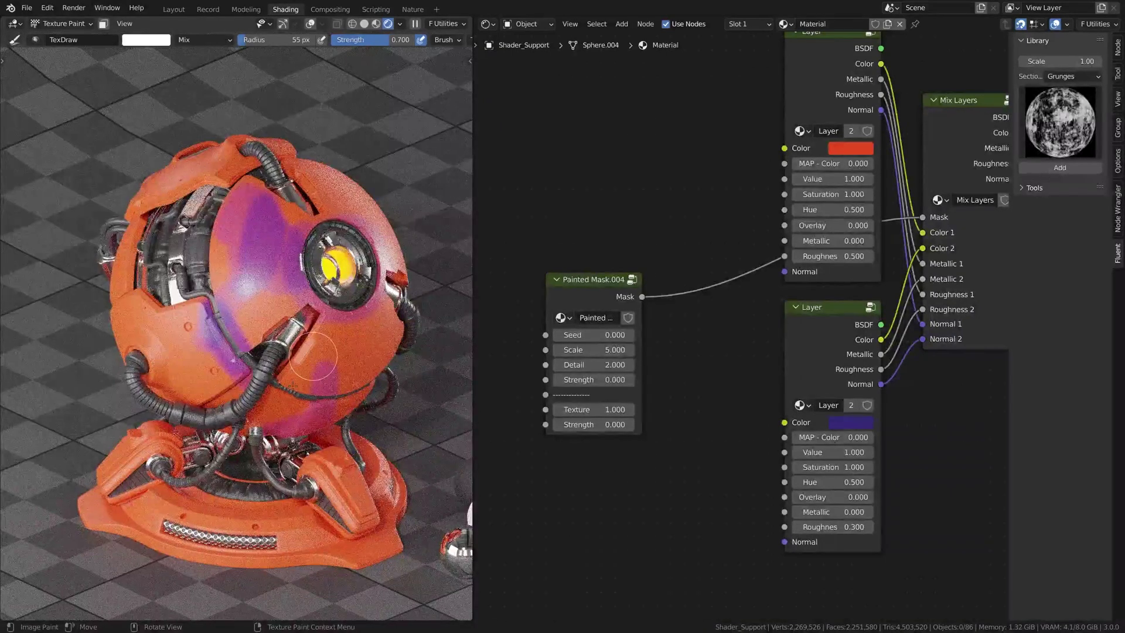
key(ctrl+z)
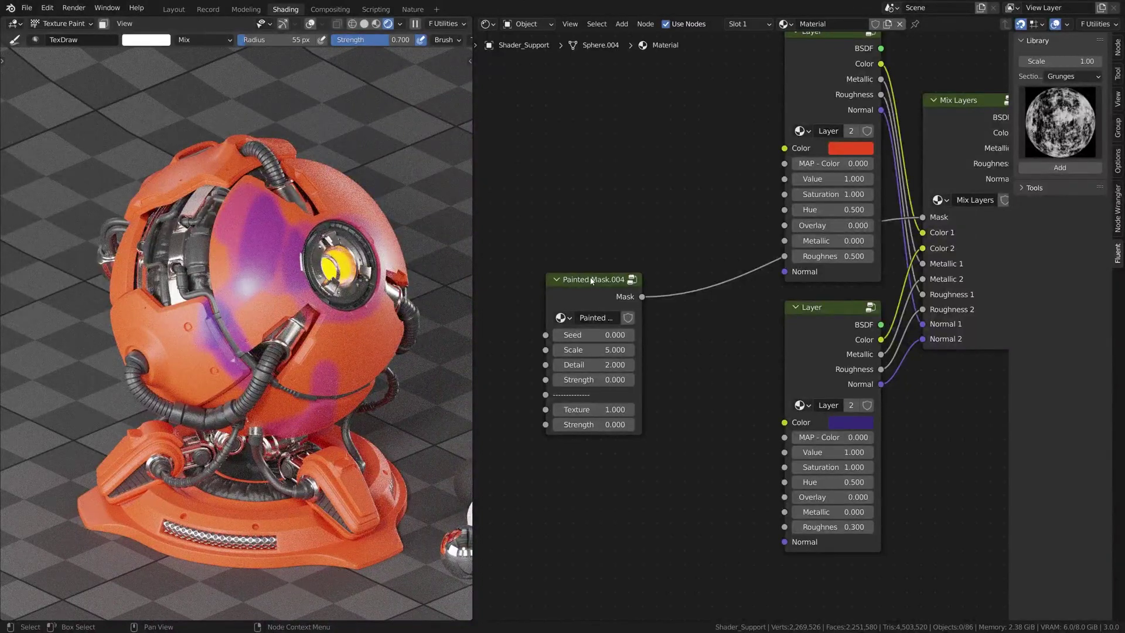
Paint extra strokes below the eye and compare the mask in solid, rendered and material preview shading from another side.
drag(592, 280, 592, 265)
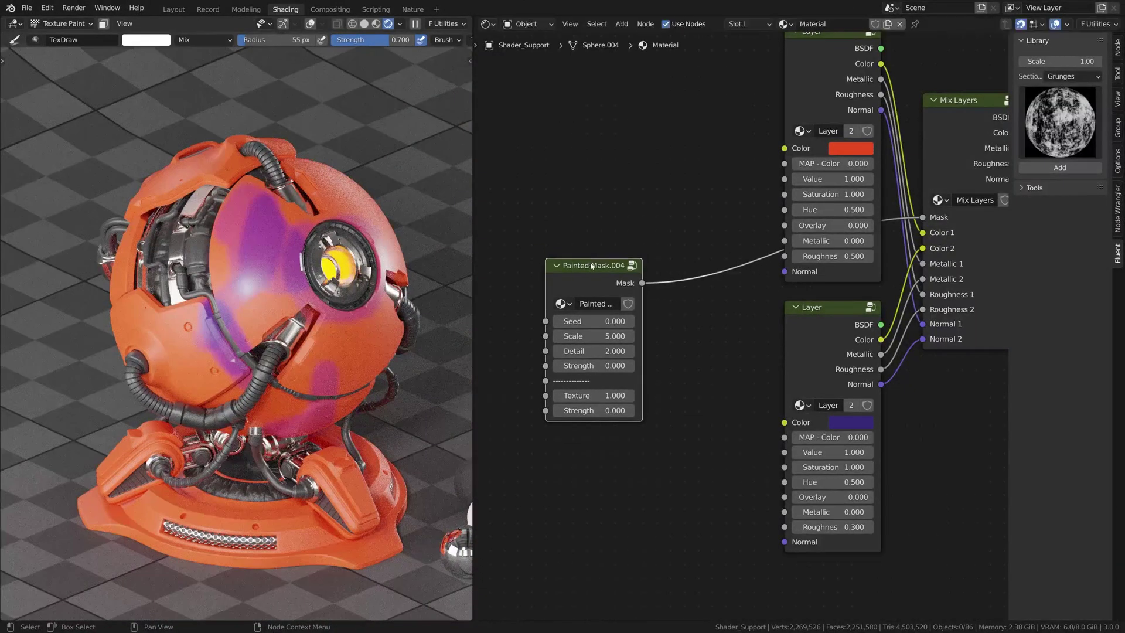
click(364, 24)
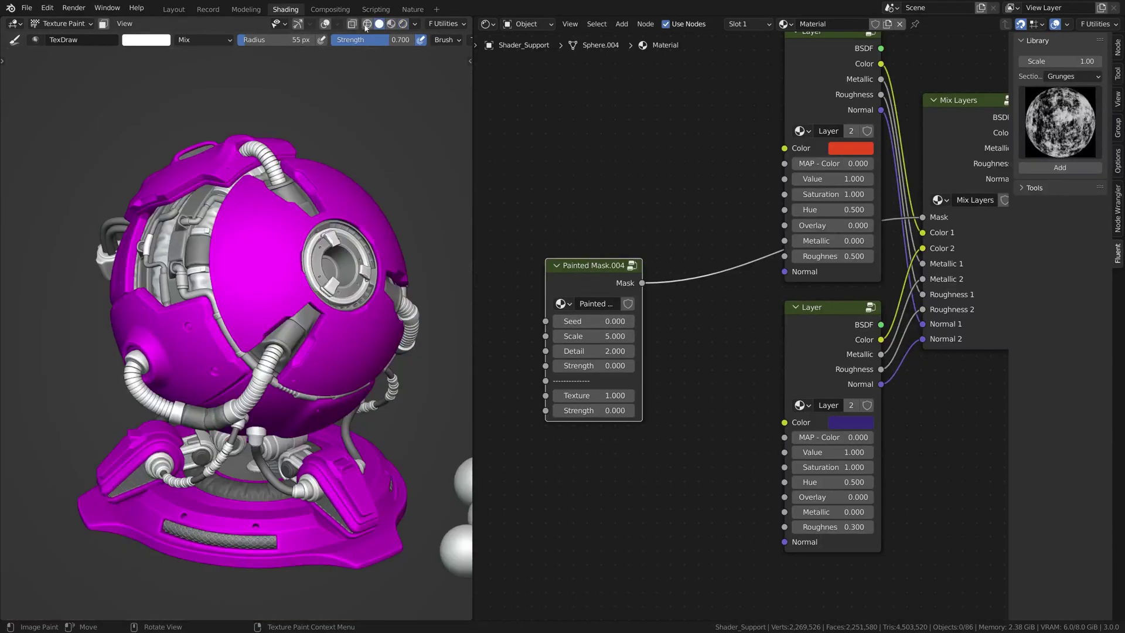
click(403, 24)
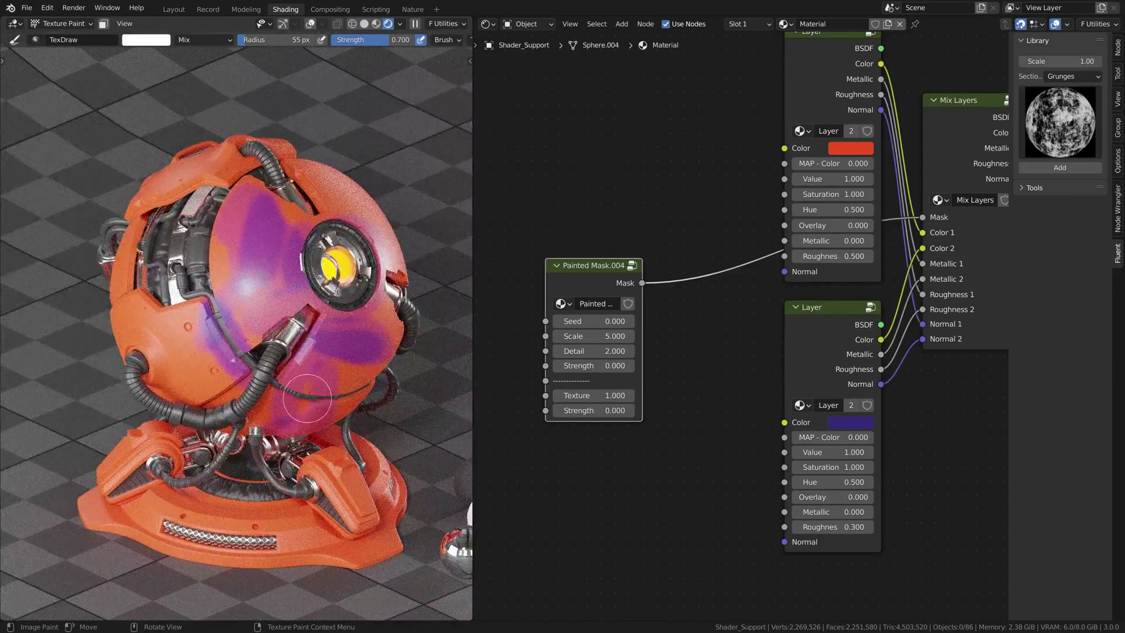
click(376, 24)
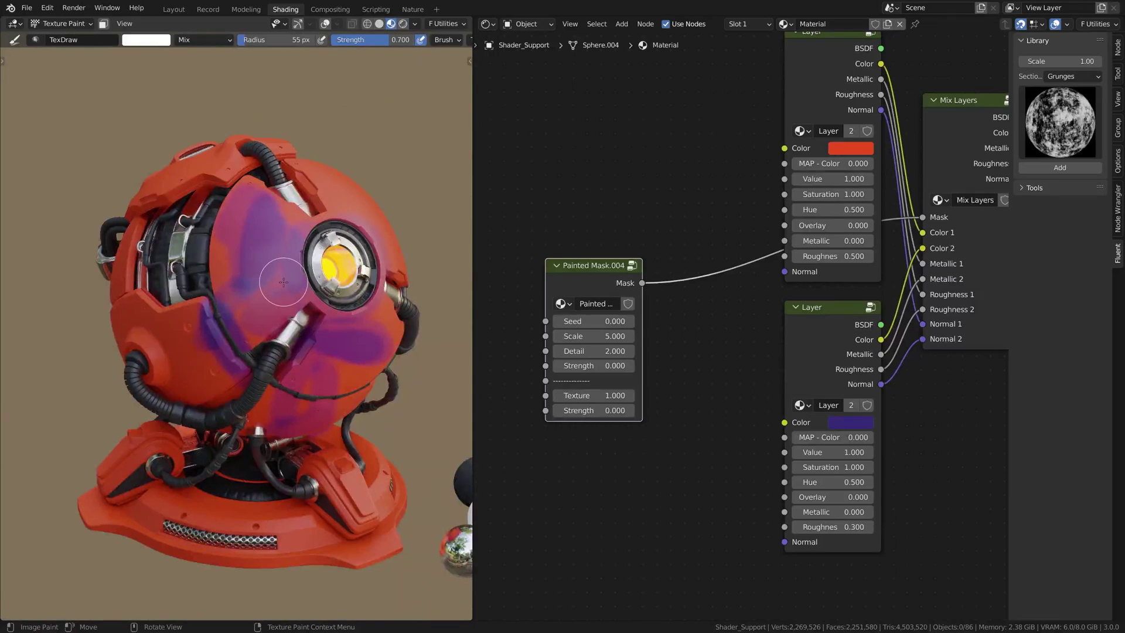
middle_drag(284, 282, 263, 258)
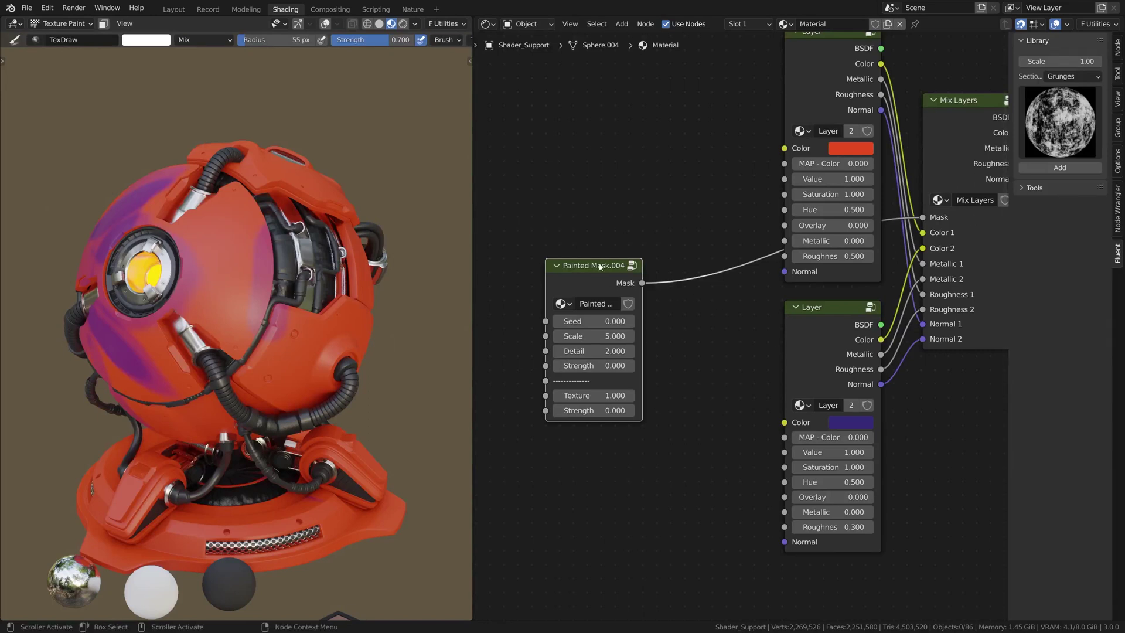
Replace the Painted Mask node with an All edges mask feeding the Mask input of Mix Layers.
key(x)
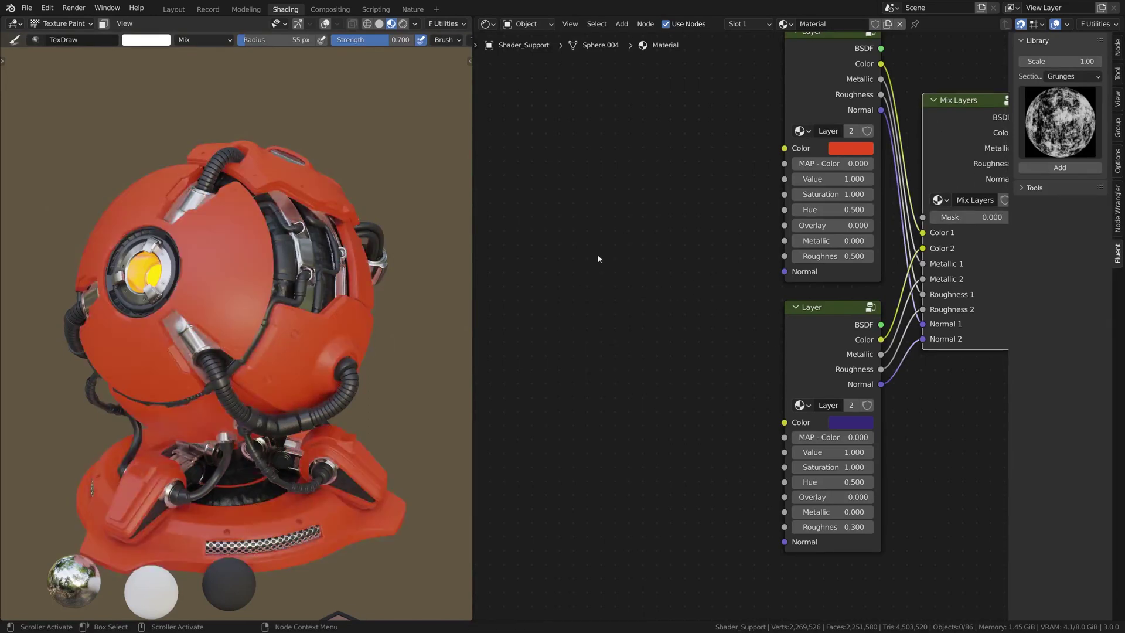
middle_drag(223, 334, 353, 331)
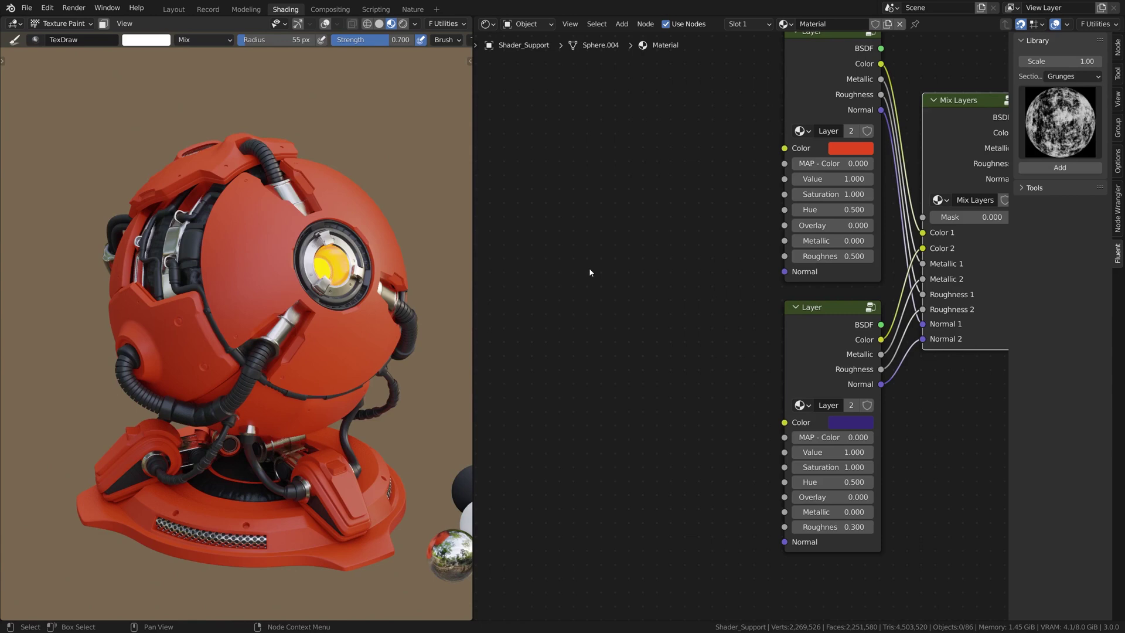
key(ctrl+shift+f)
click(670, 256)
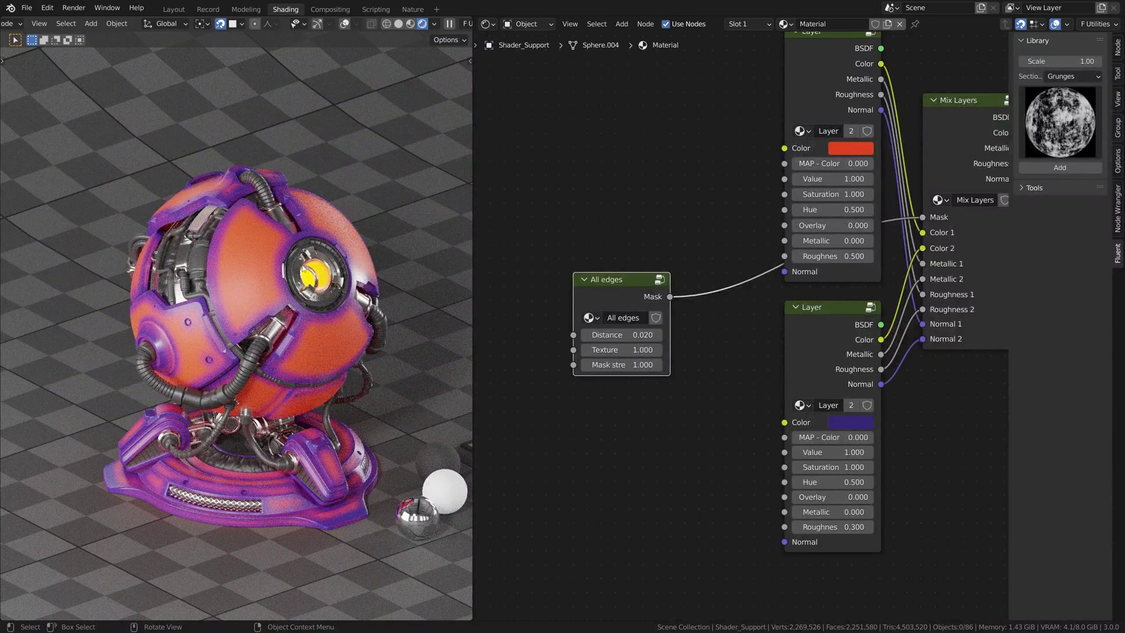
Combine a new Painted Mask with the All edges mask through a Difference node, and place that node below All edges.
middle_drag(664, 425, 791, 391)
key(ctrl+shift+f)
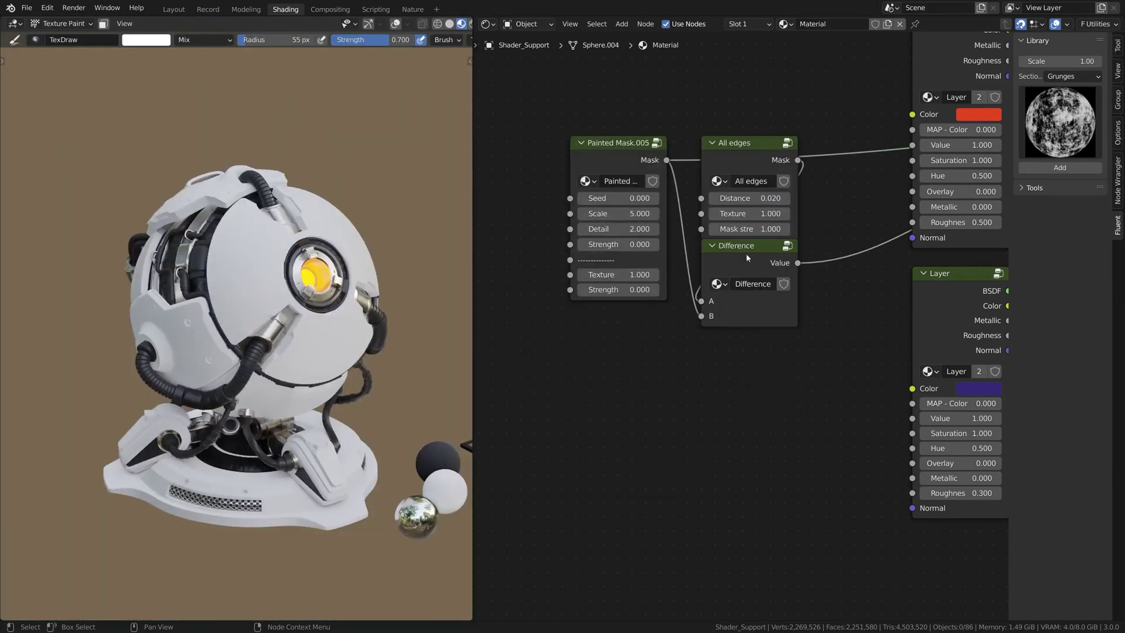
drag(746, 254, 748, 300)
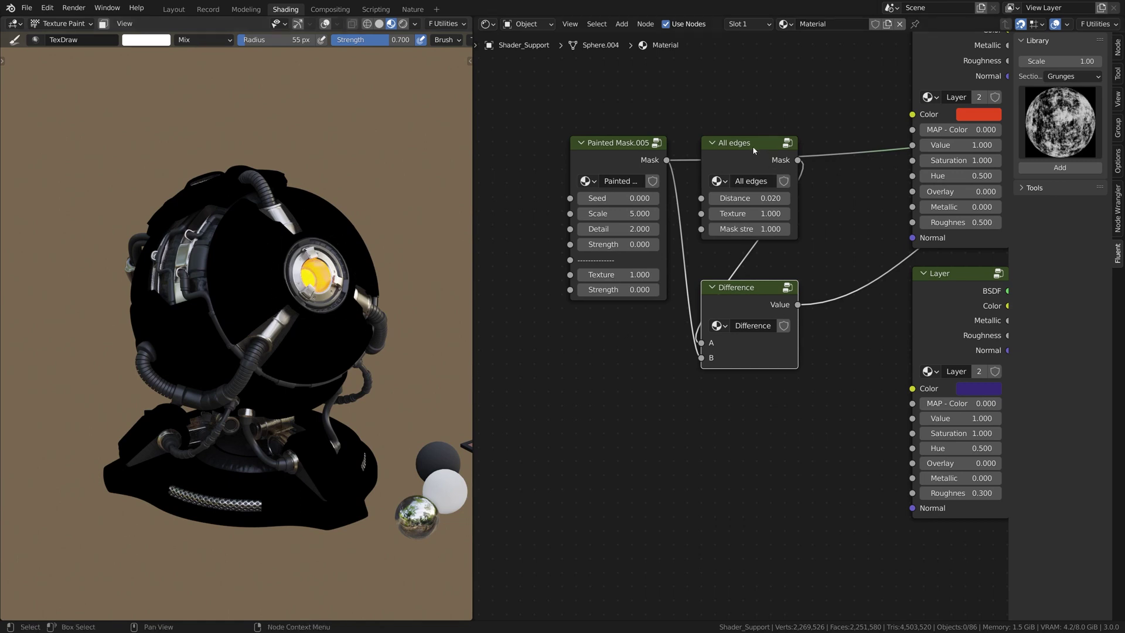
Restore the Principled BSDF as the Material Output surface and return to the mask nodes.
scroll(843, 218, up, 1)
middle_drag(844, 217, 877, 270)
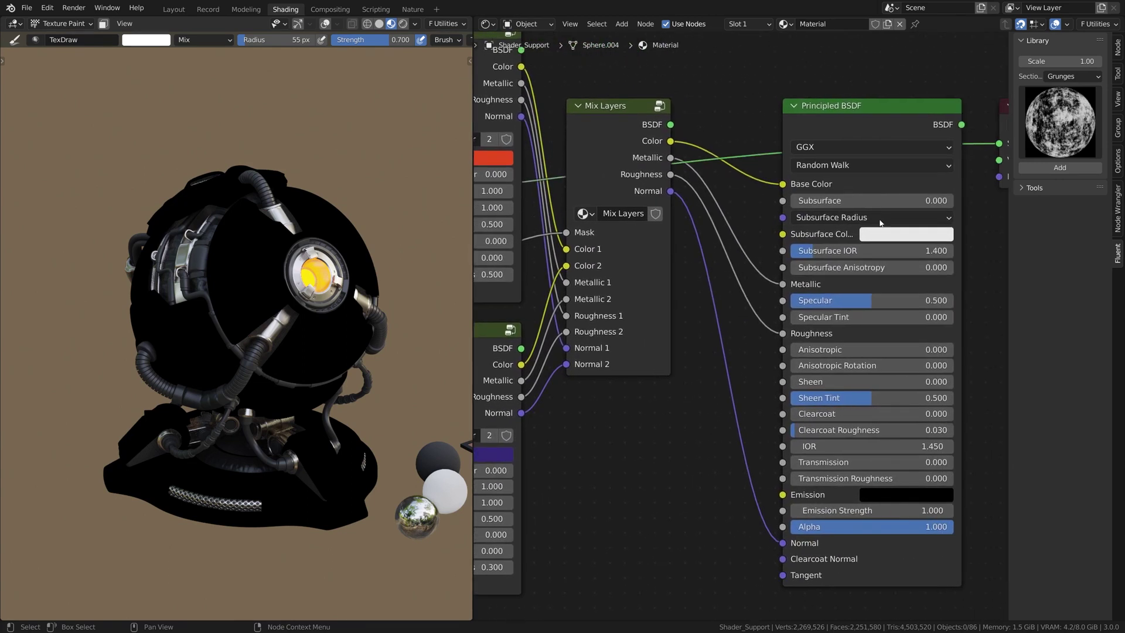
ctrl+shift+click(850, 118)
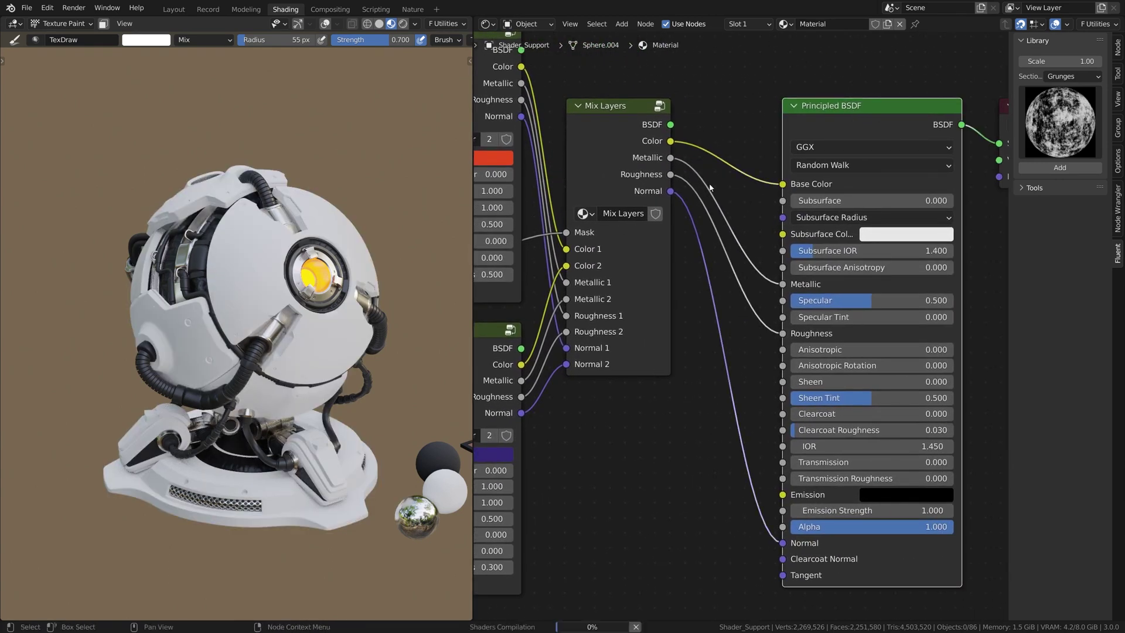
mouse_move(714, 272)
middle_down()
mouse_move(947, 216)
mouse_move(668, 220)
mouse_move(654, 284)
middle_up()
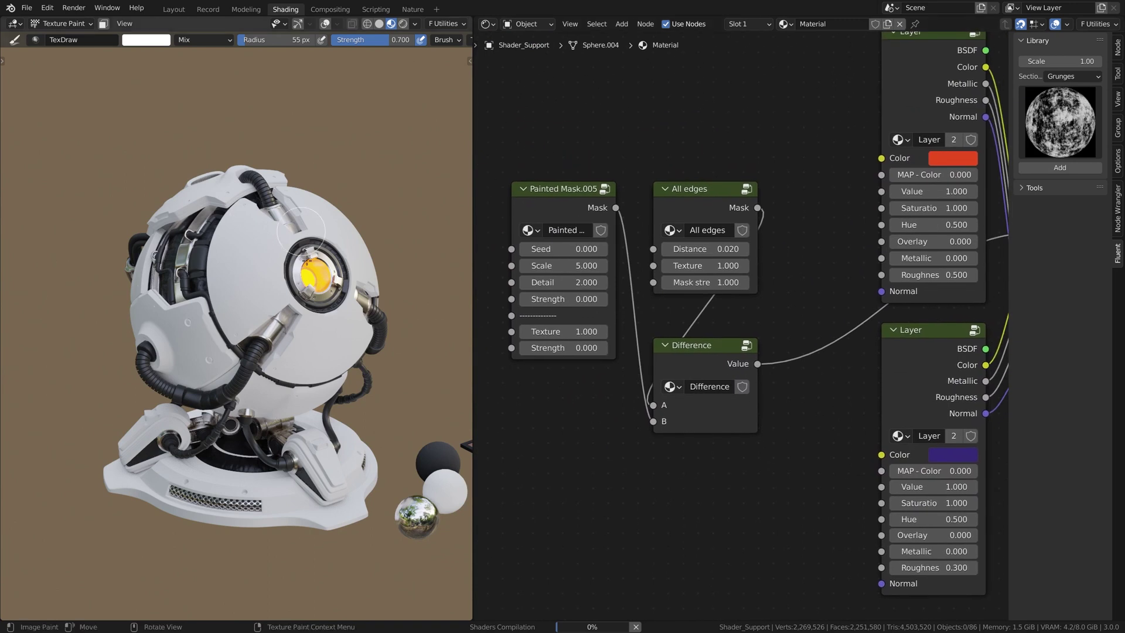
Paint out the edge mask on the robot's head with brush Strength 1.000, comparing material preview and rendered shading.
scroll(307, 262, up, 1)
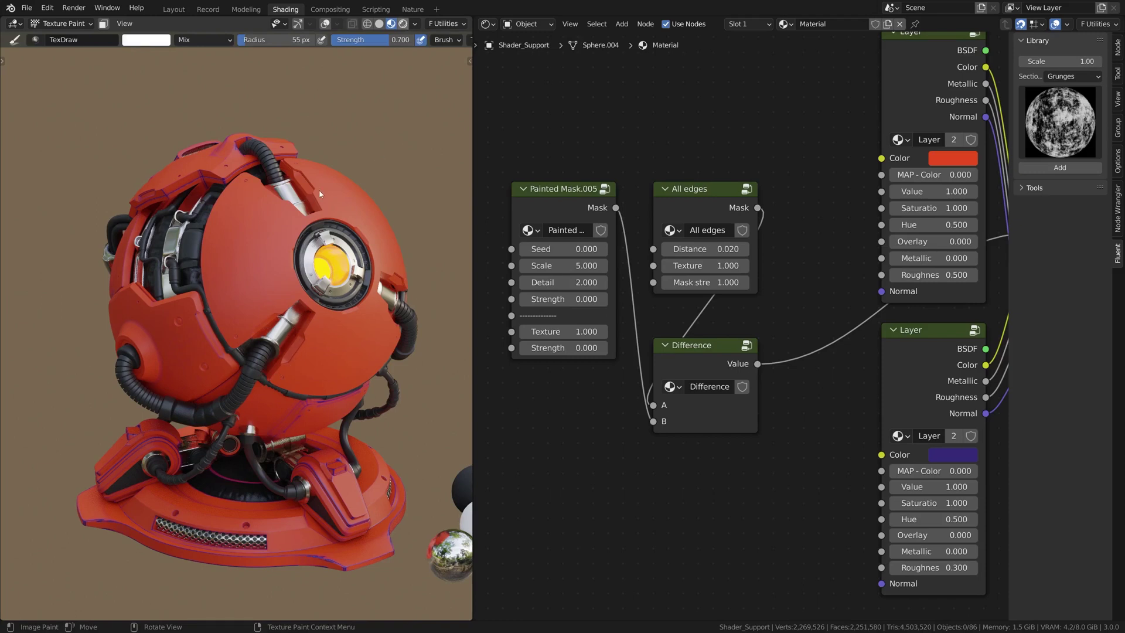
key(z)
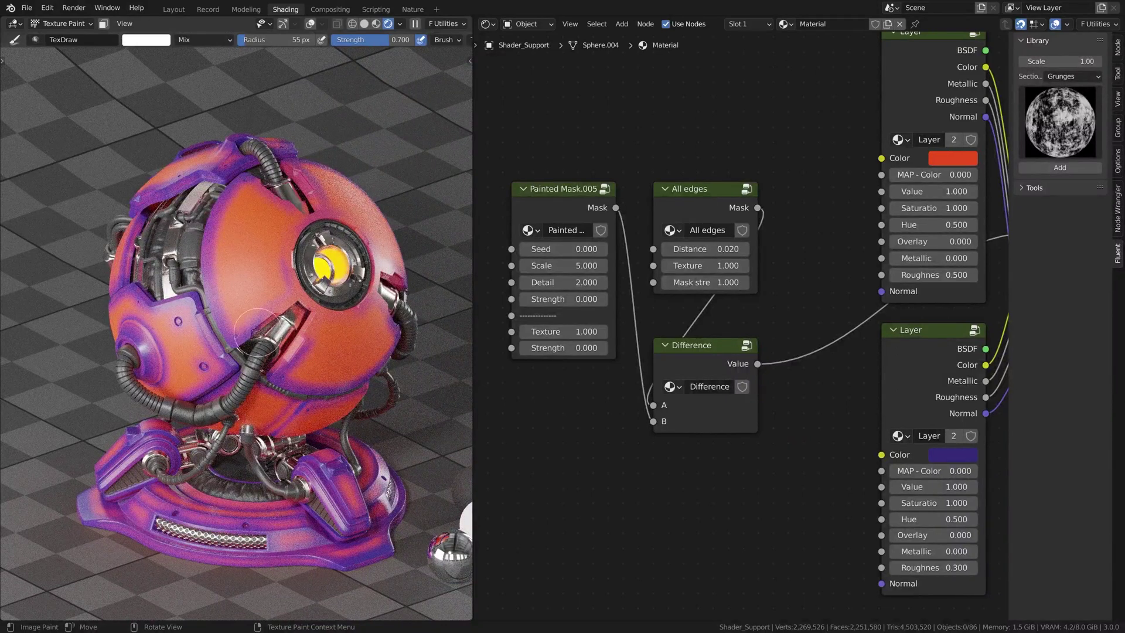
drag(259, 332, 261, 338)
key(ctrl+z)
click(390, 24)
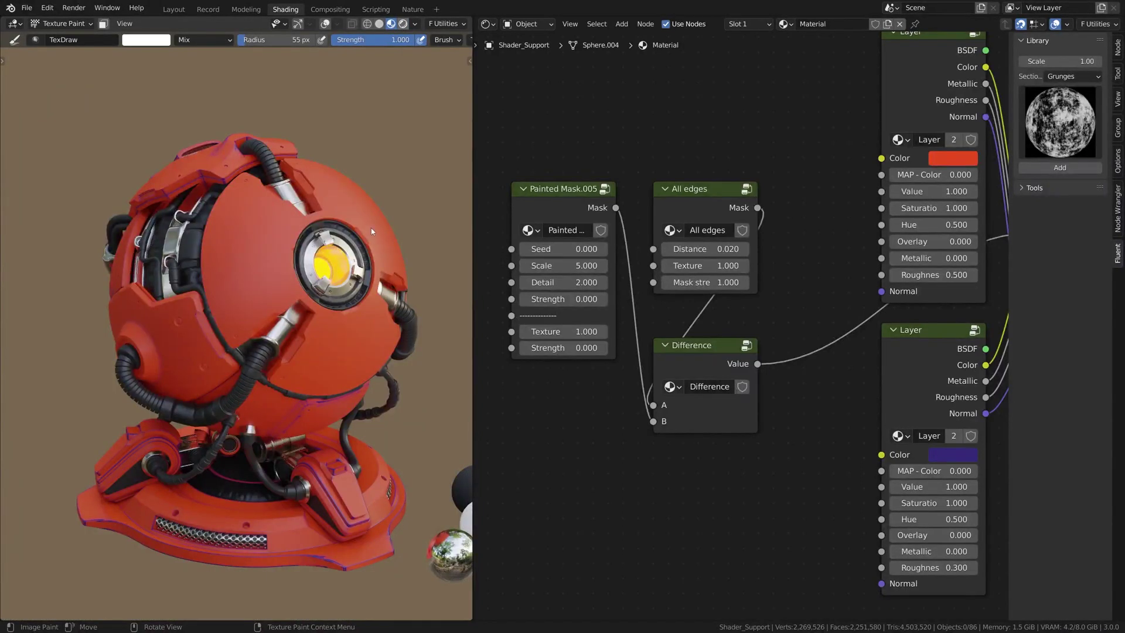
key(z)
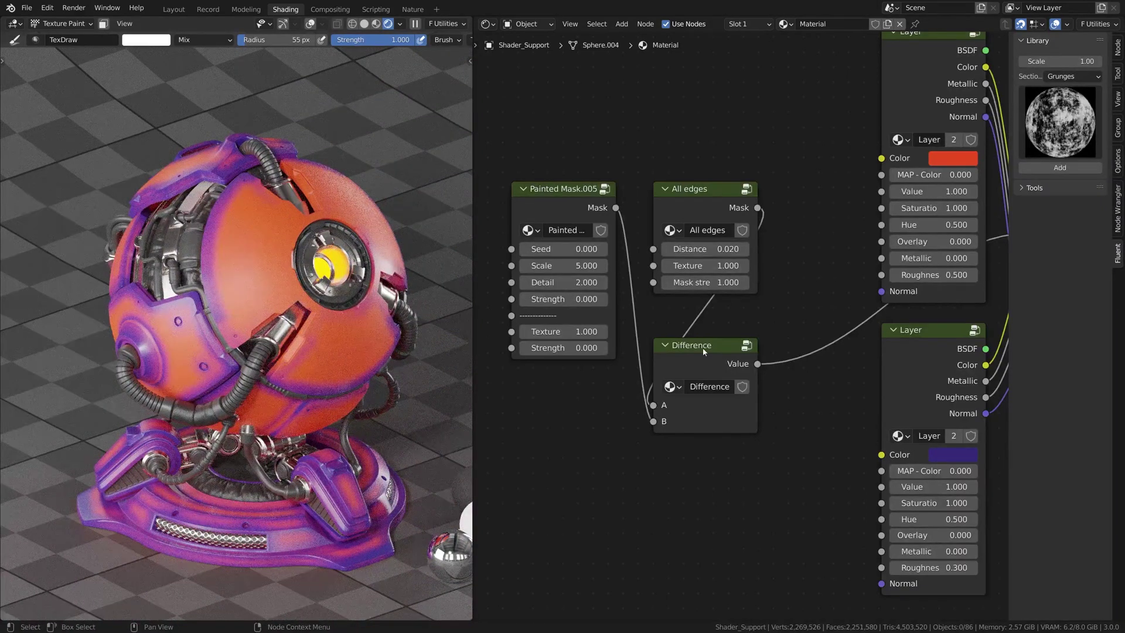
Delete the Painted Mask and Difference nodes, keeping only the All edges mask beside the layers.
key(shift+f)
mouse_move(753, 464)
mouse_down()
mouse_move(669, 390)
mouse_move(578, 370)
mouse_move(503, 311)
mouse_up()
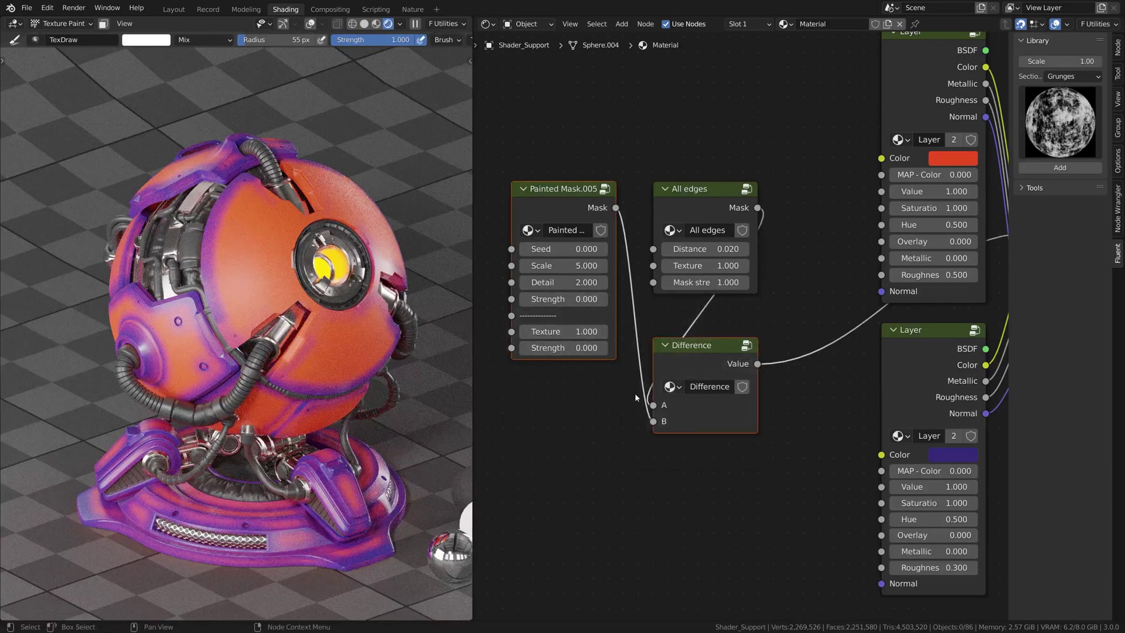
key(x)
middle_drag(799, 264, 673, 289)
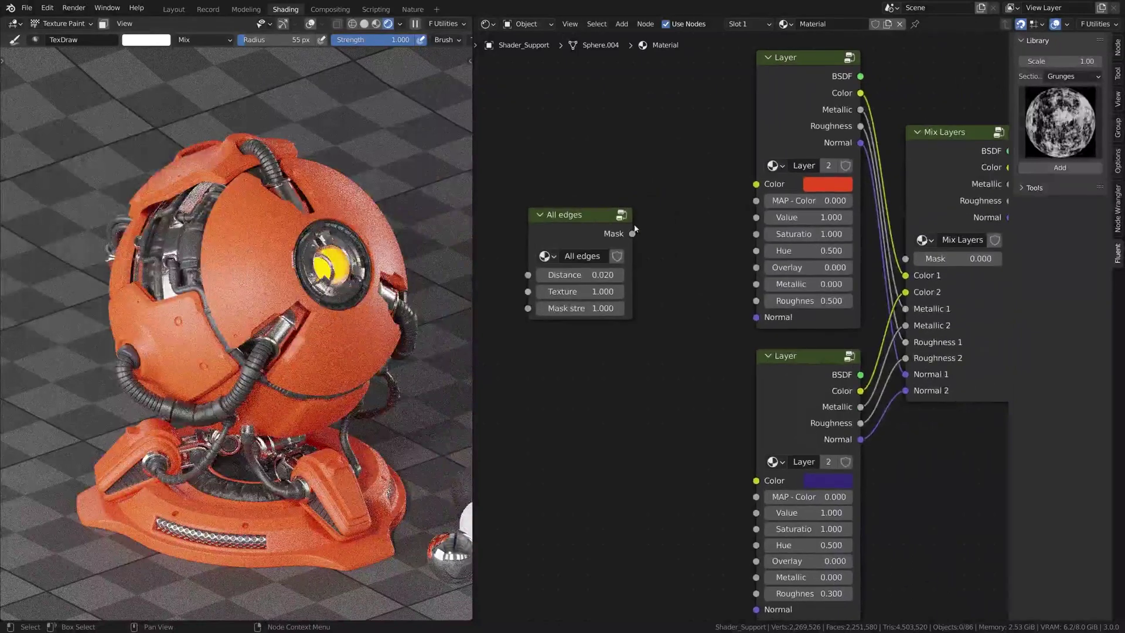
Connect the All edges Mask output to the Mix Layers Mask input and place the All edges node left of the layers.
mouse_move(631, 234)
mouse_down()
mouse_move(920, 241)
mouse_move(905, 258)
mouse_up()
drag(559, 215, 649, 249)
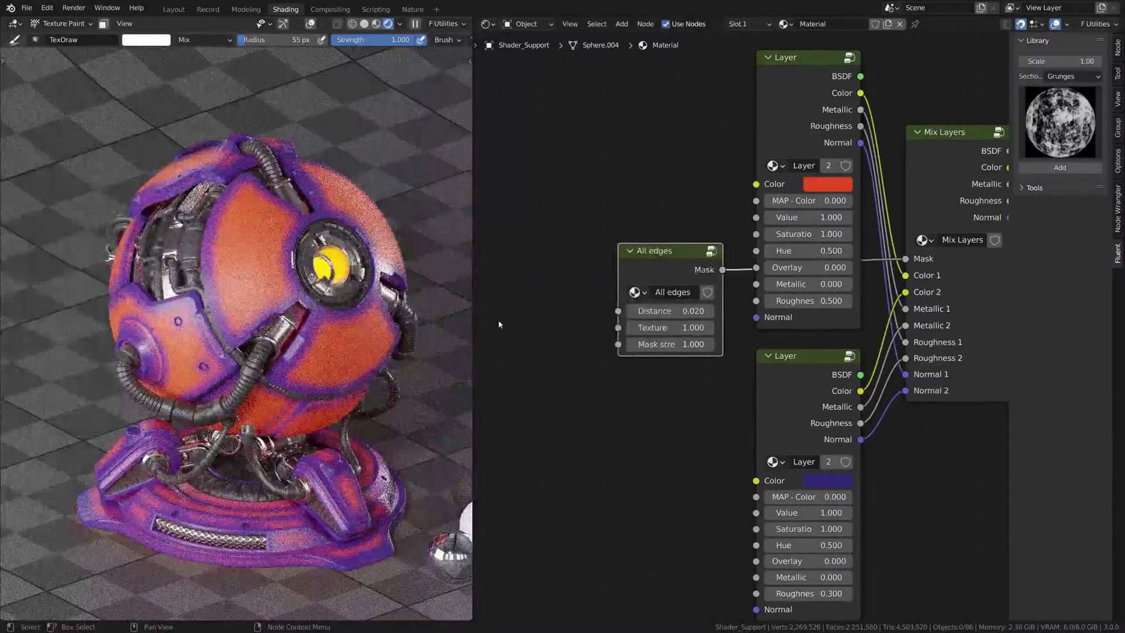
middle_drag(500, 326, 657, 236)
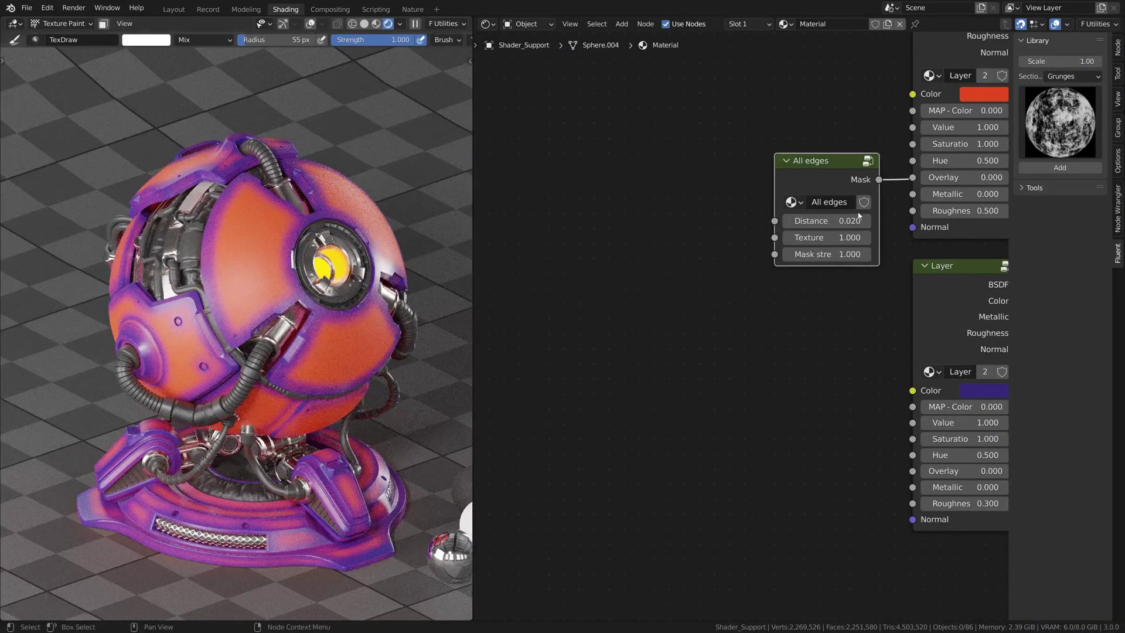
drag(820, 174, 745, 219)
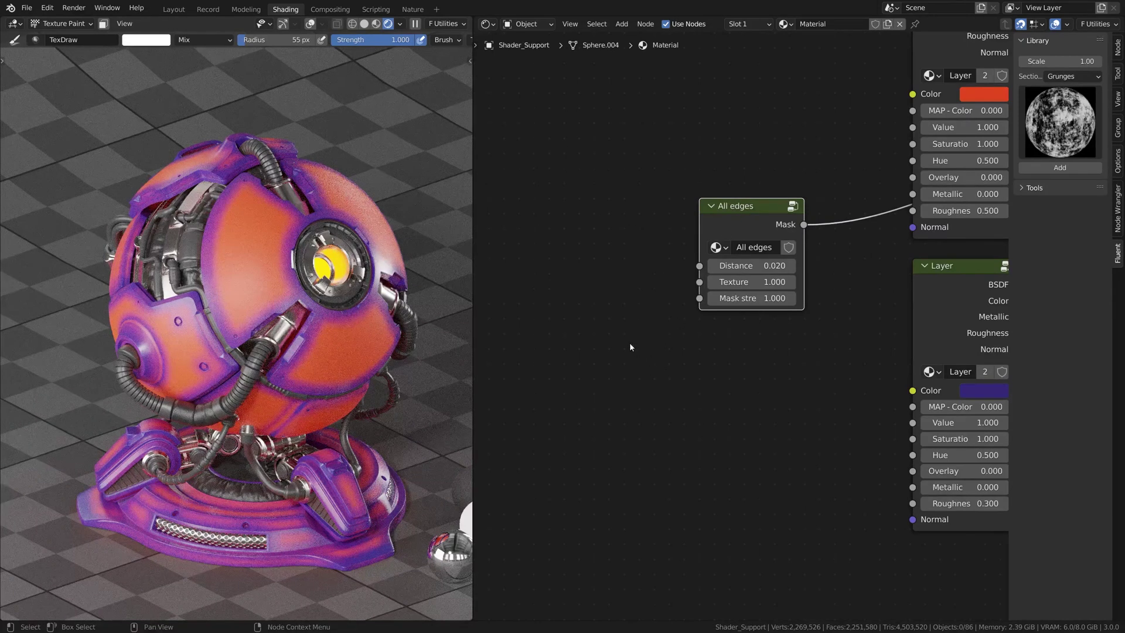
Add a new Painted Mask multiplied with the All edges mask, feeding the Mix Layers mask.
key(f)
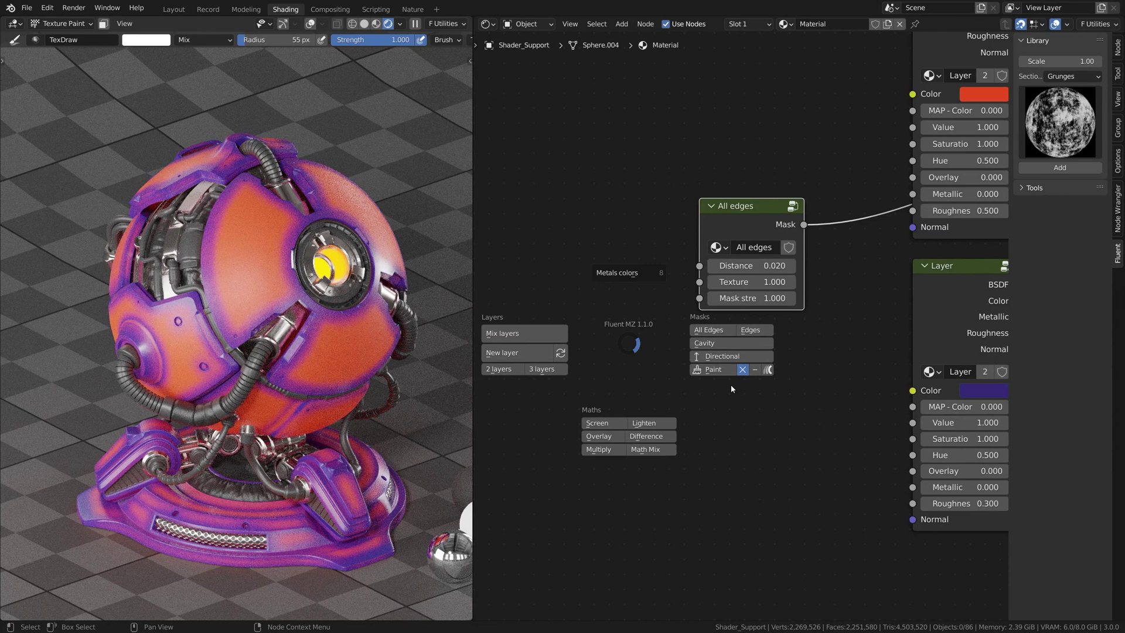
click(742, 369)
mouse_move(617, 63)
mouse_down()
mouse_move(768, 132)
mouse_move(670, 98)
mouse_up()
mouse_move(798, 192)
middle_down()
mouse_move(700, 266)
mouse_move(432, 325)
middle_up()
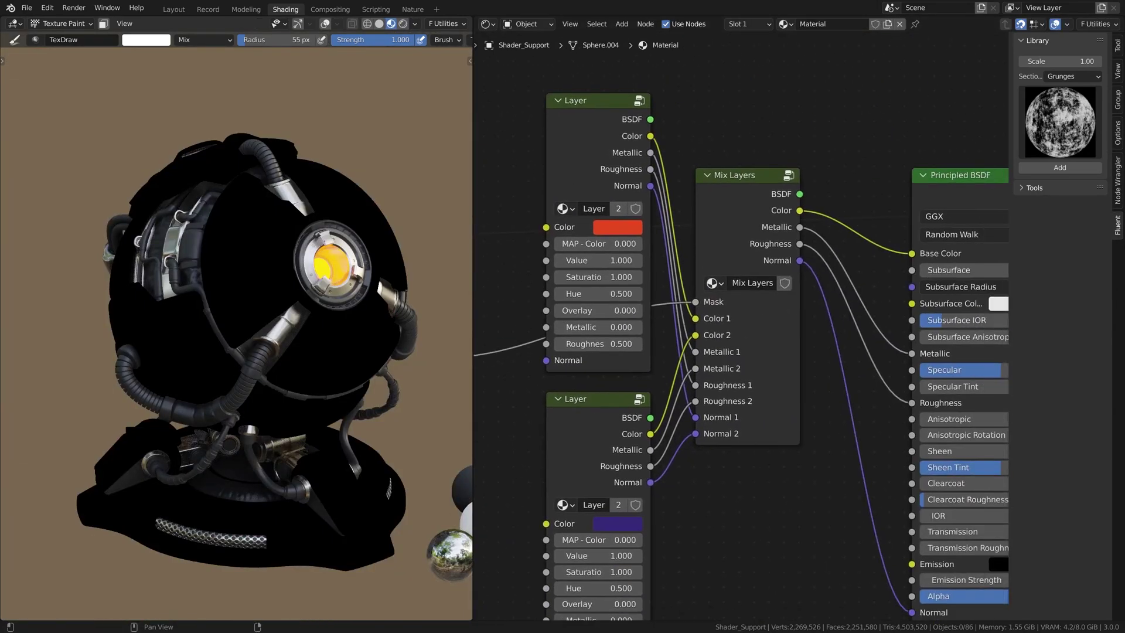
middle_drag(689, 205, 1074, 136)
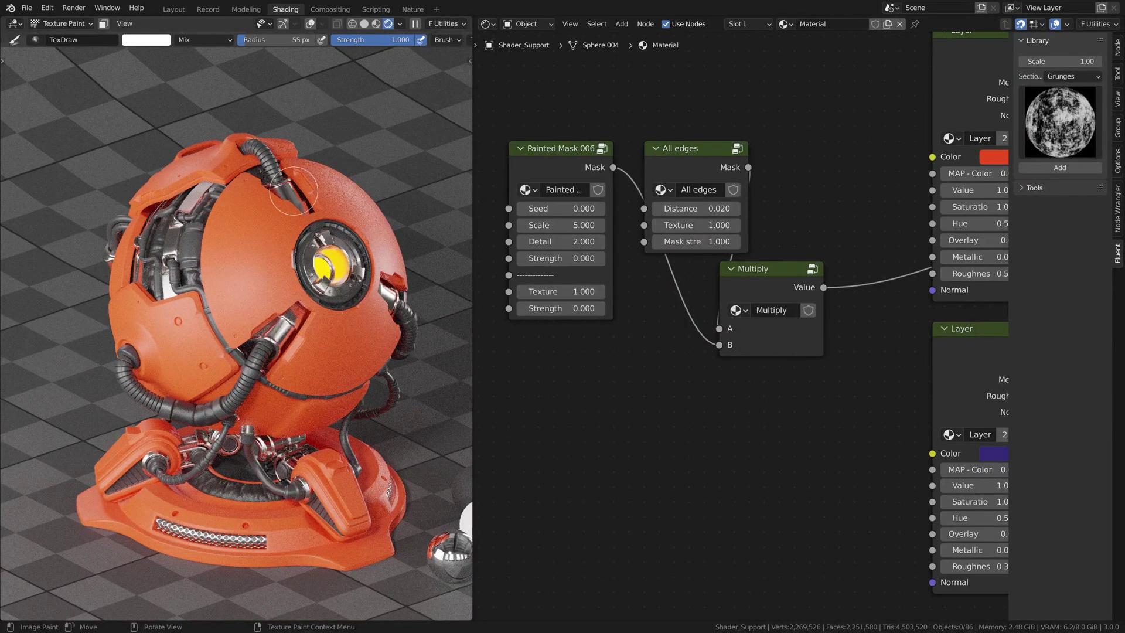
Paint the edge mask in around the robot's eye and the cable recesses, then check it in solid and rendered shading.
drag(252, 183, 268, 280)
mouse_move(286, 324)
mouse_down()
mouse_move(318, 318)
mouse_move(325, 341)
mouse_up()
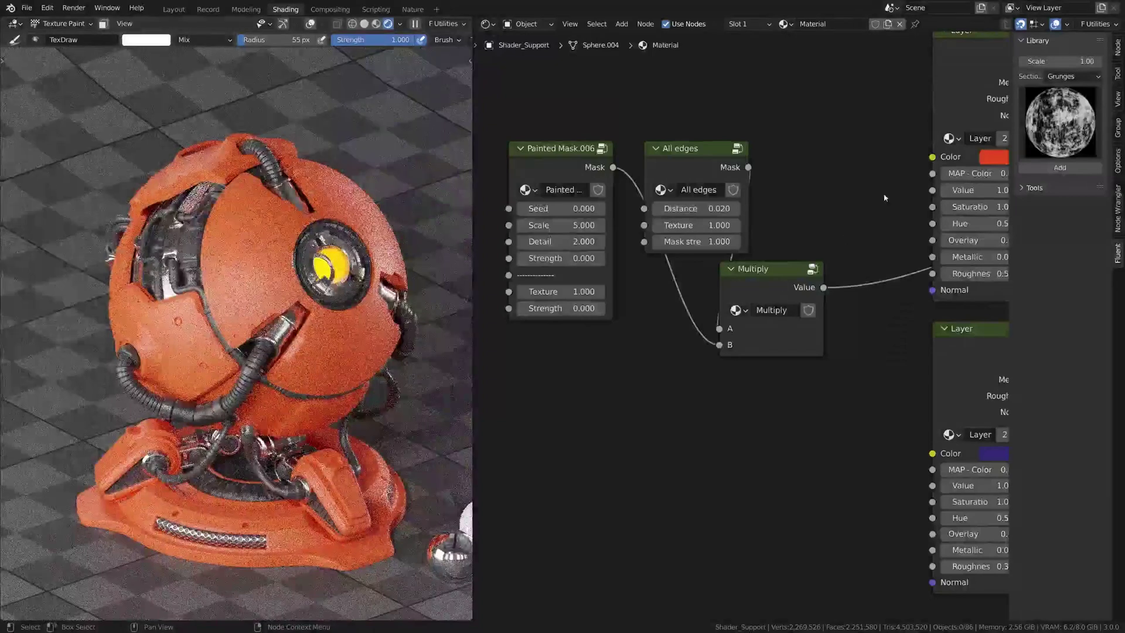
click(364, 26)
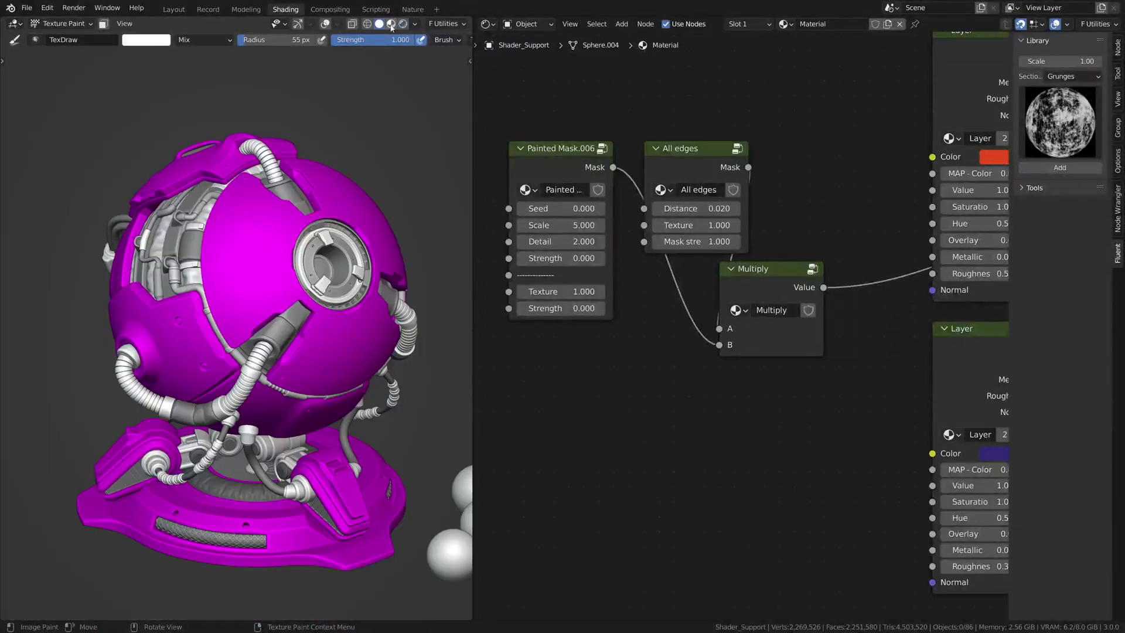
click(402, 23)
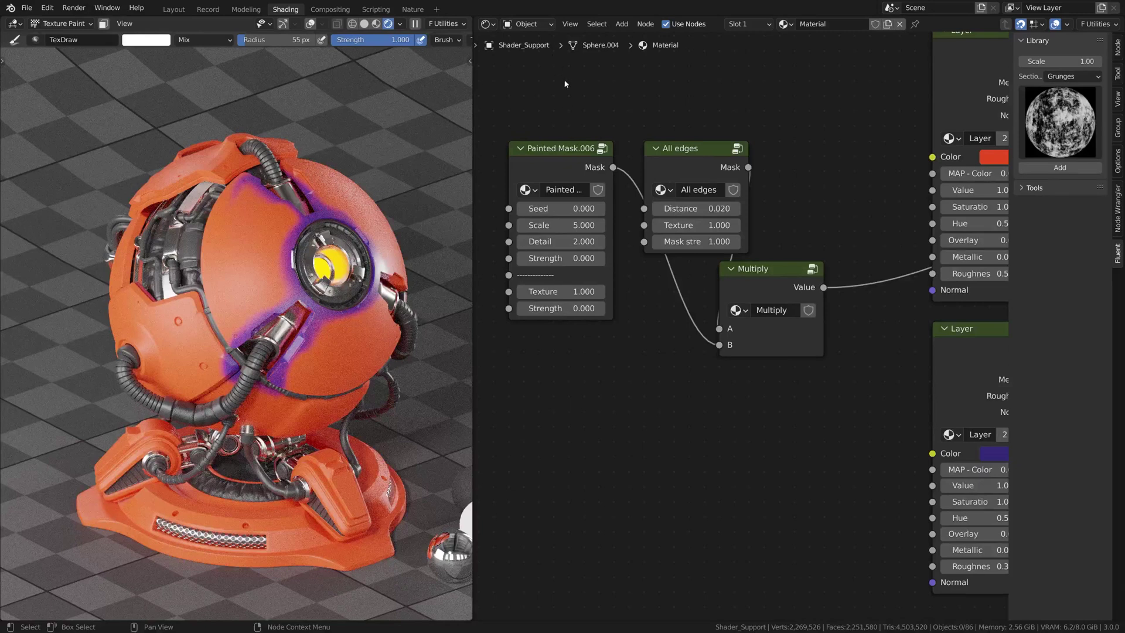
Add Grunge 05, feed its Result into the Painted Mask's Texture input, and set that mask's texture Strength to 0.100.
drag(564, 81, 761, 363)
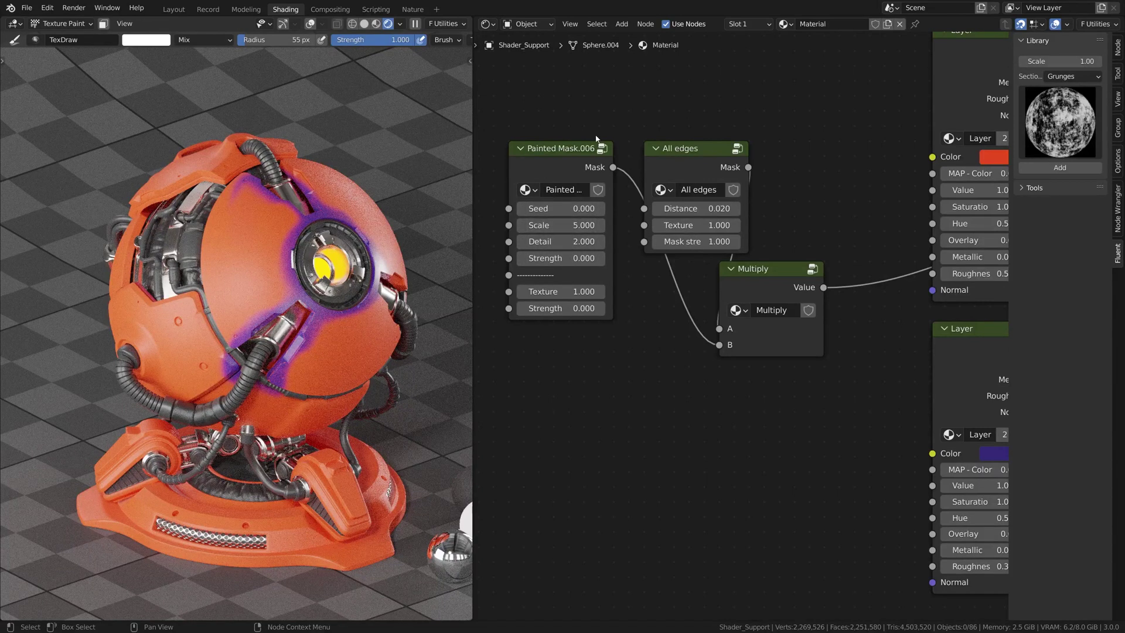
middle_drag(647, 359, 828, 365)
click(1073, 114)
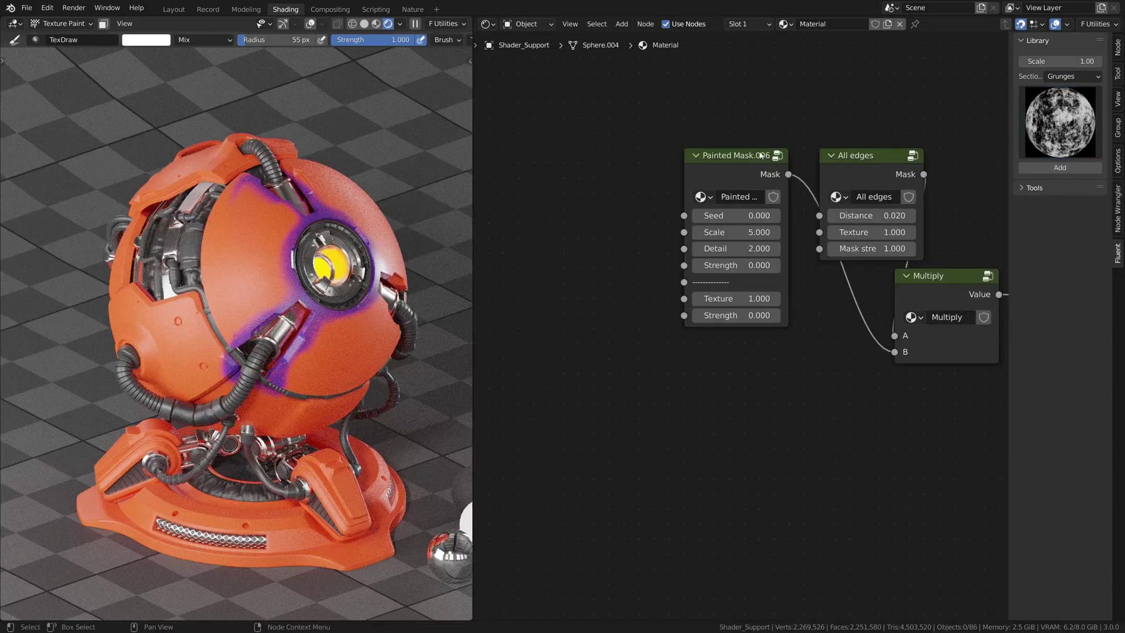
click(760, 153)
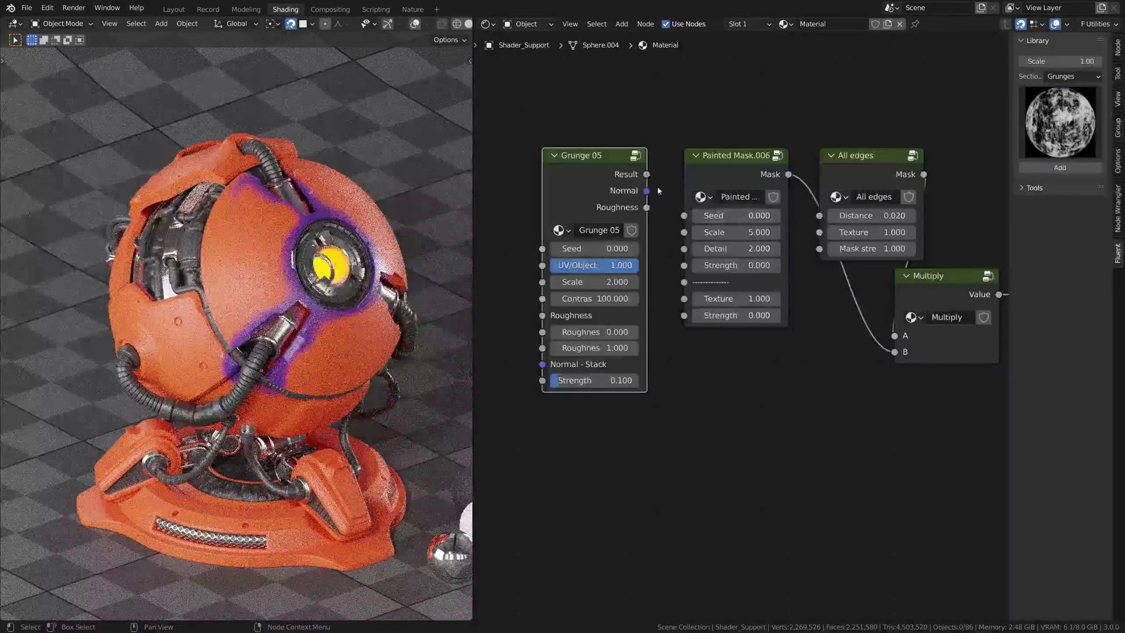
drag(647, 175, 697, 298)
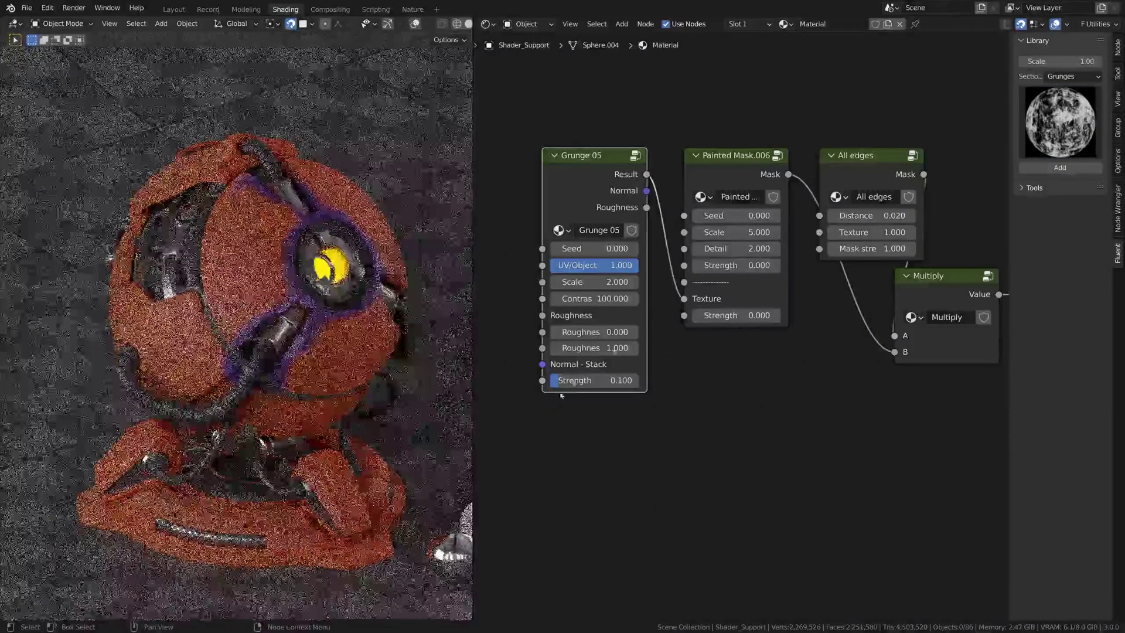
mouse_move(758, 315)
mouse_down()
mouse_move(791, 315)
mouse_move(728, 315)
mouse_up()
shift+middle_drag(409, 307, 361, 330)
scroll(259, 240, up, 5)
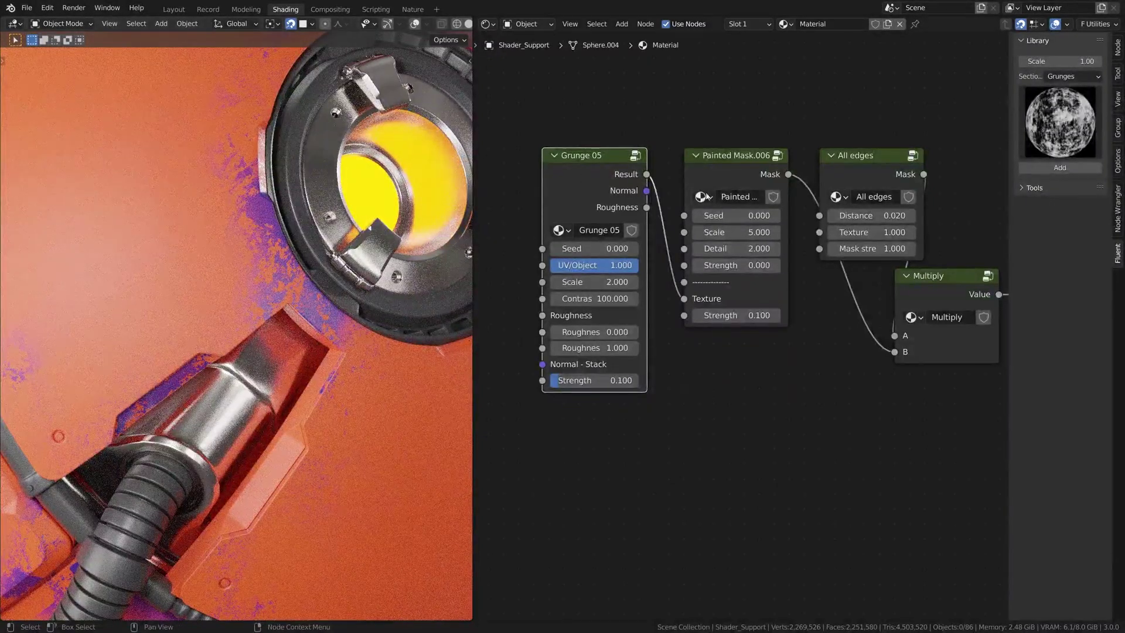
scroll(278, 260, down, 5)
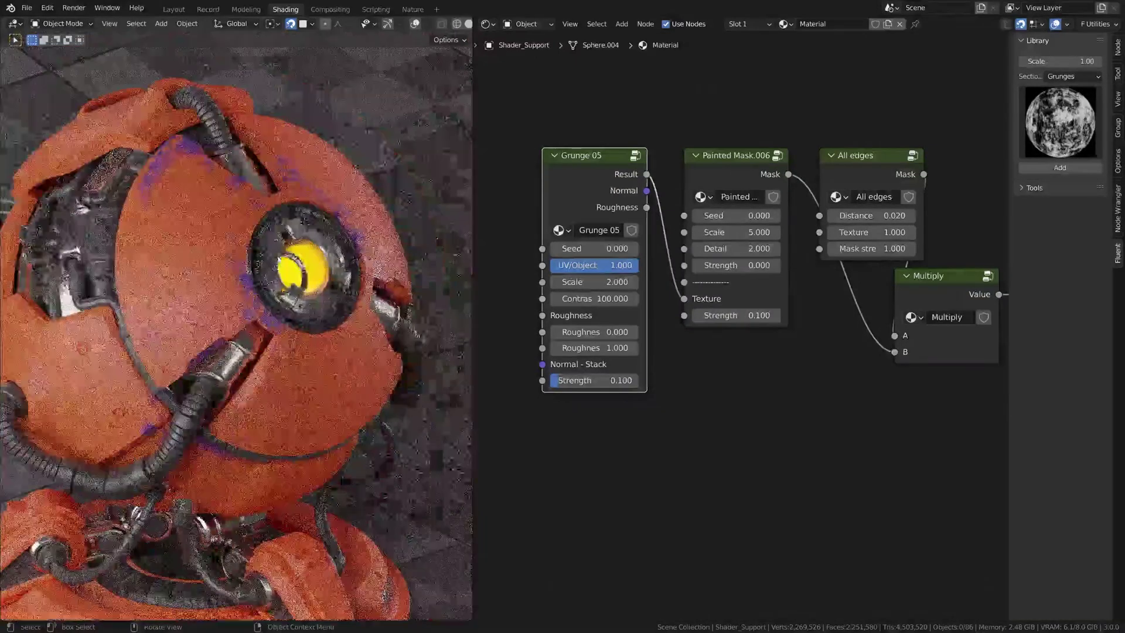
Delete the Grunge 05, Painted Mask, All edges and Multiply nodes, leaving the two layers and Mix Layers.
mouse_move(601, 79)
mouse_down()
mouse_move(750, 193)
mouse_move(939, 401)
mouse_up()
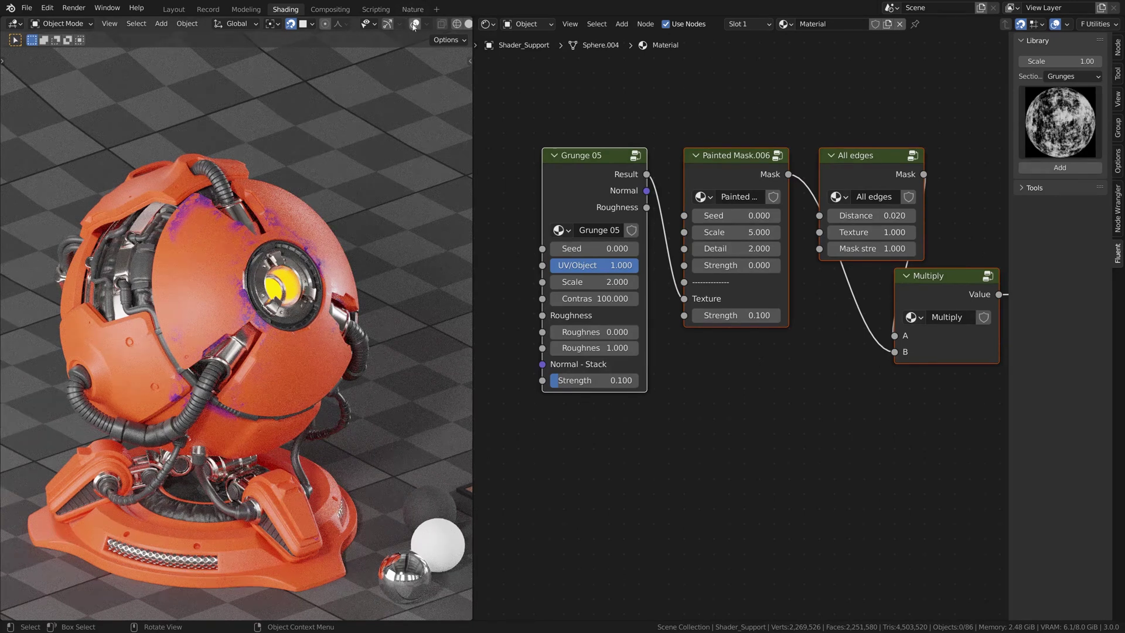
scroll(413, 26, down, 5)
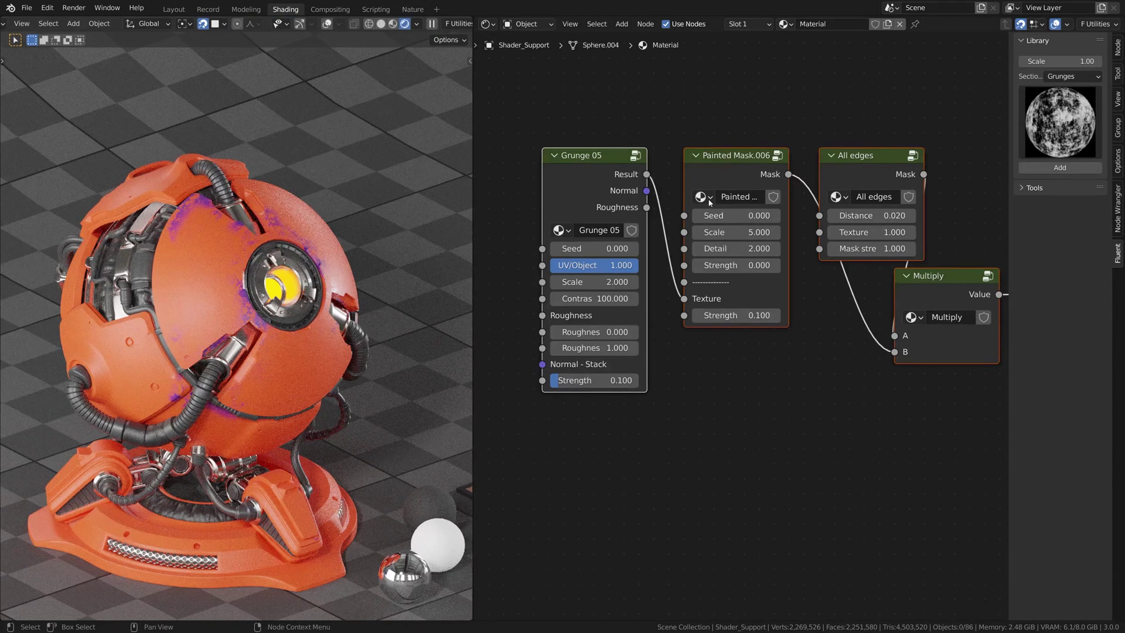
key(x)
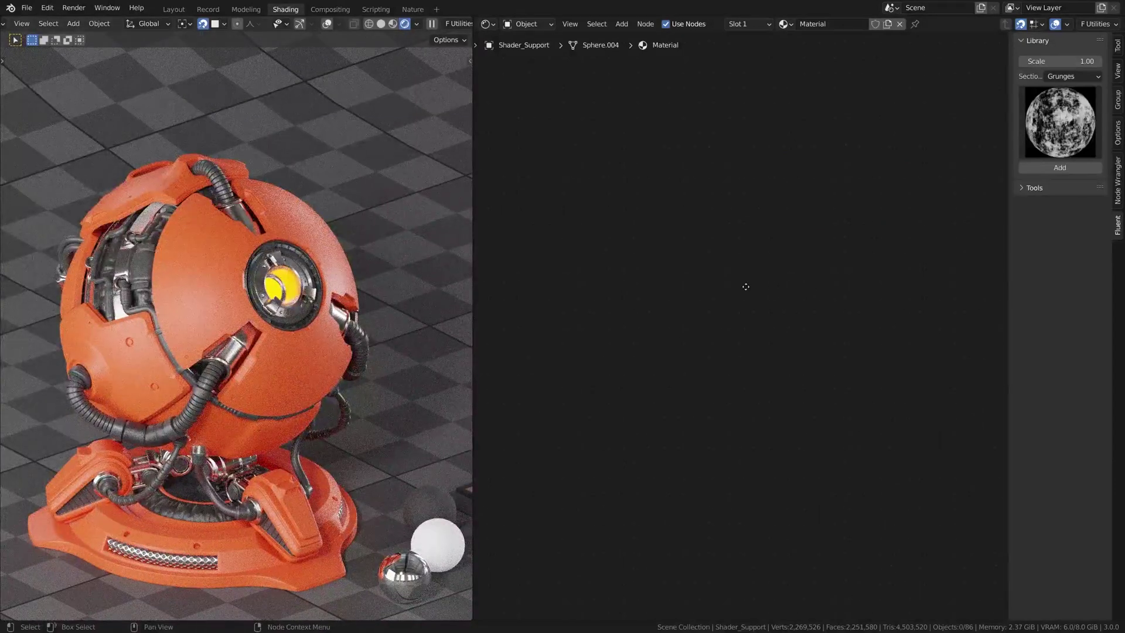
middle_drag(746, 286, 605, 279)
scroll(601, 305, down, 4)
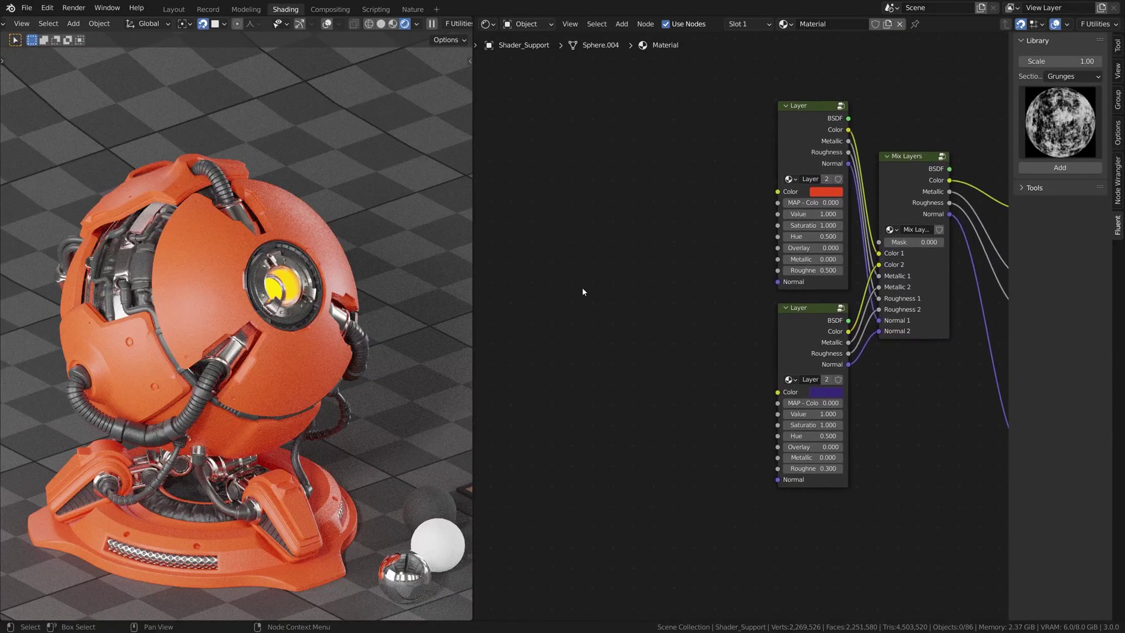
Switch the library section to Imperfections and add the Finger Print texture.
key(f)
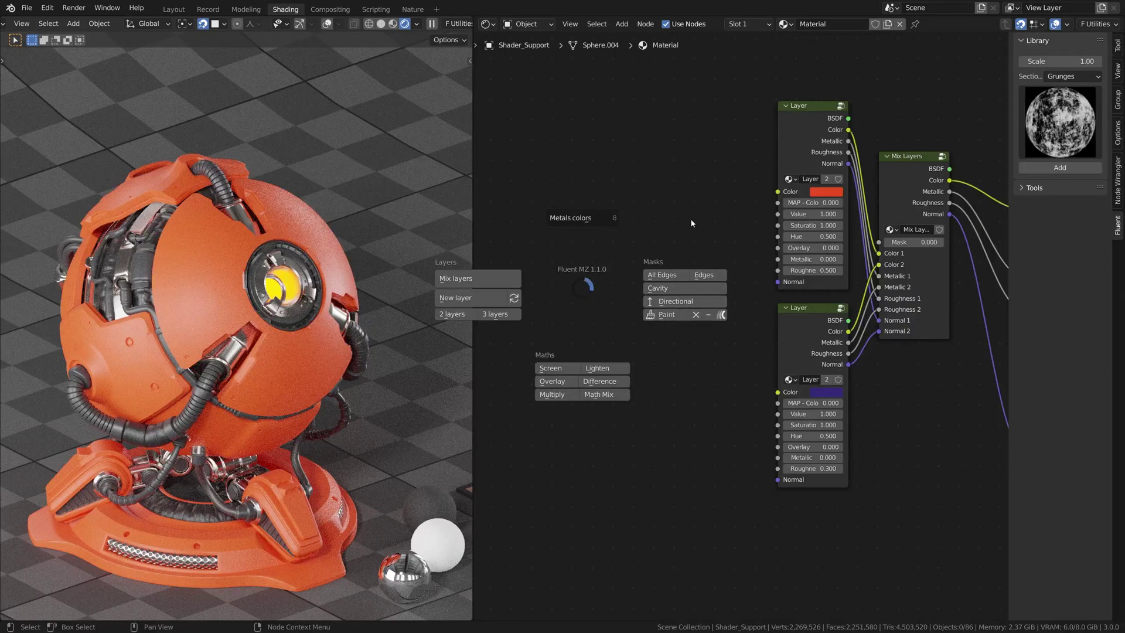
key(Escape)
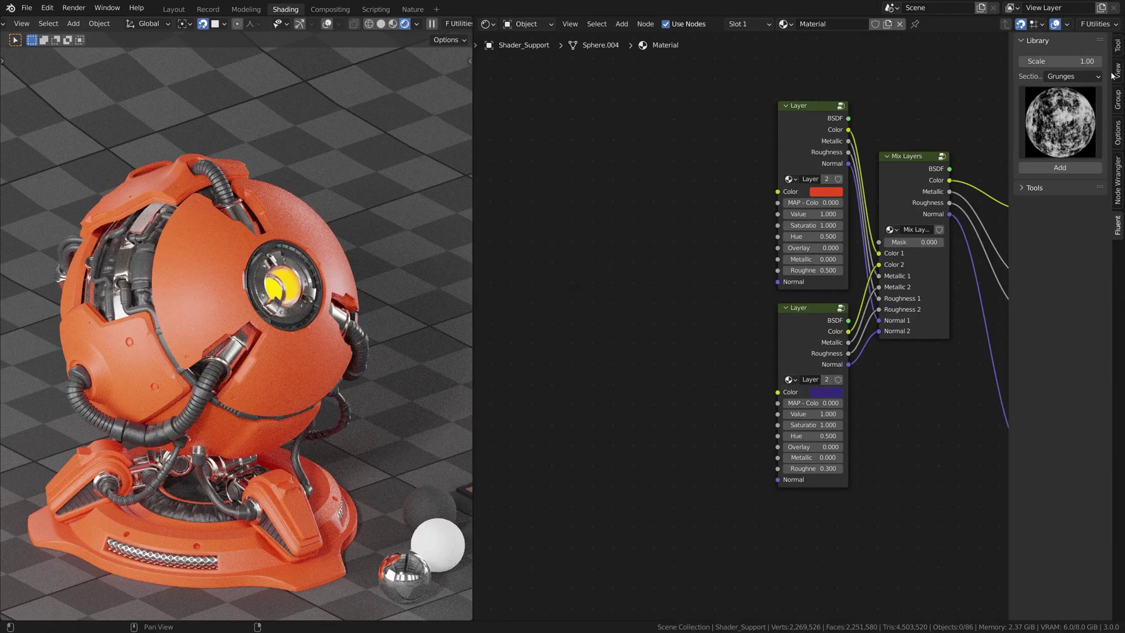
click(1086, 77)
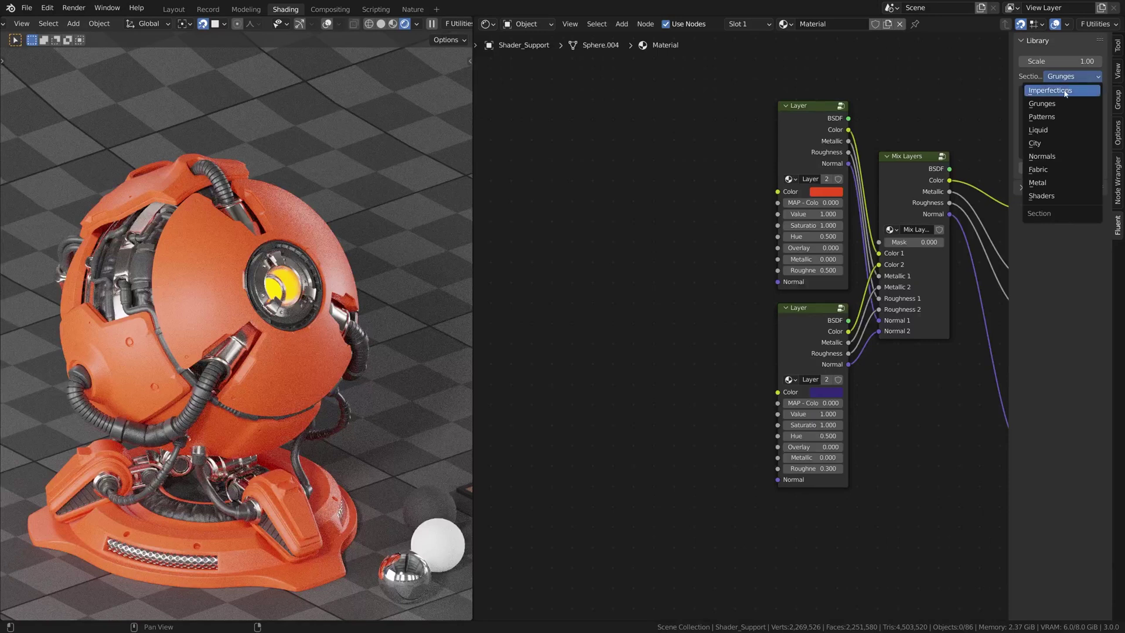
click(1064, 91)
click(1070, 115)
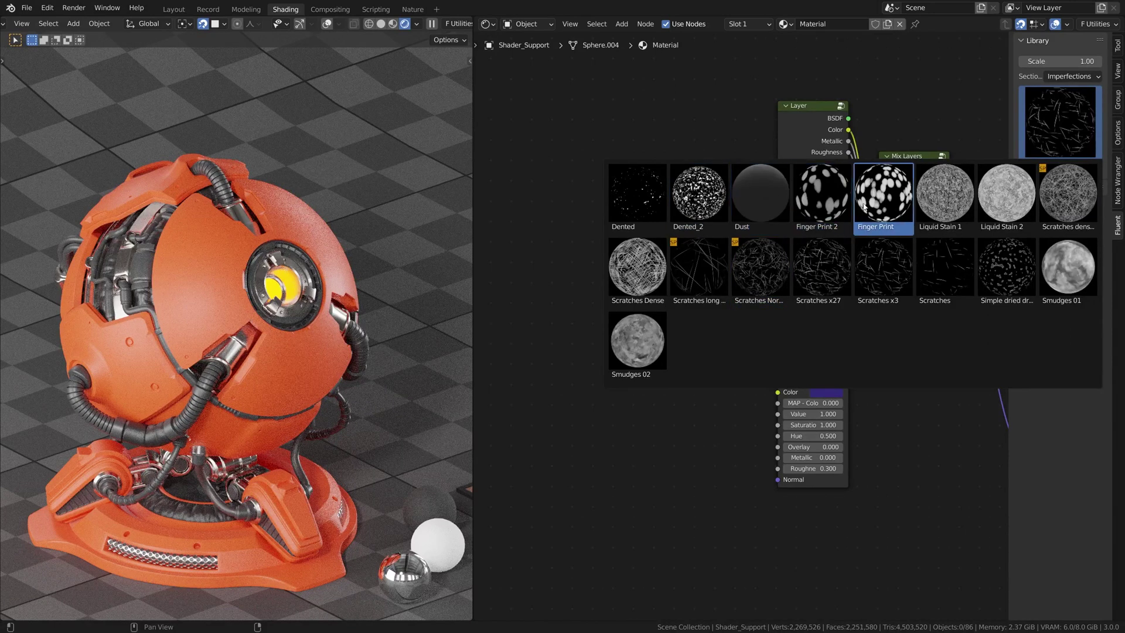
click(883, 199)
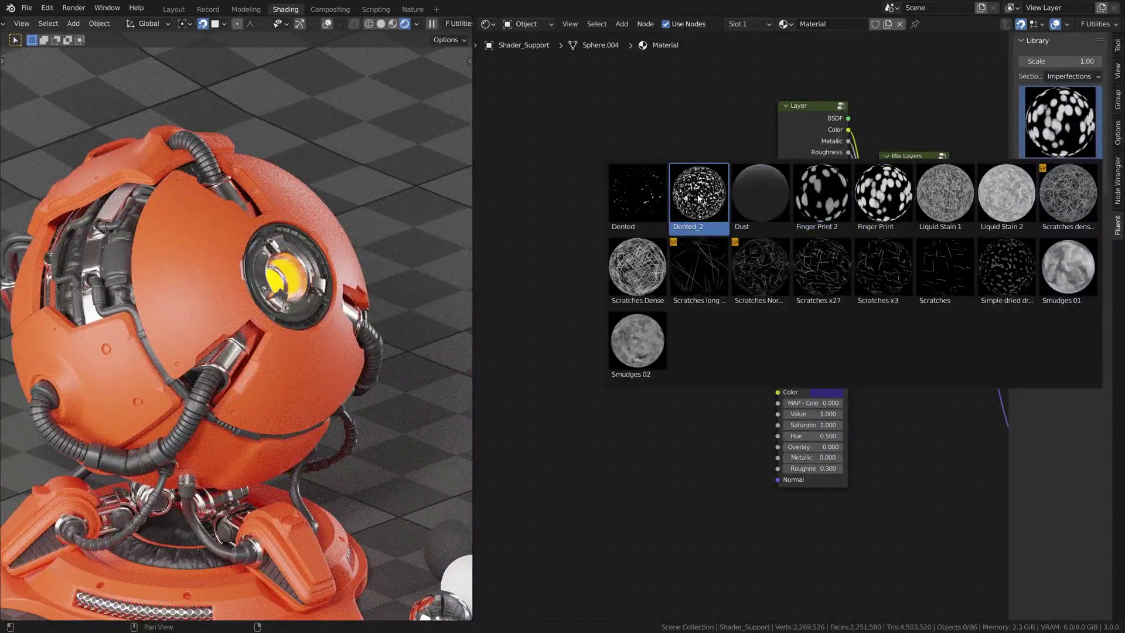
Add the Dented imperfection left of the layers and connect its Mask output to the Mix Layers Mask input.
click(648, 200)
click(1059, 168)
middle_drag(971, 251, 798, 224)
drag(886, 305, 510, 245)
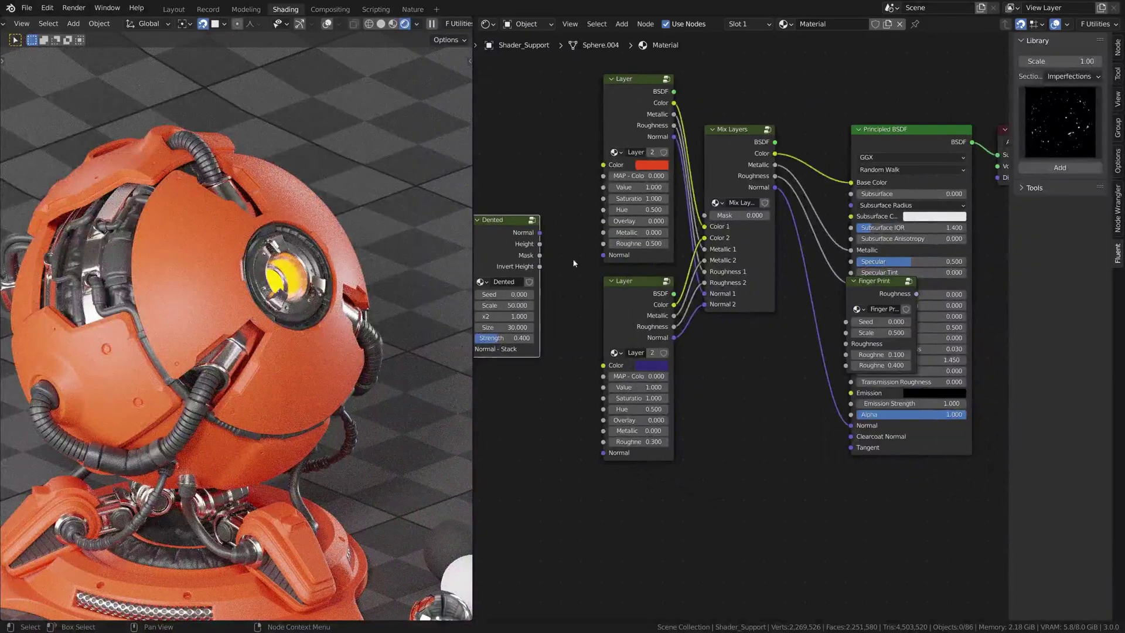
middle_drag(573, 263, 640, 263)
drag(606, 255, 772, 215)
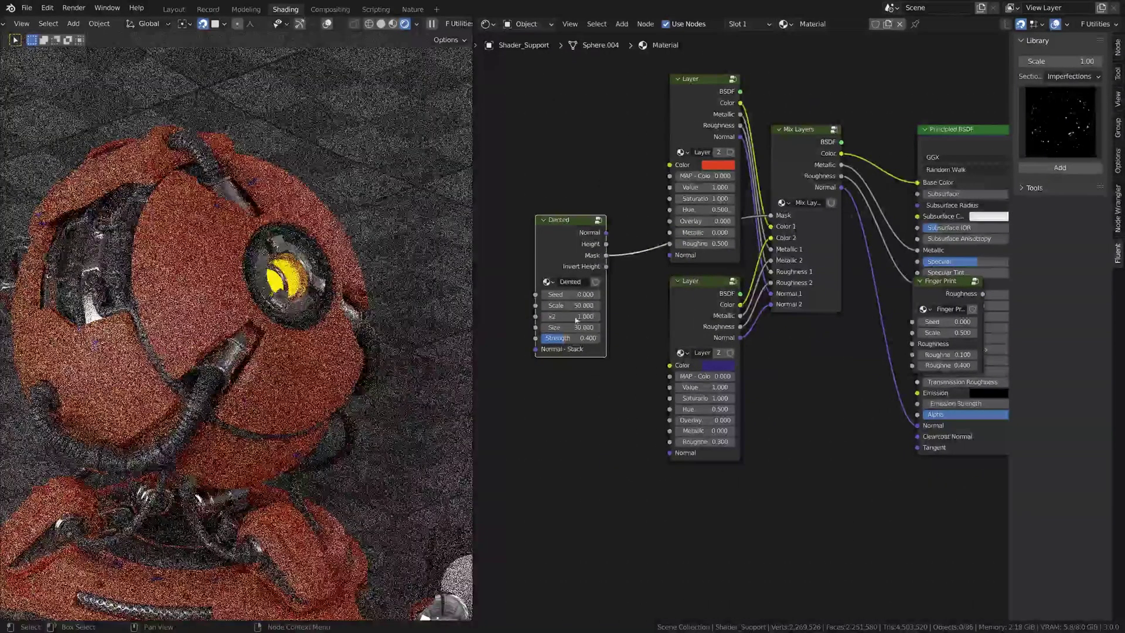
Connect the Dented Normal output to the purple layer's Normal input and inspect the dents up close on the robot.
middle_drag(375, 305, 281, 328)
scroll(273, 326, up, 5)
scroll(273, 326, up, 2)
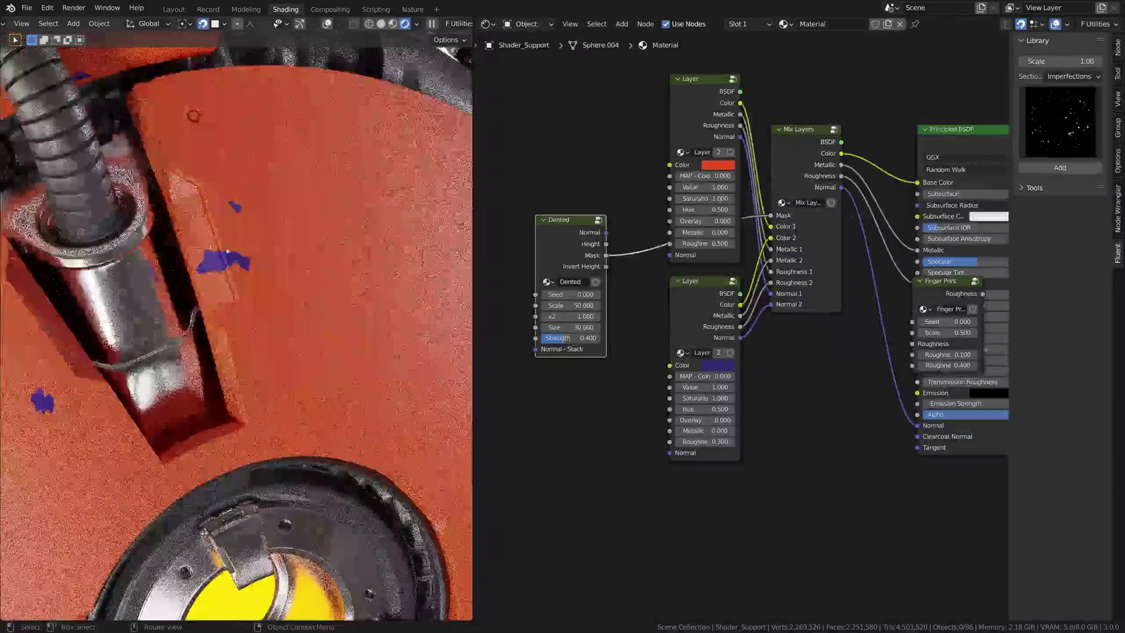
drag(605, 232, 684, 259)
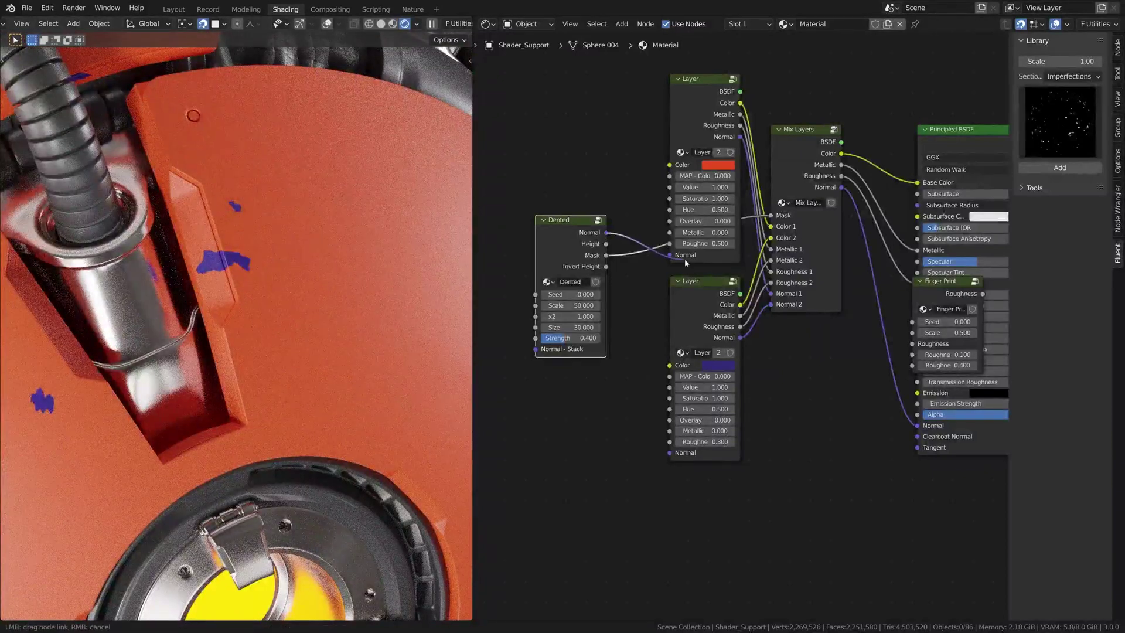
drag(683, 421, 670, 453)
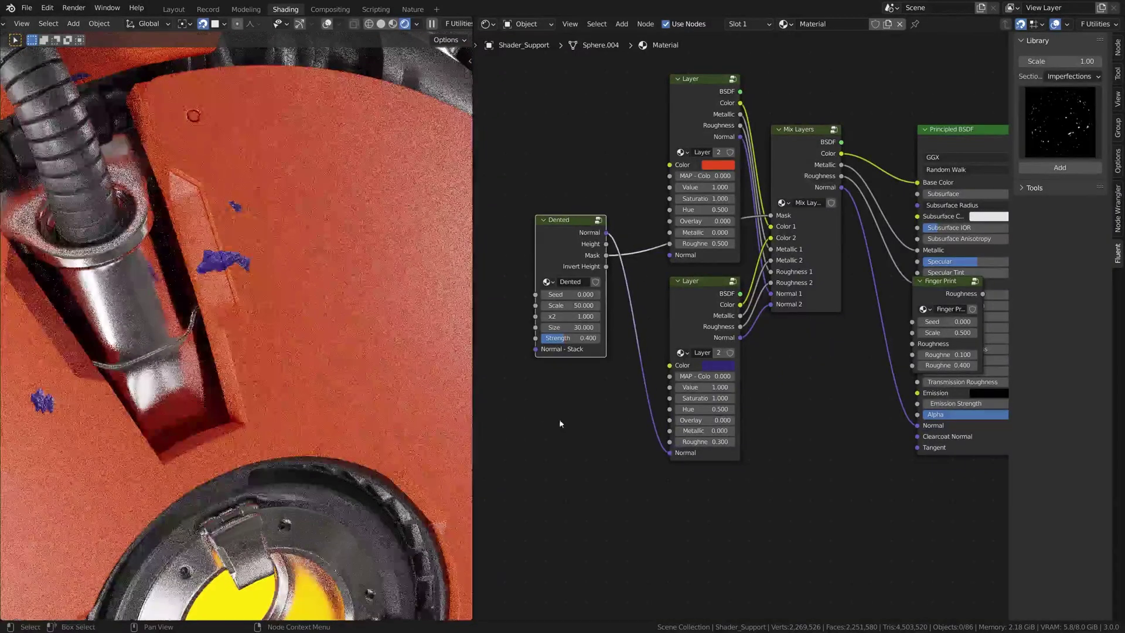
middle_drag(258, 550, 370, 268)
scroll(354, 175, down, 5)
Add the long Scratches imperfection left of Dented and connect its Normal output to Dented's Normal - Stack input.
drag(574, 221, 534, 271)
middle_drag(612, 254, 804, 214)
click(1063, 112)
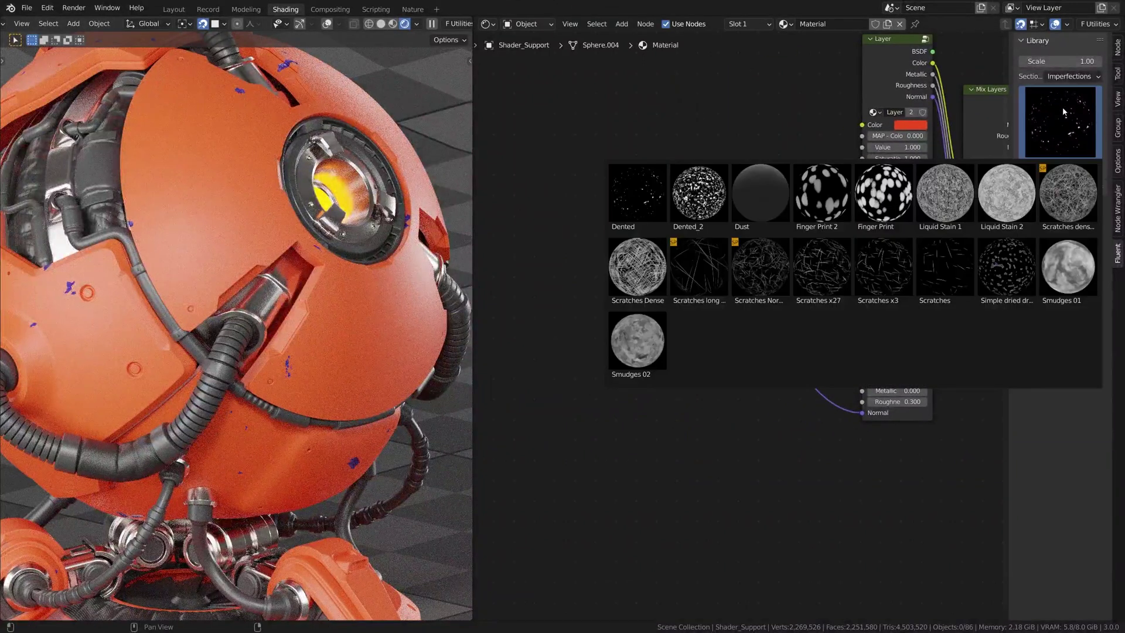
click(688, 262)
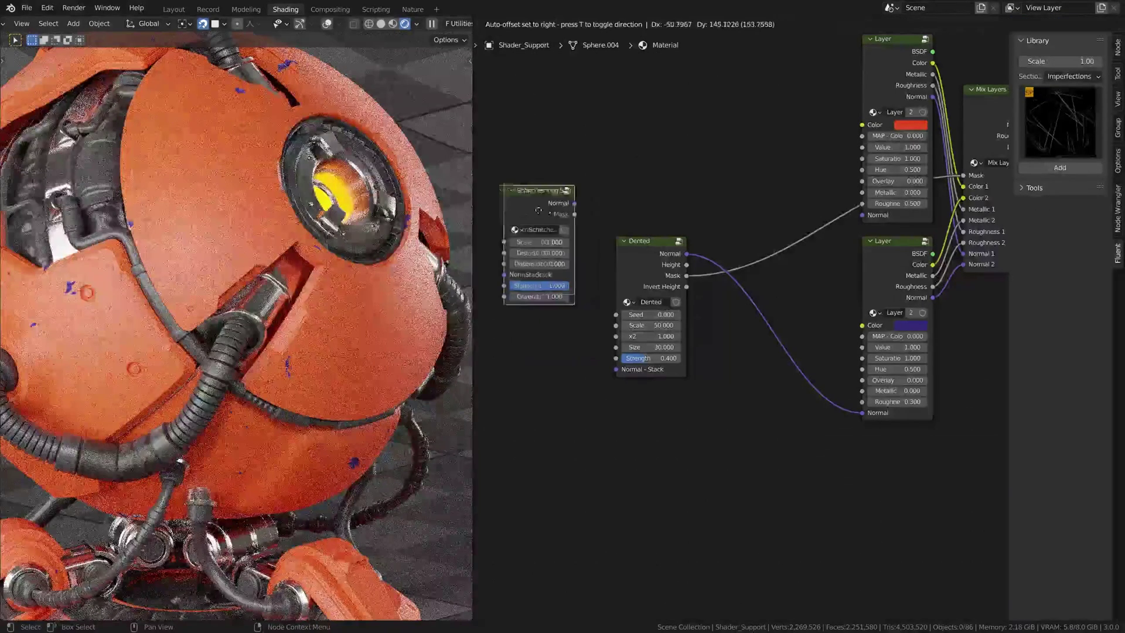
click(565, 216)
drag(565, 216, 619, 371)
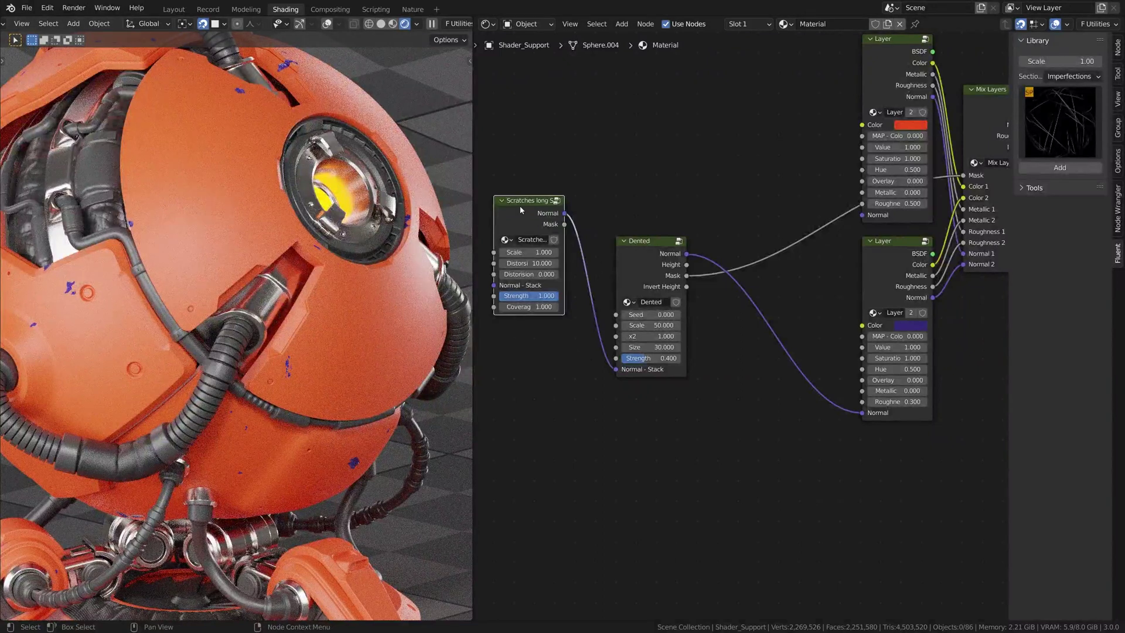
drag(520, 210, 551, 188)
middle_drag(690, 249, 731, 254)
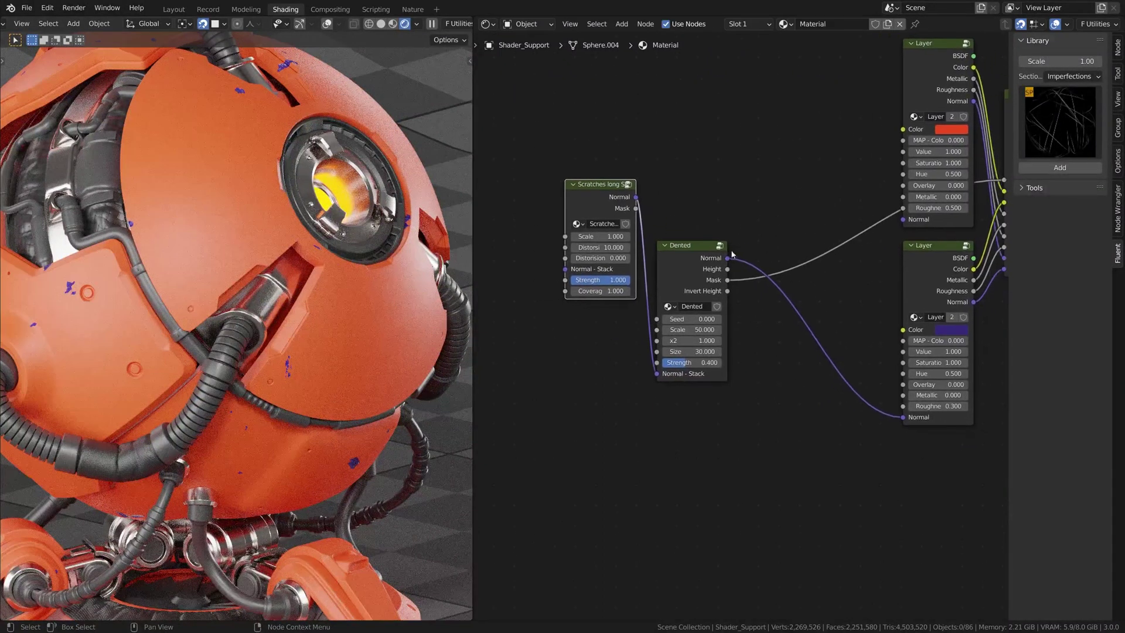
Insert a Lighten node on the Dented Mask link and connect the Scratches Mask output to its B input to combine both masks.
click(668, 255)
click(657, 237)
click(683, 245)
click(723, 202)
click(697, 257)
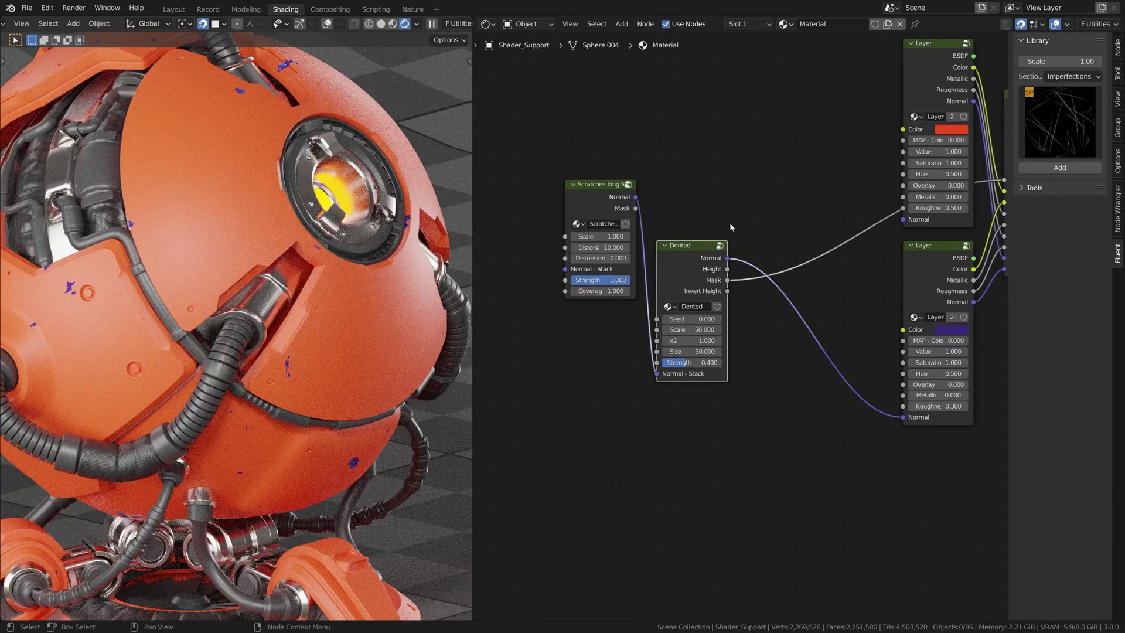
key(f)
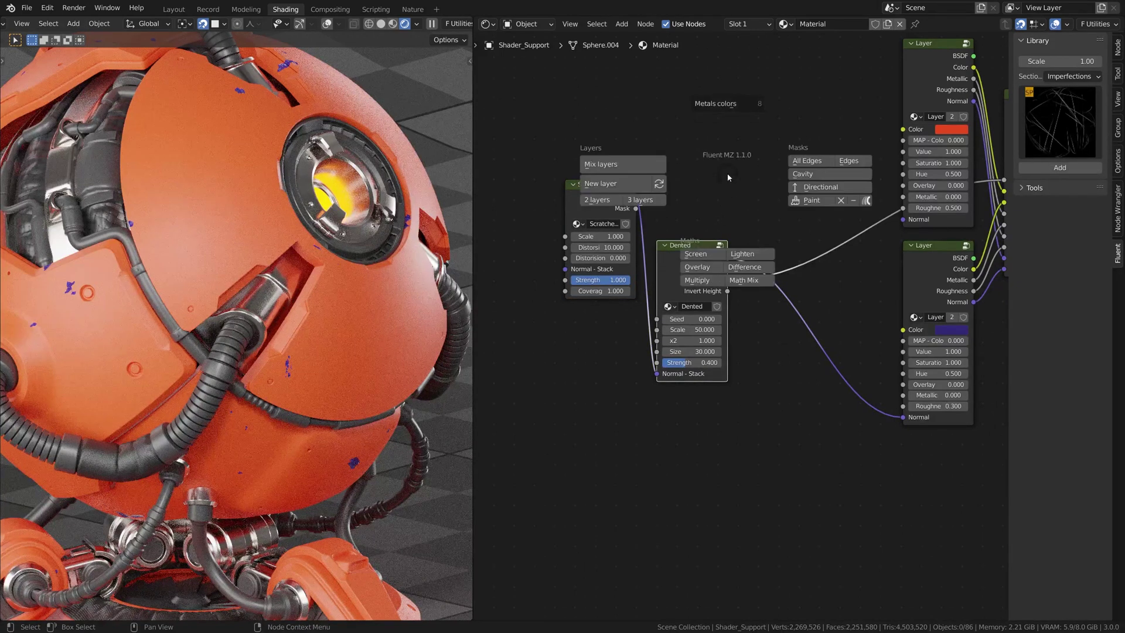
click(752, 256)
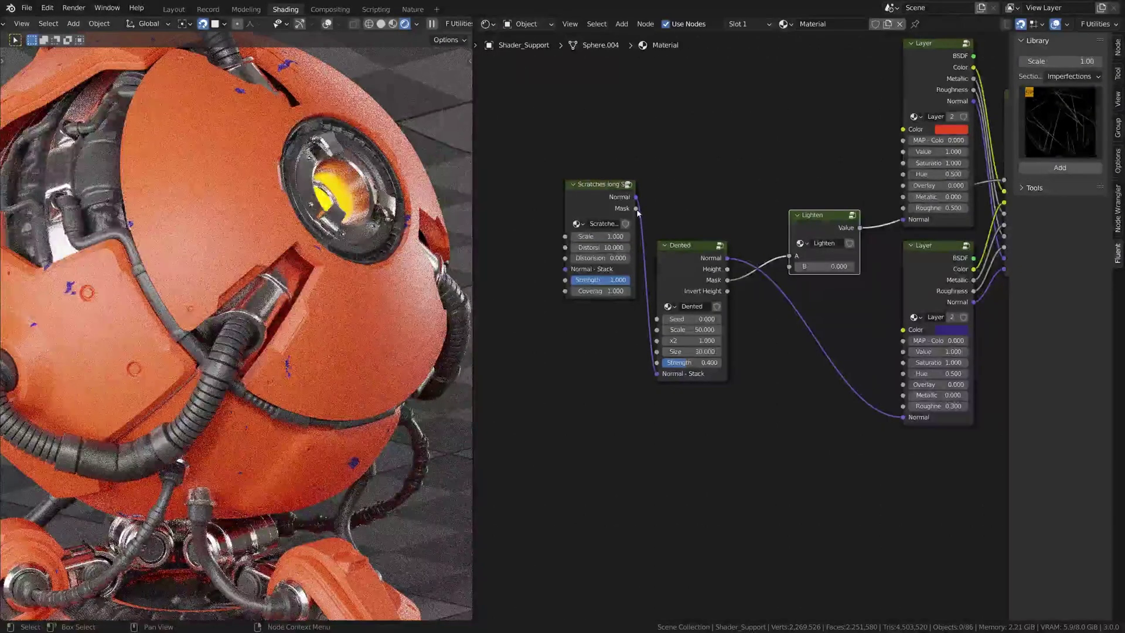
drag(635, 208, 791, 268)
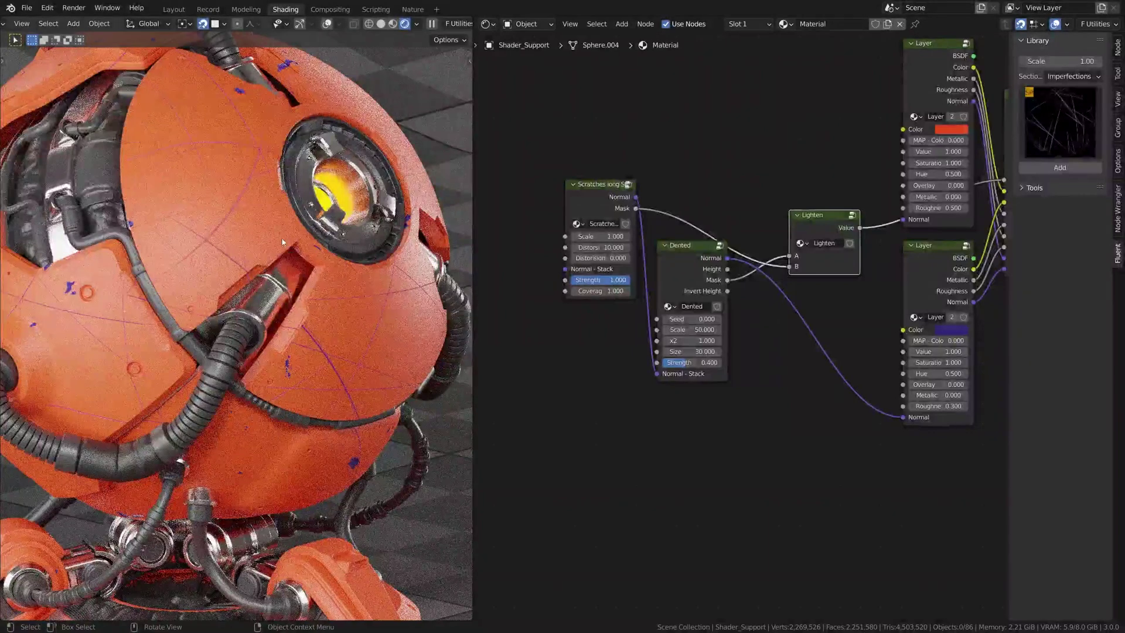
scroll(332, 317, up, 5)
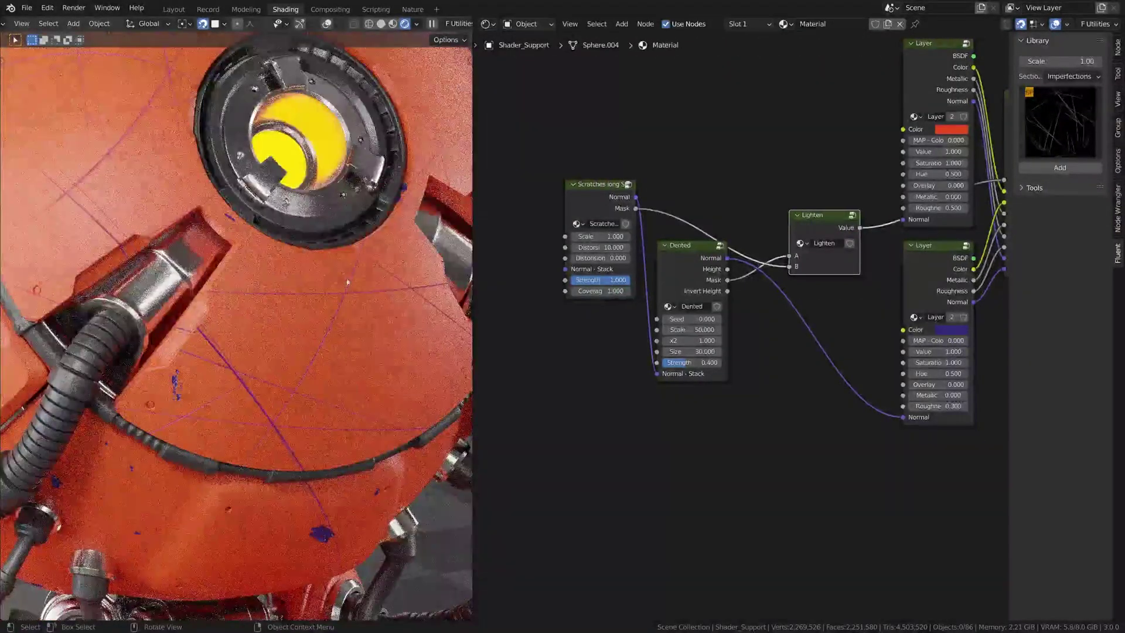
scroll(303, 356, down, 6)
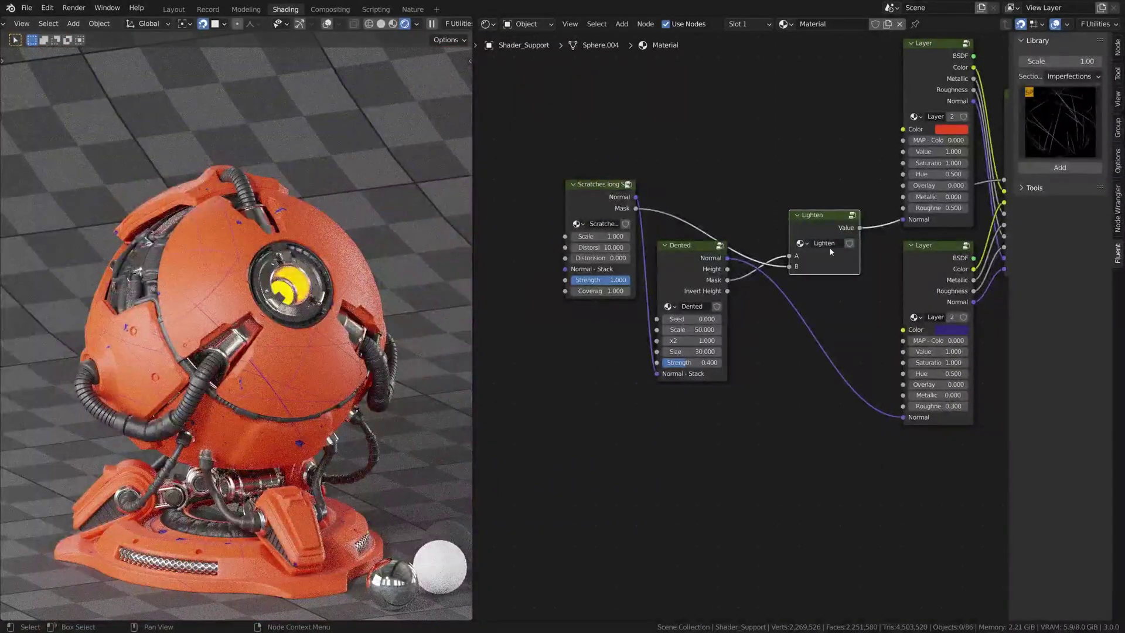
Delete the Scratches, Dented and Lighten nodes together.
drag(628, 128, 806, 400)
key(x)
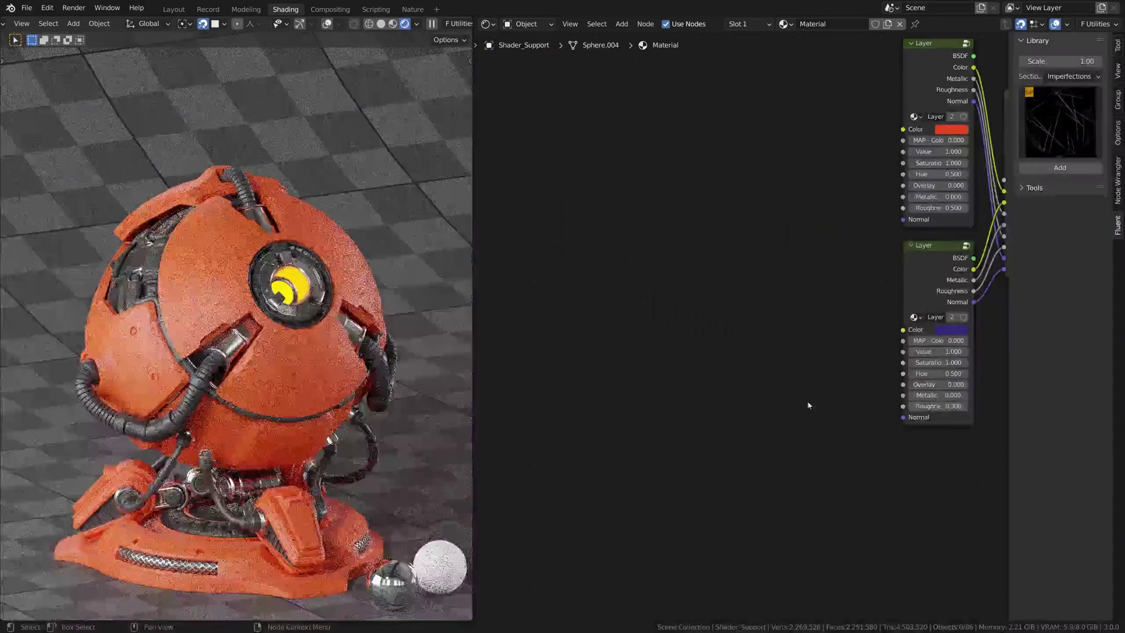
middle_drag(834, 236, 657, 249)
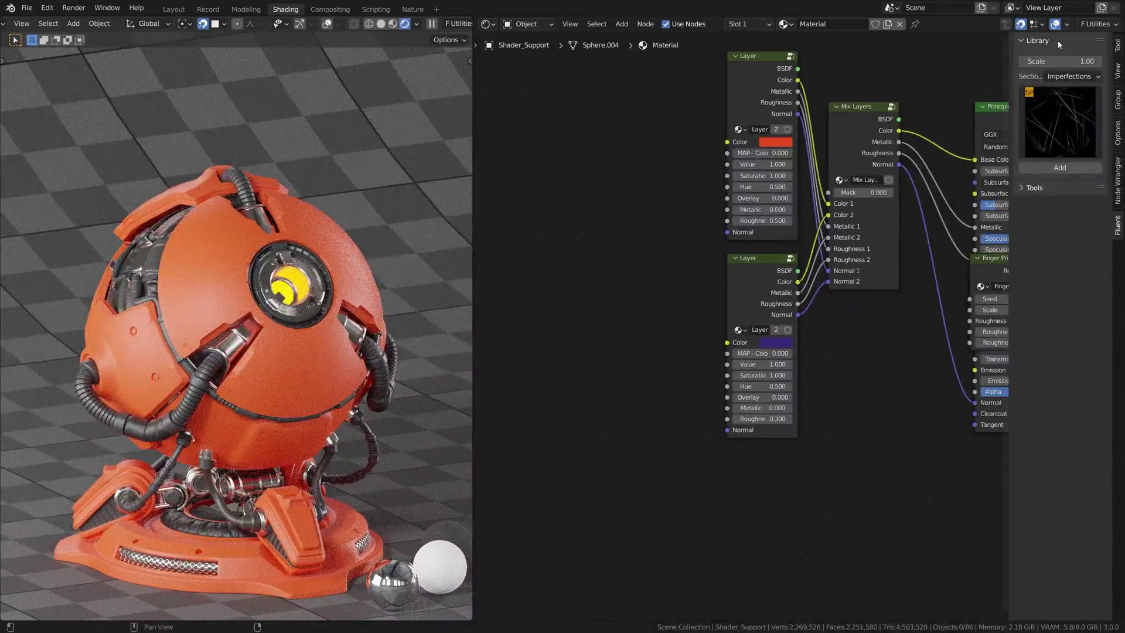
Add the first Grunge gradient from the Grunges library section left of the layers and connect its Mask output to the Mix Layers Mask.
click(1064, 77)
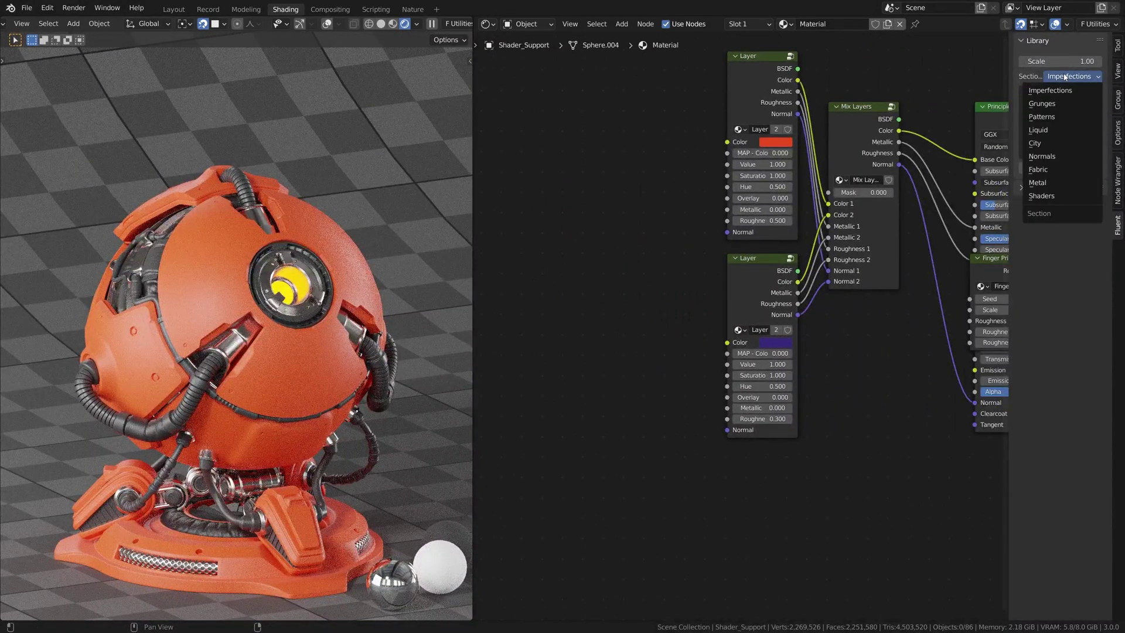
click(1042, 103)
click(1063, 118)
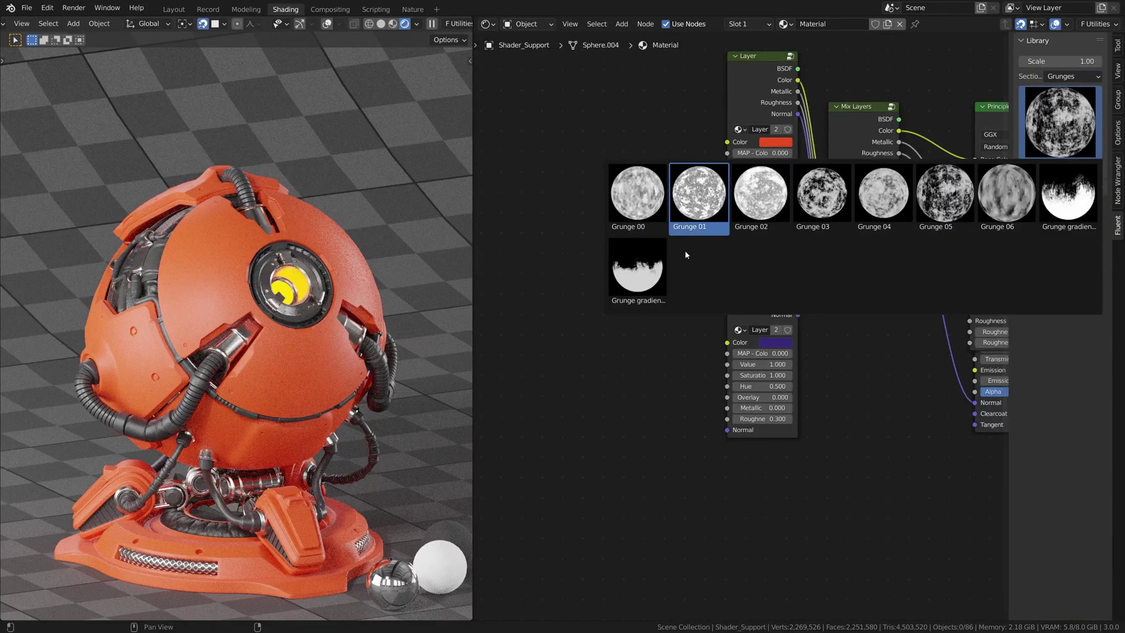
click(1062, 204)
click(1060, 167)
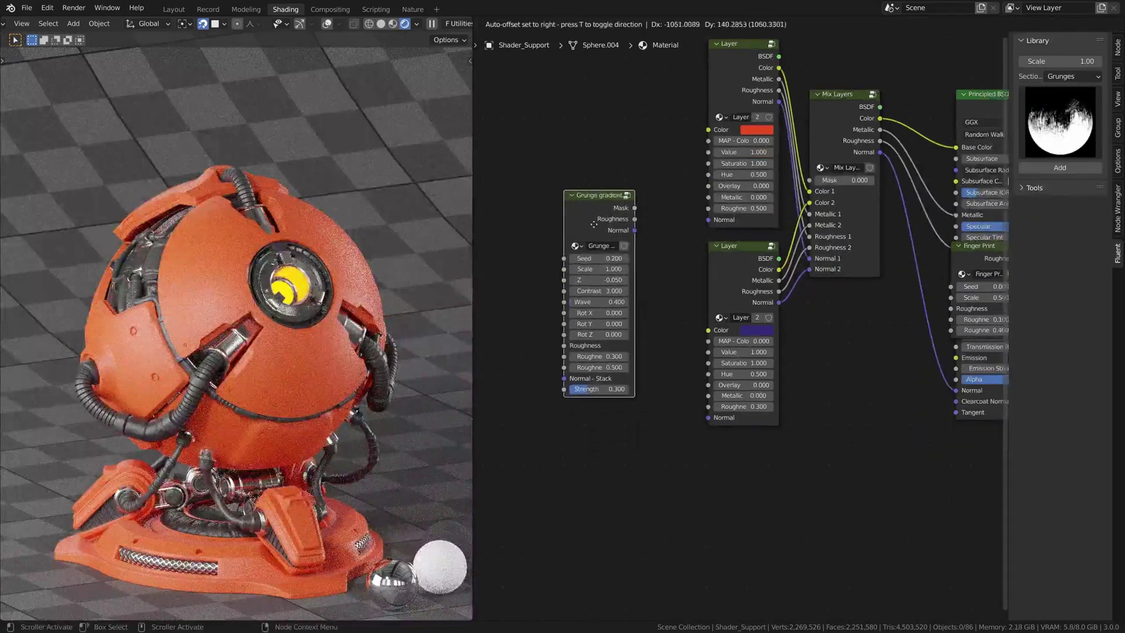
click(593, 223)
drag(633, 208, 810, 180)
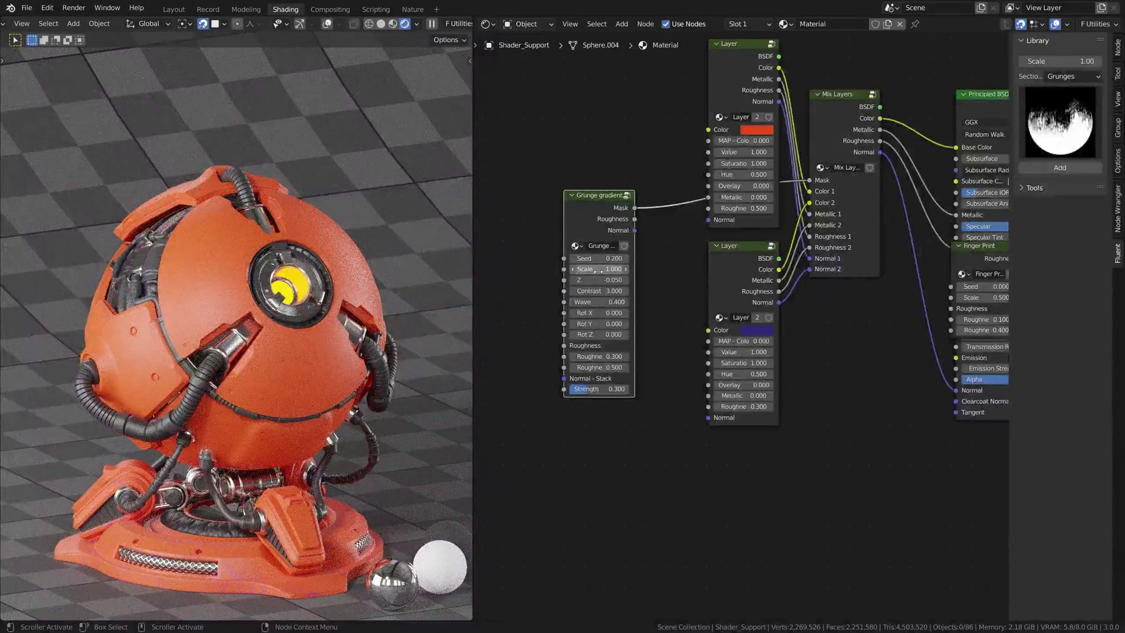
Try the Grunge gradient with its Z set to 0.100 and delete the node.
middle_drag(223, 395, 393, 395)
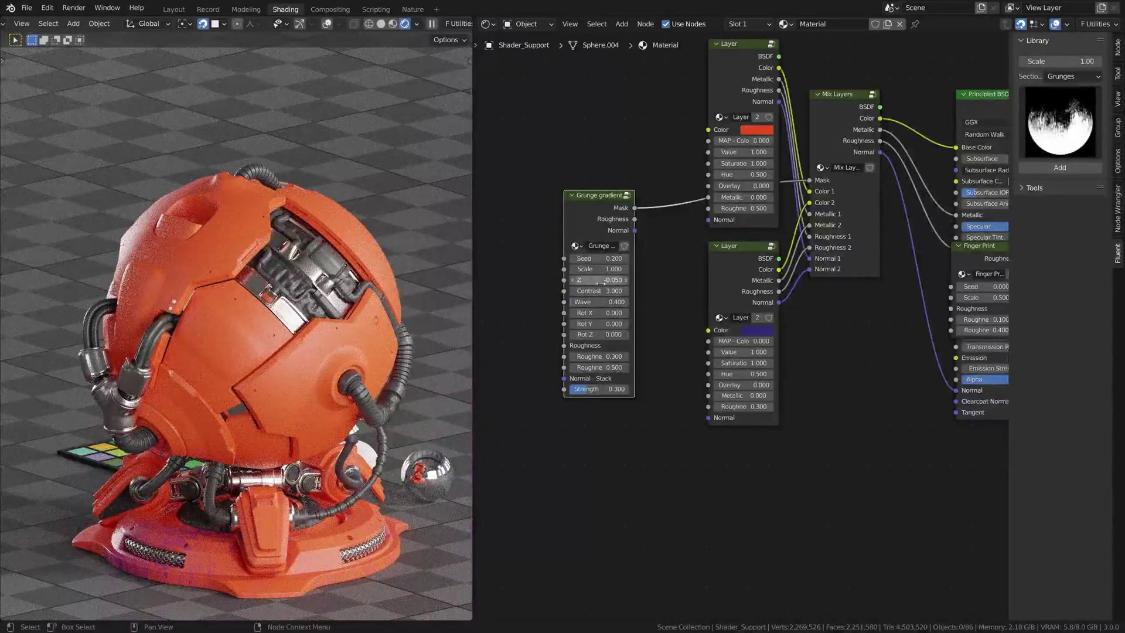
mouse_move(599, 281)
mouse_down()
mouse_move(635, 281)
mouse_move(595, 281)
mouse_move(605, 281)
mouse_up()
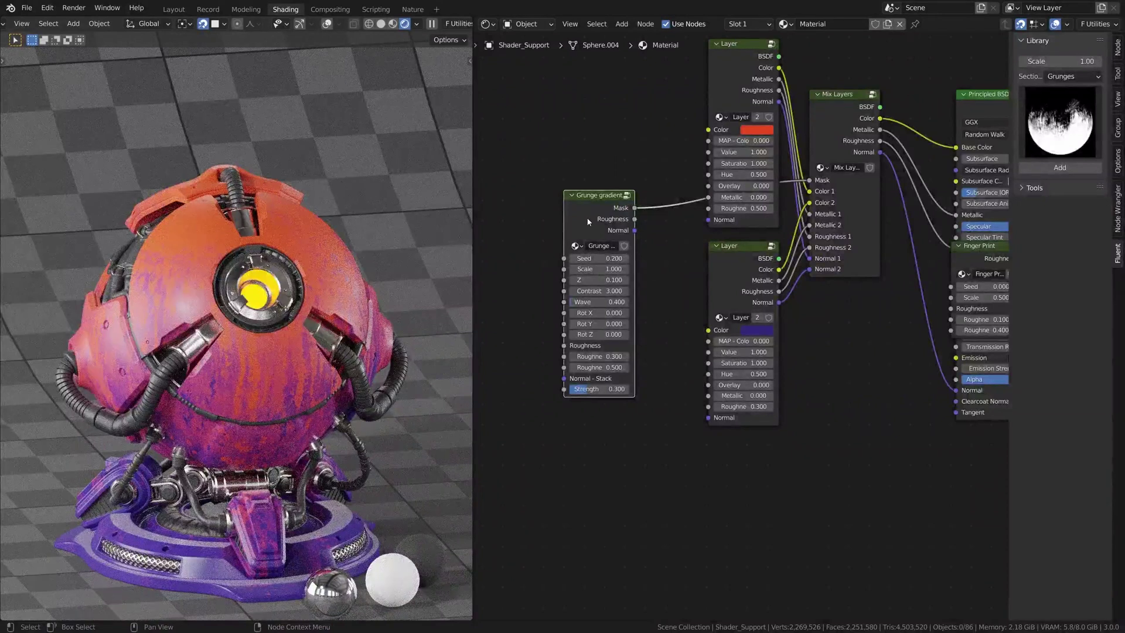
key(x)
Switch the library section to Patterns and add the Diamond_Plate pattern.
click(1070, 75)
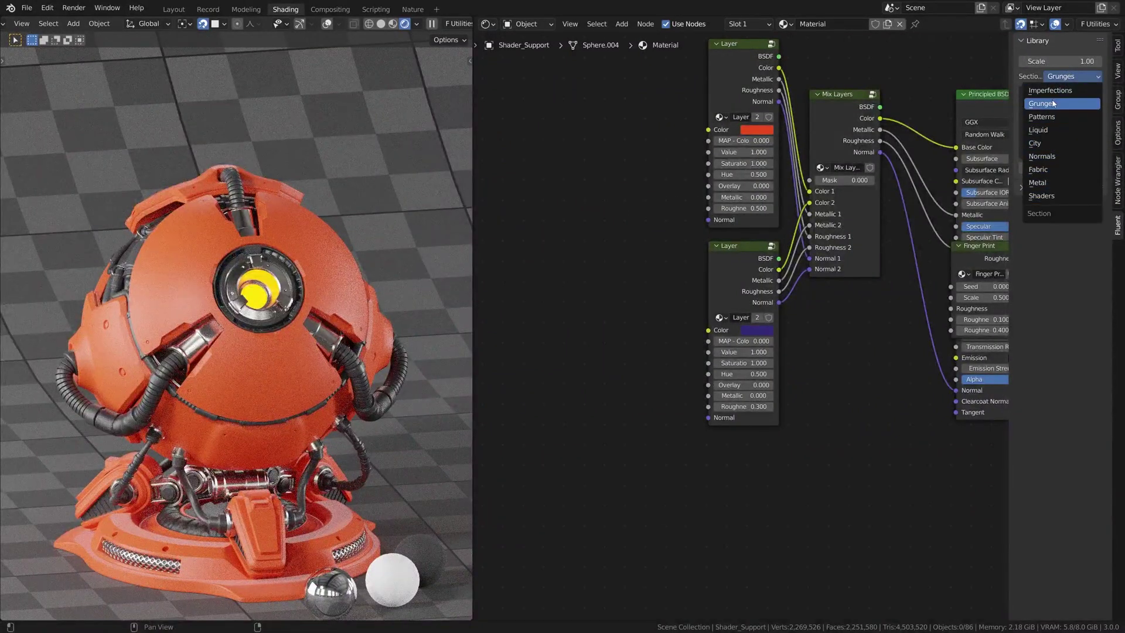
click(1054, 117)
click(1055, 130)
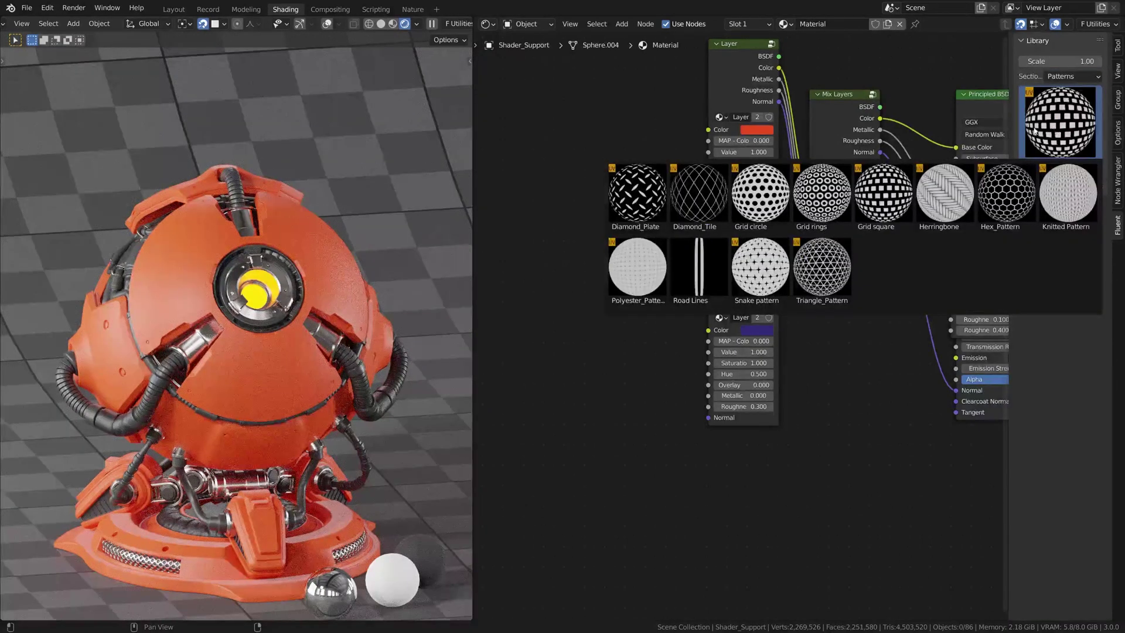
click(637, 193)
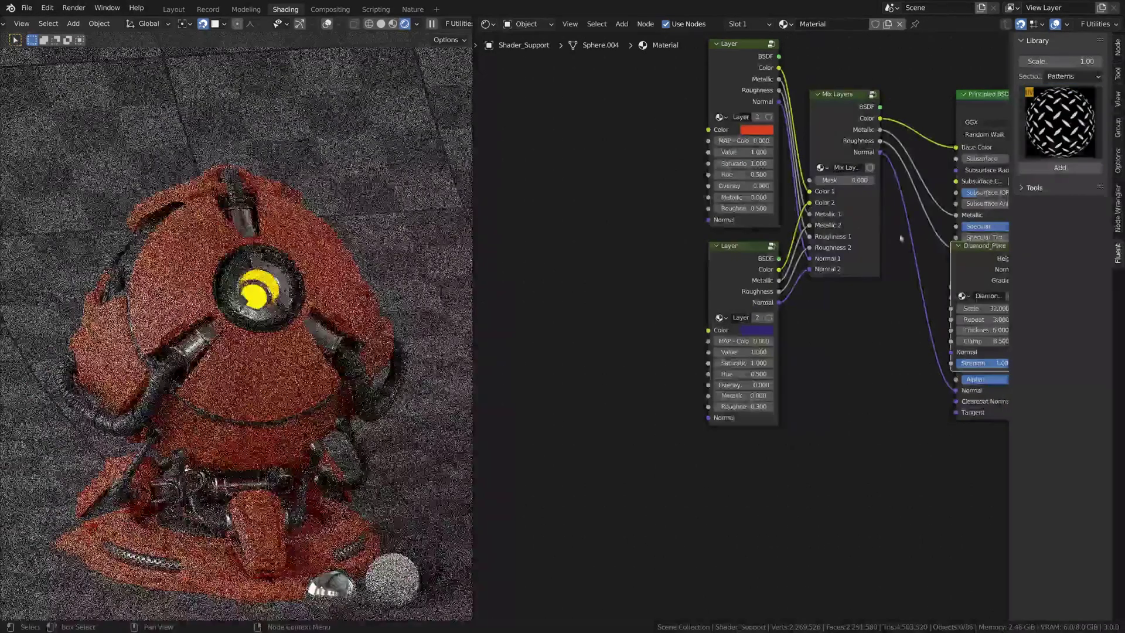
Place Diamond_Plate left of the layers, connecting its Height output to the Mix Layers Mask and its Normal output to the purple layer's Normal.
drag(979, 260, 809, 180)
middle_drag(246, 375, 230, 391)
scroll(230, 391, up, 5)
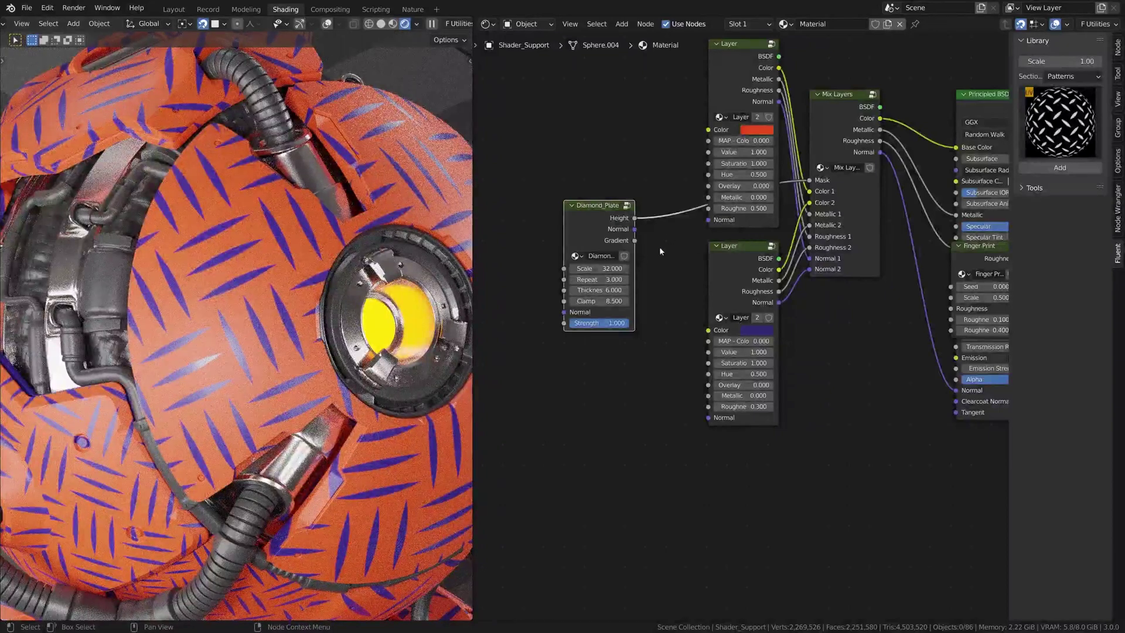
drag(635, 229, 709, 417)
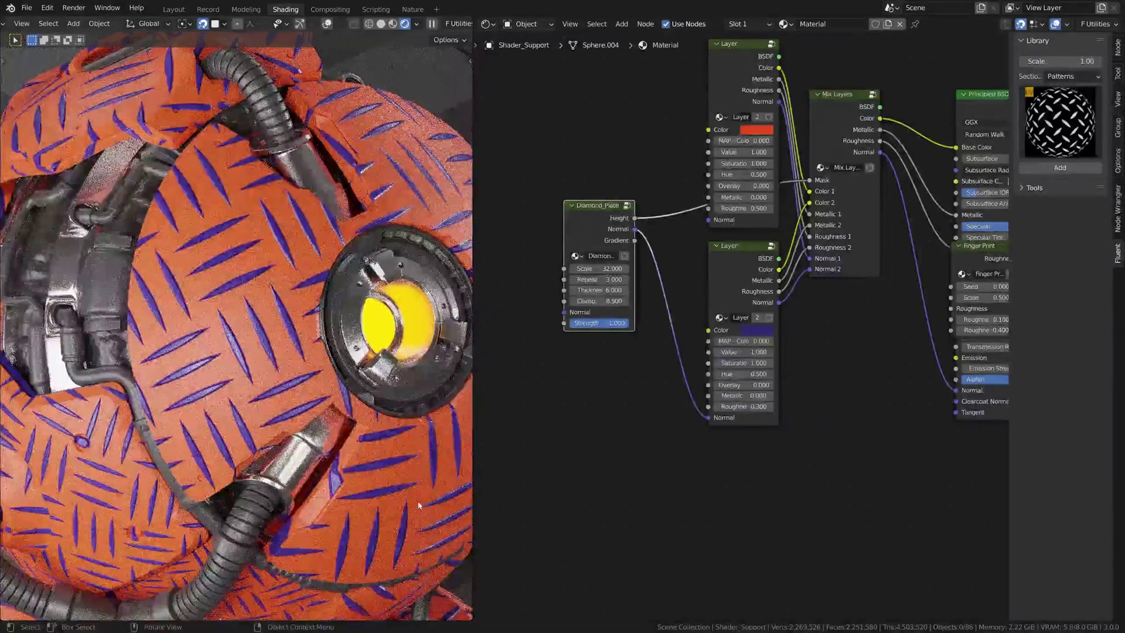
middle_drag(421, 505, 376, 460)
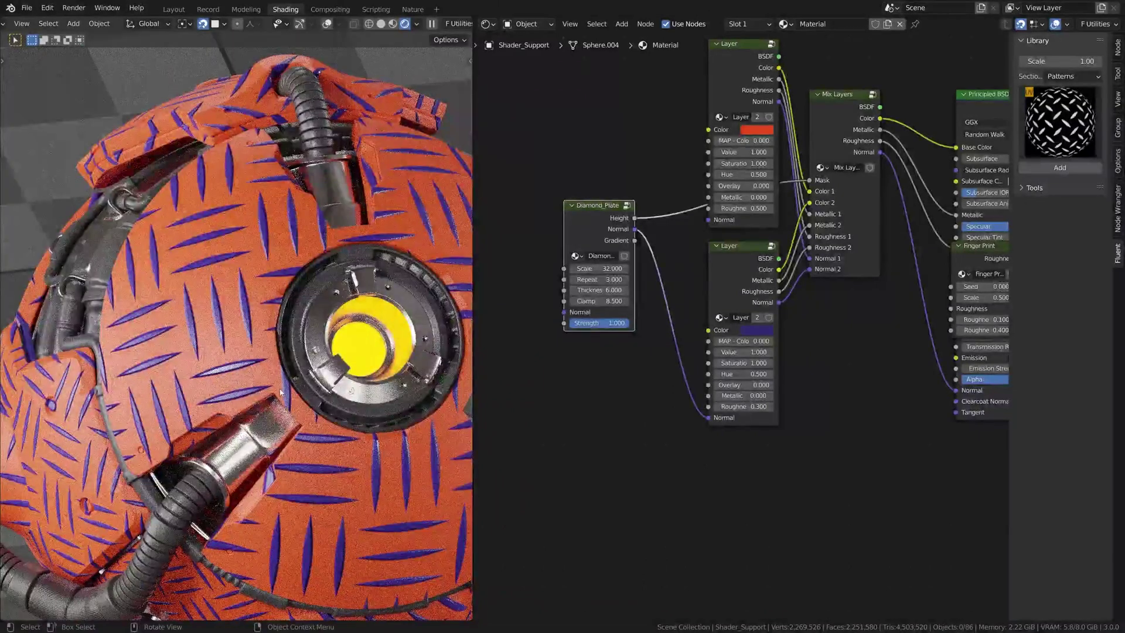